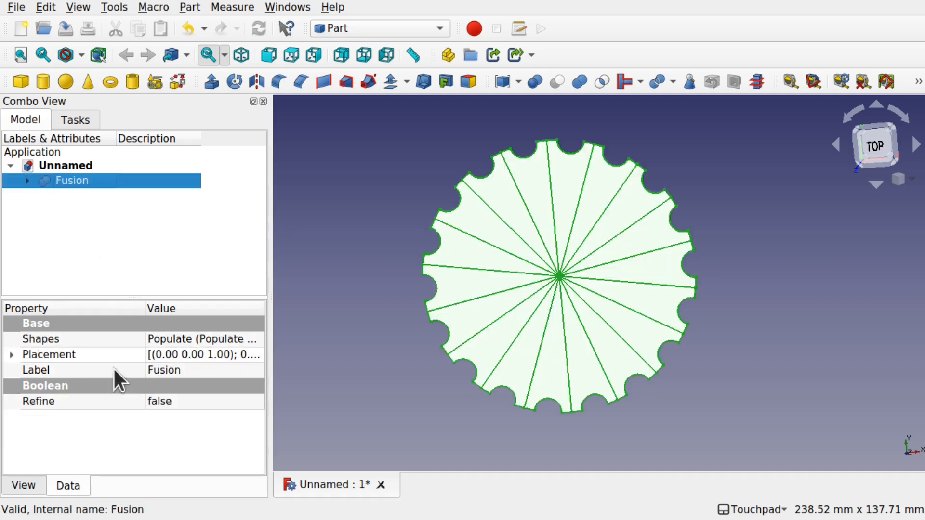
# Set the Refine property of the Fusion to true.
pyautogui.click(187, 401)
pyautogui.click(183, 421)
pyautogui.click(719, 337)
pyautogui.moveTo(596, 334)
pyautogui.keyDown('shift'); pyautogui.mouseDown()
pyautogui.moveTo(640, 266)
pyautogui.moveTo(635, 202)
pyautogui.moveTo(590, 341)
pyautogui.mouseUp(); pyautogui.keyUp('shift')
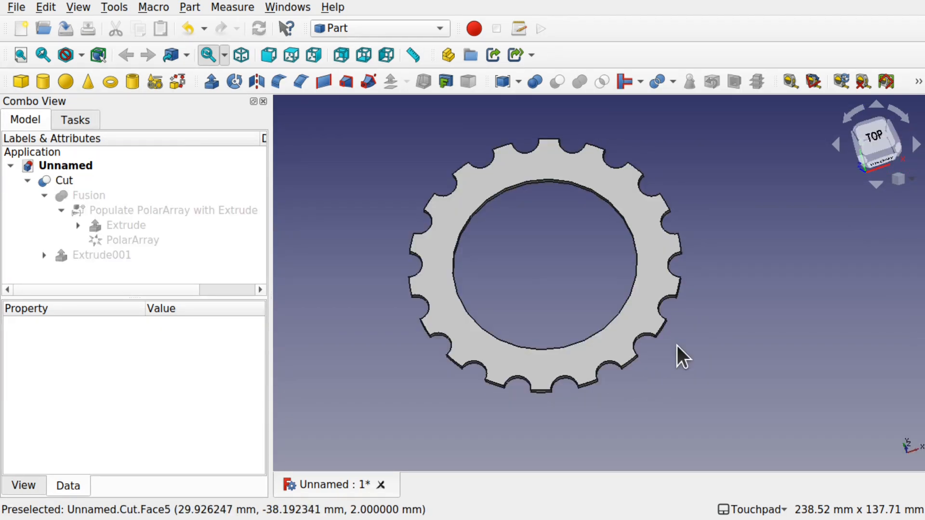
pyautogui.keyDown('shift'); pyautogui.moveTo(677, 345); pyautogui.dragTo(760, 380); pyautogui.keyUp('shift')
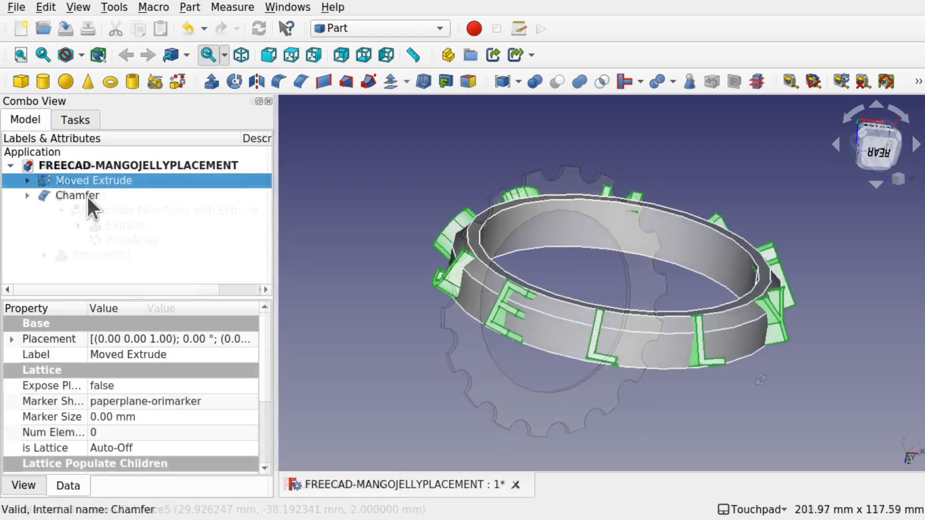
# Cut the Moved Extrude lettering out of the Chamfer ring.
pyautogui.keyDown('ctrl'); pyautogui.click(87, 195); pyautogui.keyUp('ctrl')
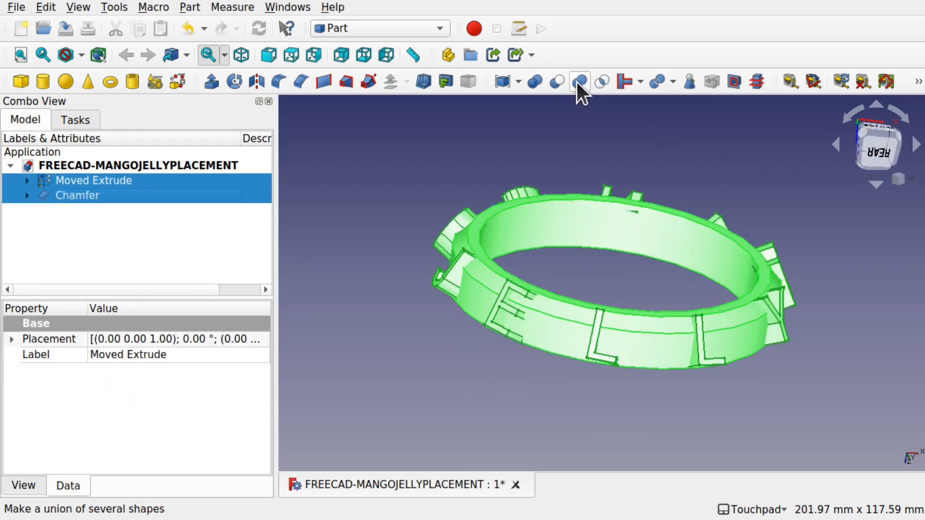
pyautogui.click(366, 216)
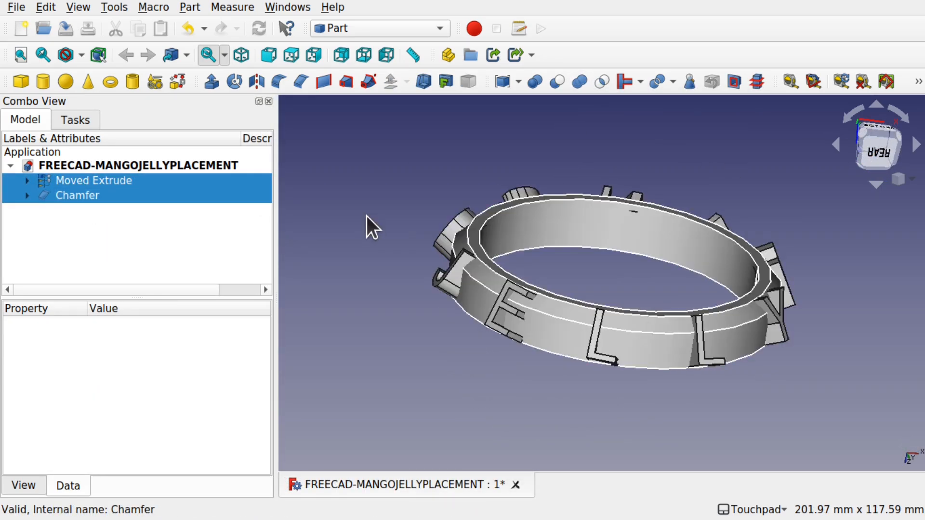
pyautogui.click(108, 179)
pyautogui.click(77, 197)
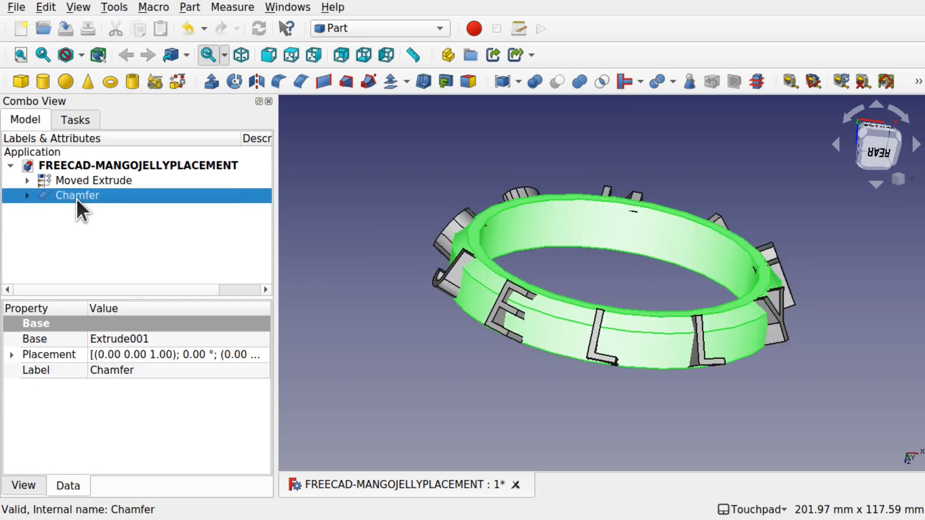
pyautogui.keyDown('ctrl'); pyautogui.click(114, 179); pyautogui.keyUp('ctrl')
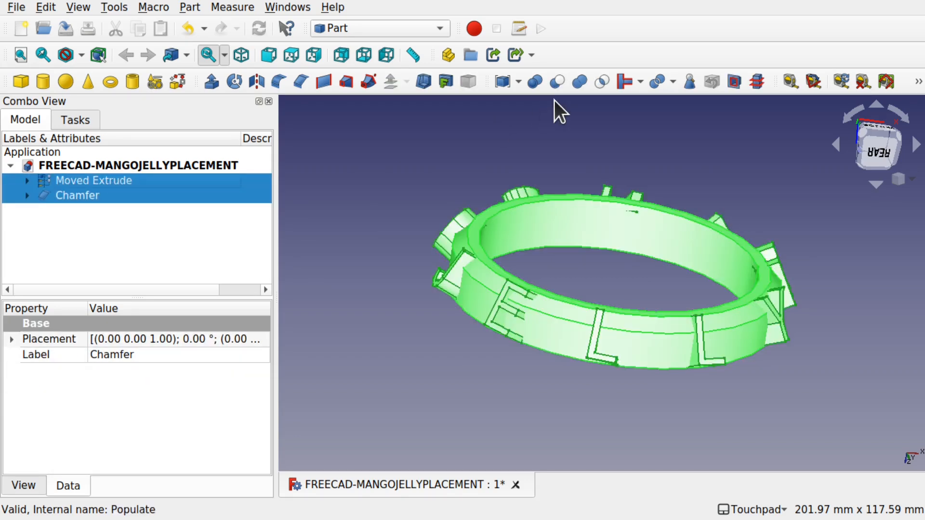
pyautogui.click(557, 83)
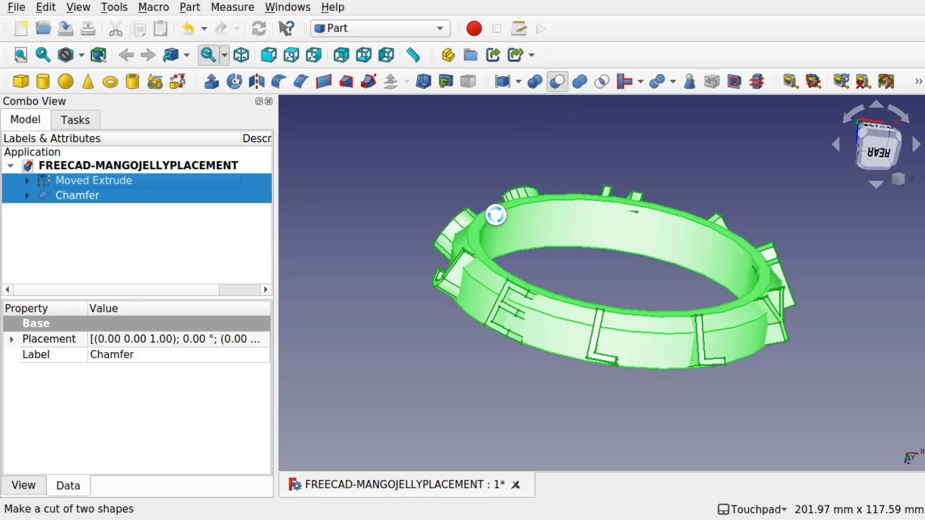
pyautogui.moveTo(546, 304); pyautogui.dragTo(778, 331, button='middle')
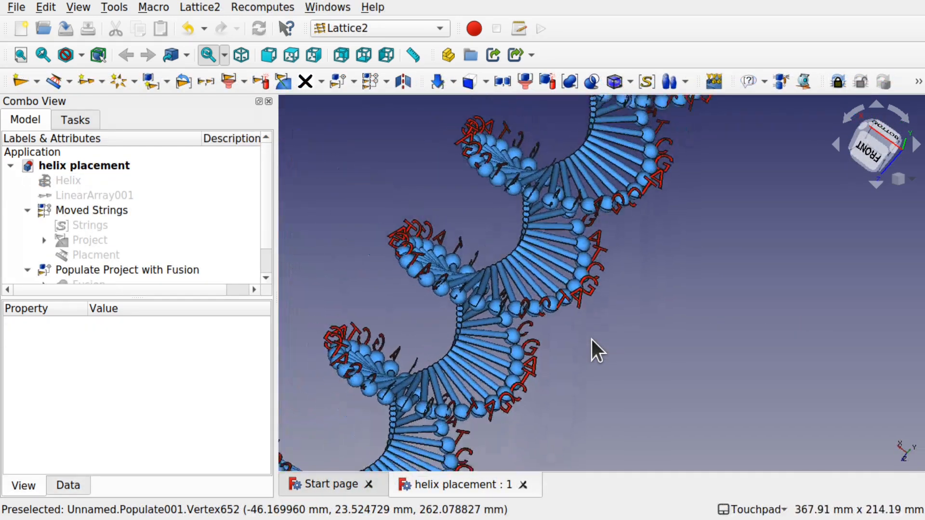
pyautogui.moveTo(591, 340); pyautogui.dragTo(516, 233, button='middle')
pyautogui.scroll(5, 668, 241)
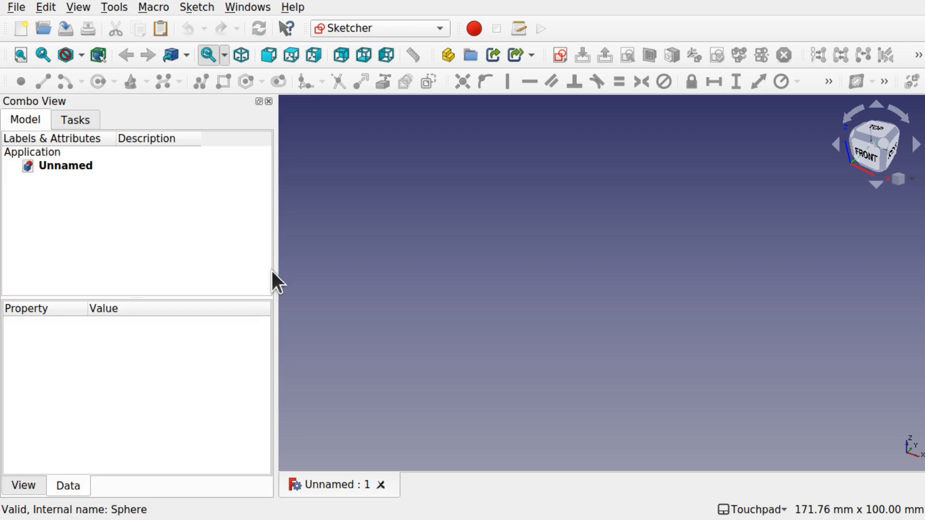
# Create a sketch on the XY-Plane and draw a small circle above and to the left of the origin.
pyautogui.click(557, 54)
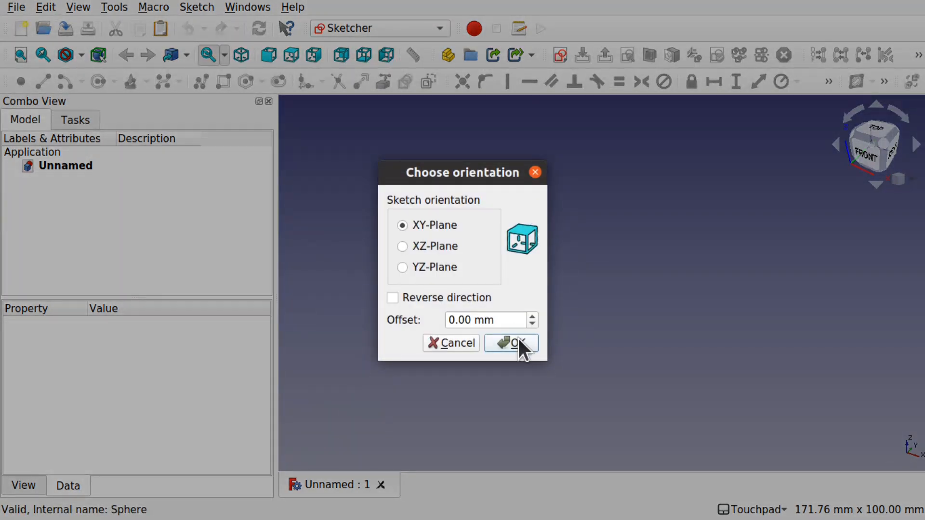
pyautogui.click(519, 343)
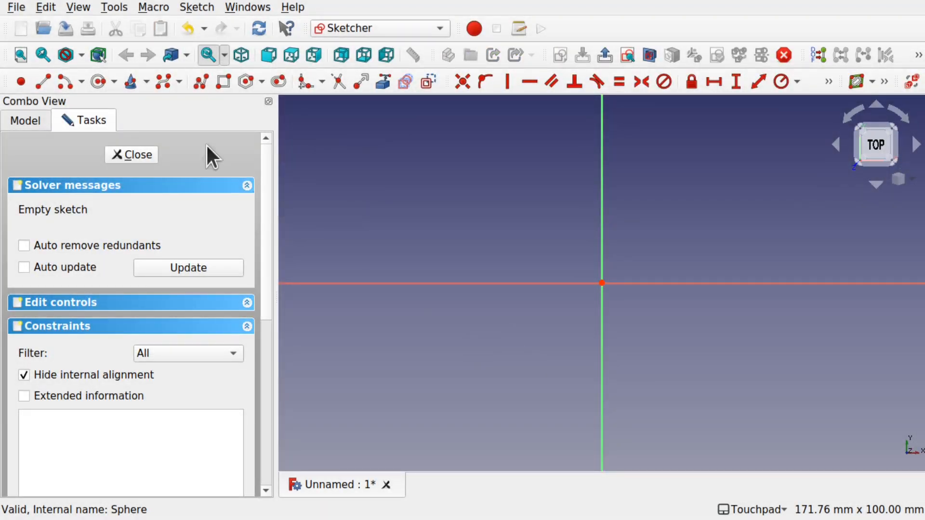
pyautogui.click(99, 82)
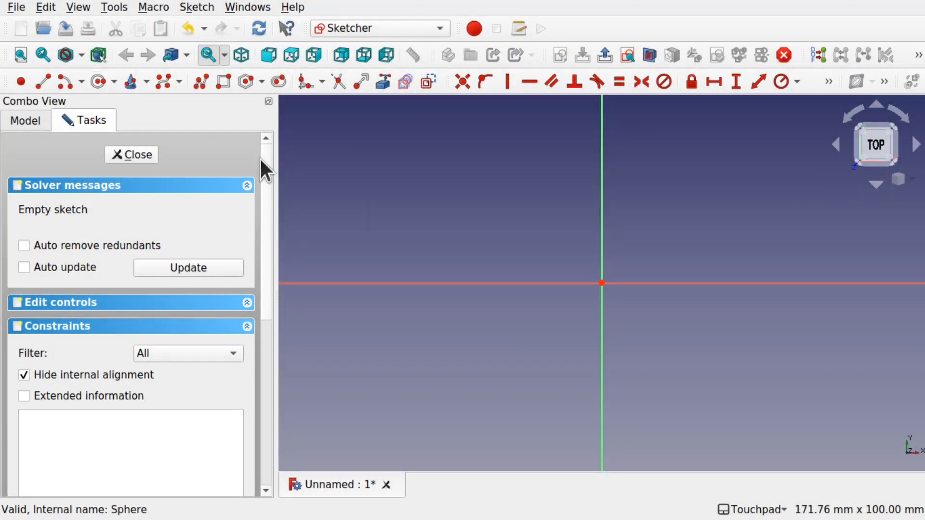
pyautogui.click(406, 195)
pyautogui.click(423, 206)
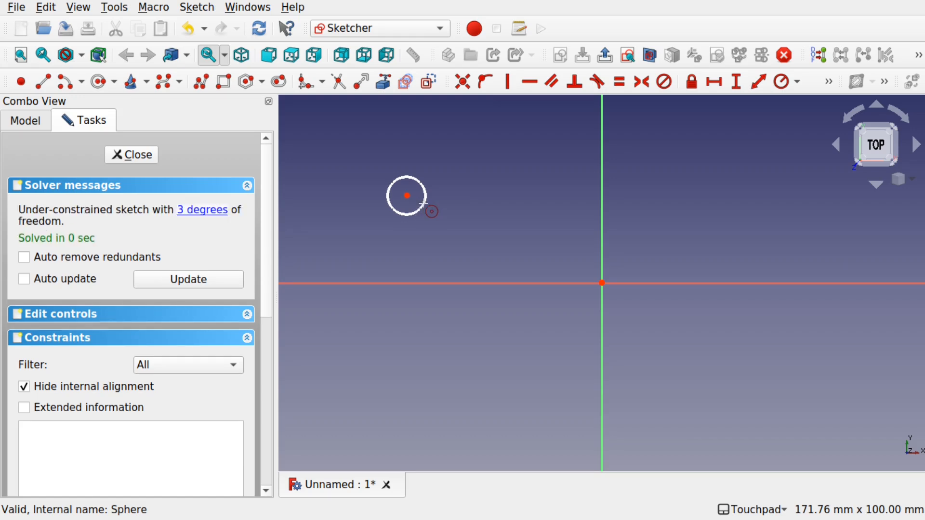
pyautogui.rightClick(342, 178)
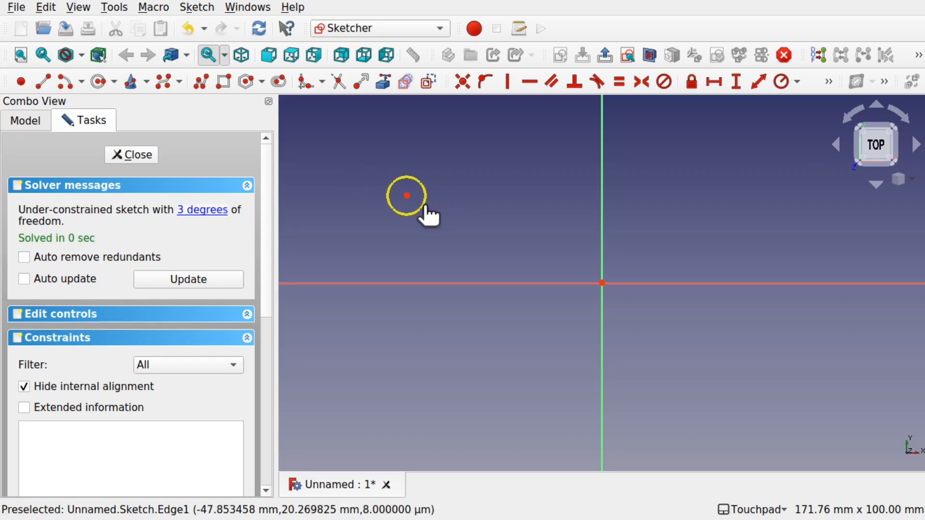
# Create a rectangular array of the circle with 20 columns and 20 rows, using cloned elements and constrained equal spacing.
pyautogui.click(919, 58)
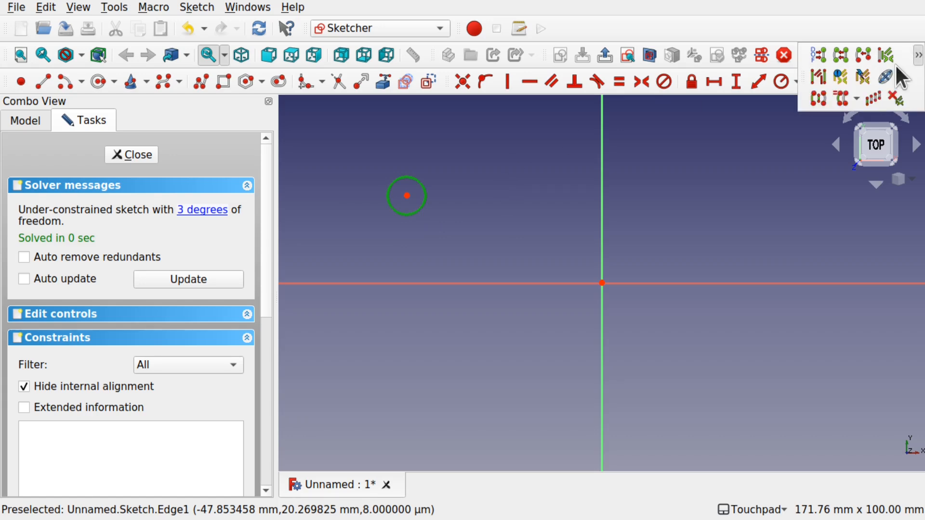
pyautogui.click(872, 100)
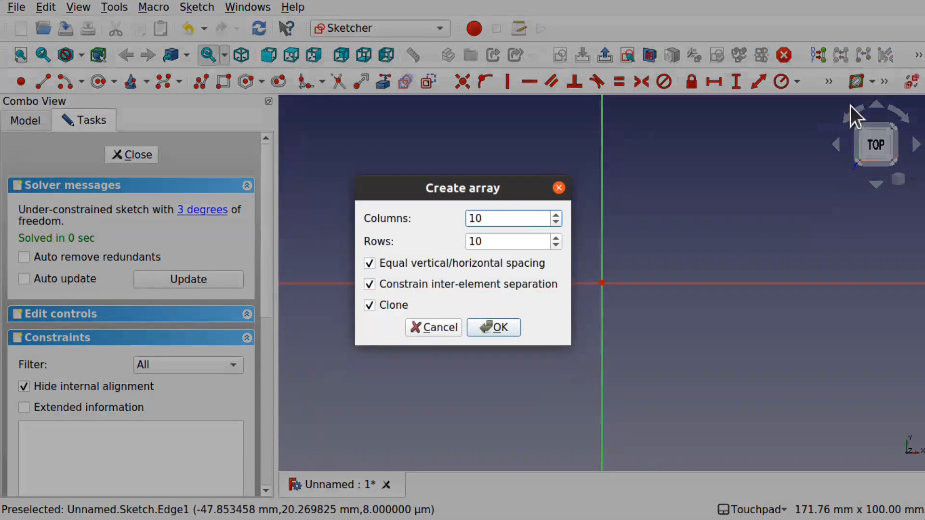
pyautogui.press('BackSpace')
pyautogui.press('BackSpace')
pyautogui.write('20')
pyautogui.click(501, 241)
pyautogui.press('BackSpace')
pyautogui.press('BackSpace')
pyautogui.write('20')
pyautogui.click(496, 328)
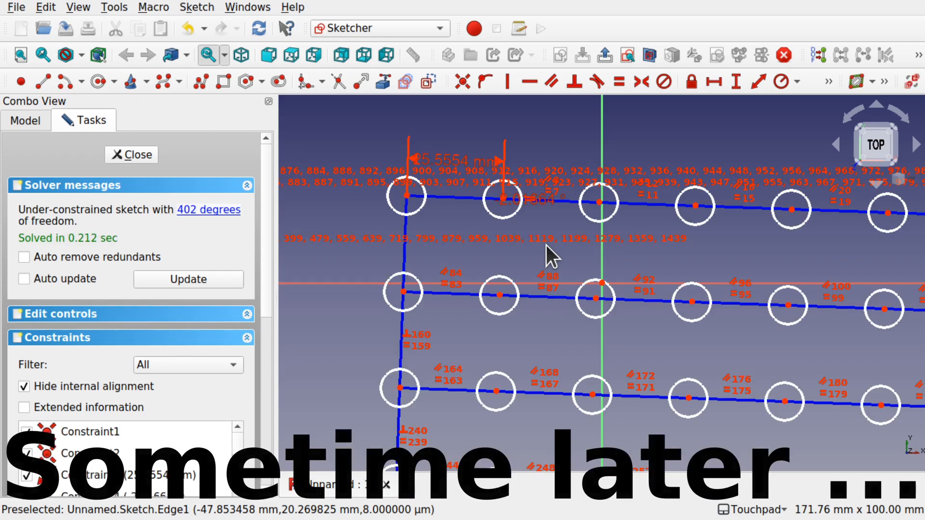
# Close the arrayed circle sketch and delete it from the document.
pyautogui.scroll(-1, 545, 245)
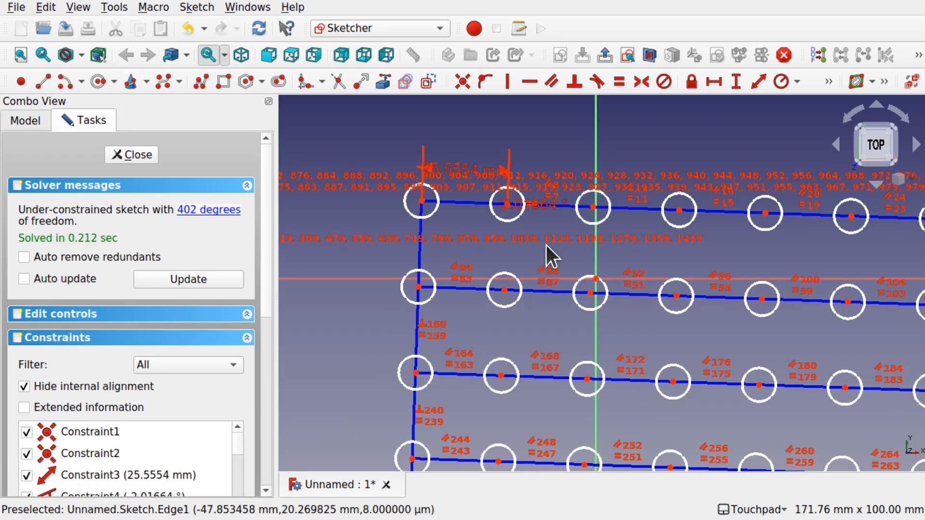
pyautogui.scroll(-10, 545, 245)
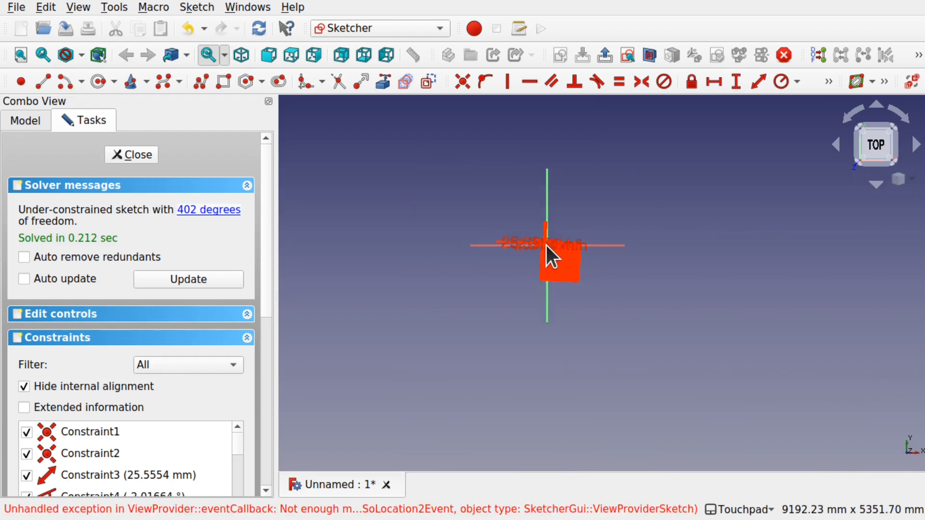
pyautogui.scroll(4, 545, 245)
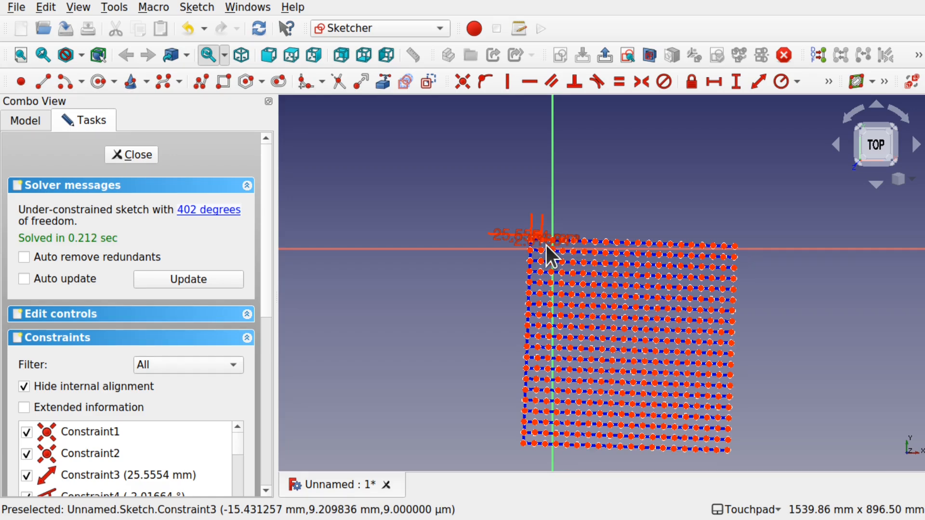
pyautogui.click(132, 155)
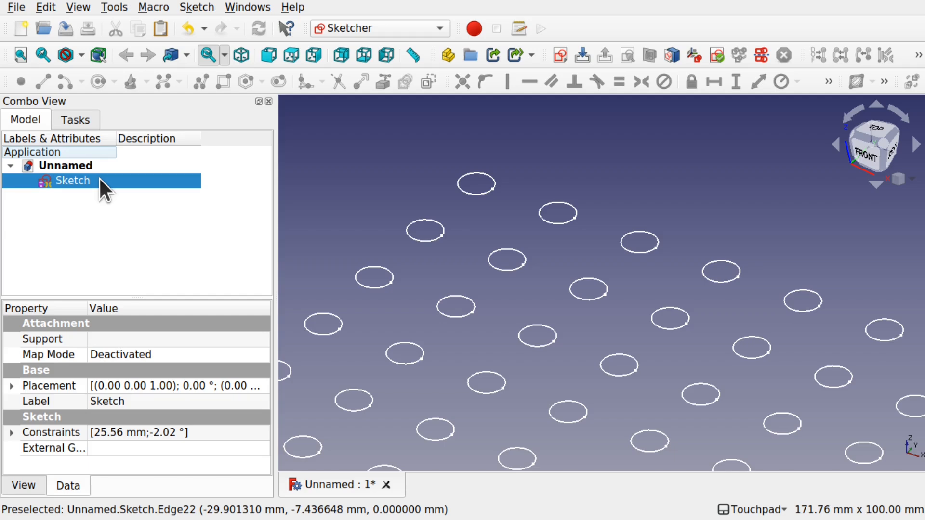
pyautogui.press('Delete')
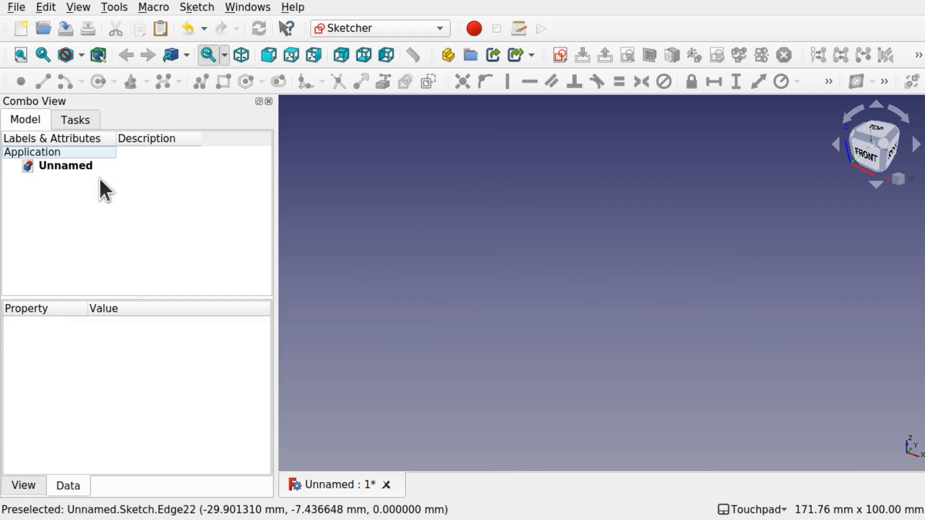
# Create a sketch on the XY-Plane containing one circle centred on the origin, and close it.
pyautogui.click(559, 55)
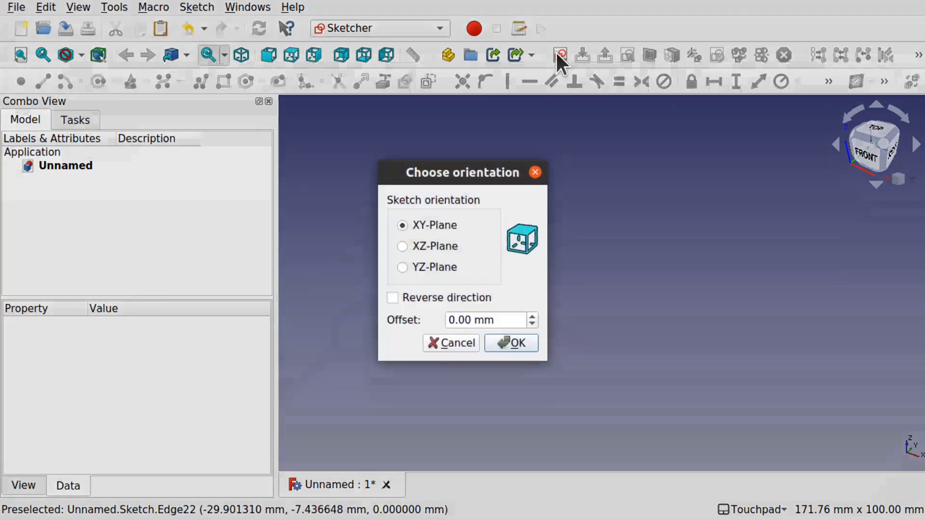
pyautogui.click(513, 342)
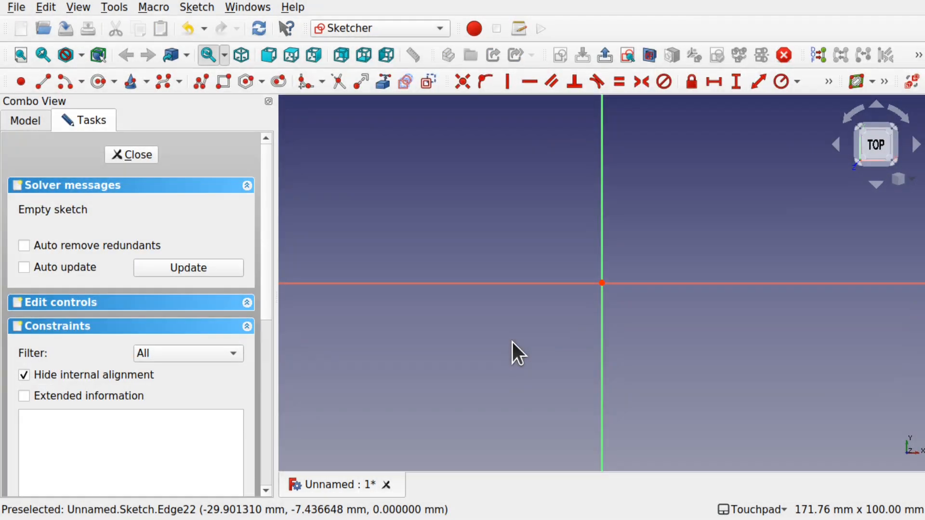
pyautogui.click(99, 82)
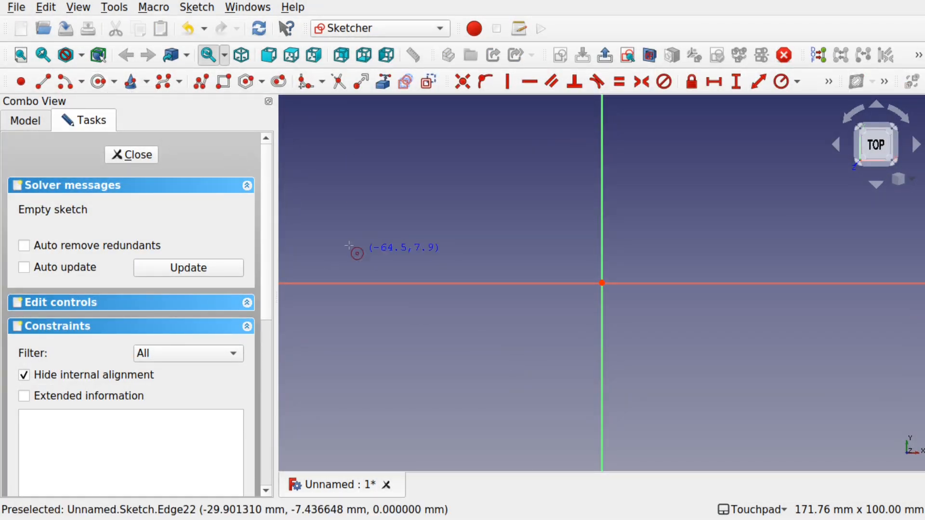
pyautogui.click(602, 283)
pyautogui.click(633, 298)
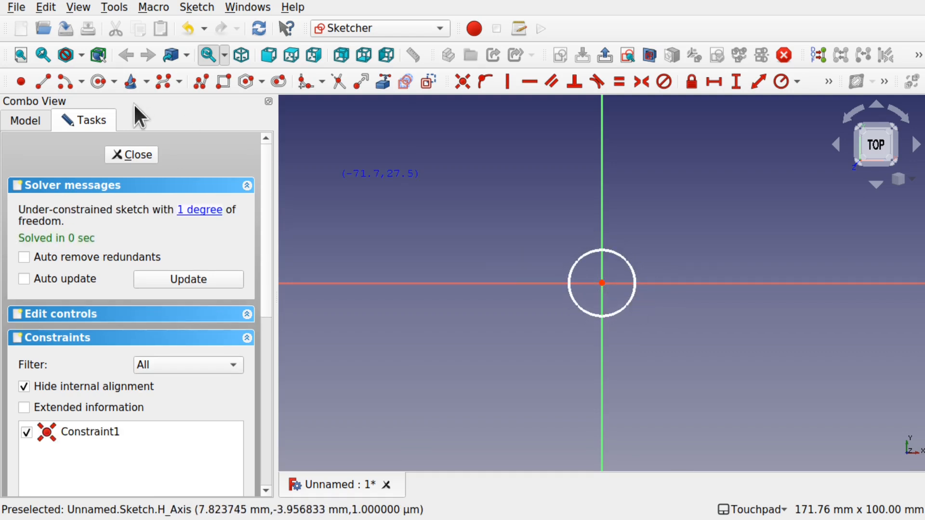
pyautogui.click(125, 153)
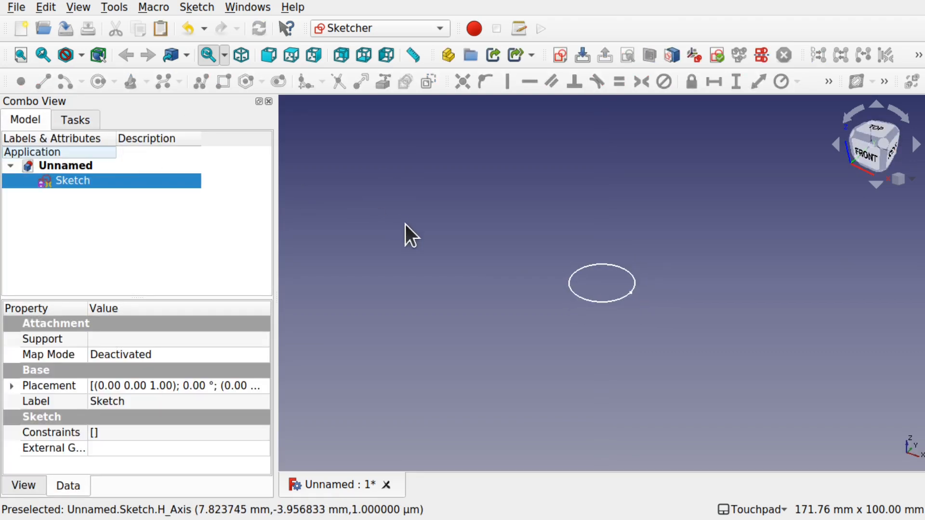
# Switch to the Lattice2 workbench and create a linear array of placements with the sketch deselected.
pyautogui.click(392, 27)
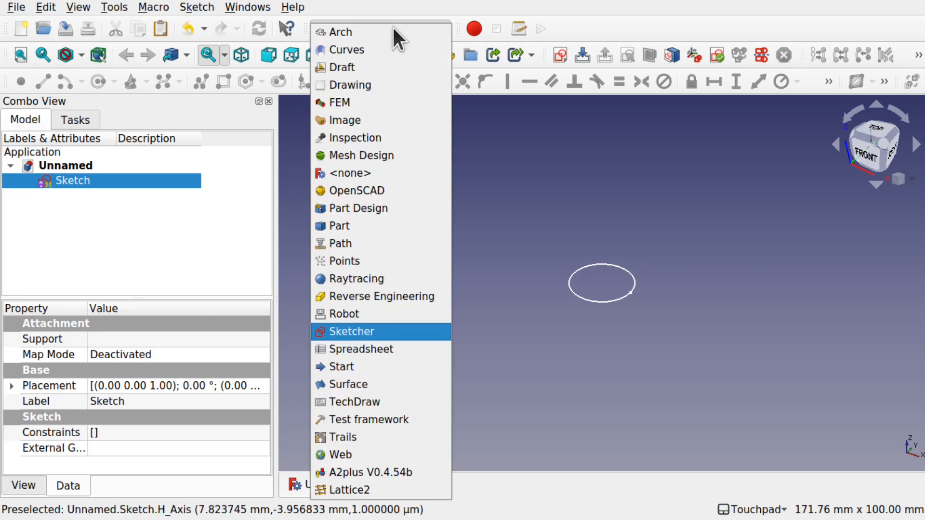
pyautogui.click(372, 488)
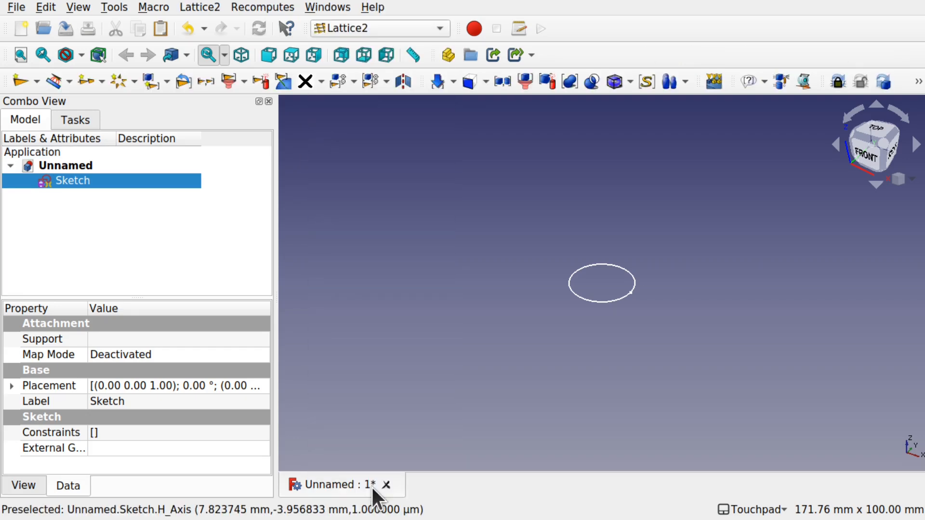
pyautogui.click(382, 198)
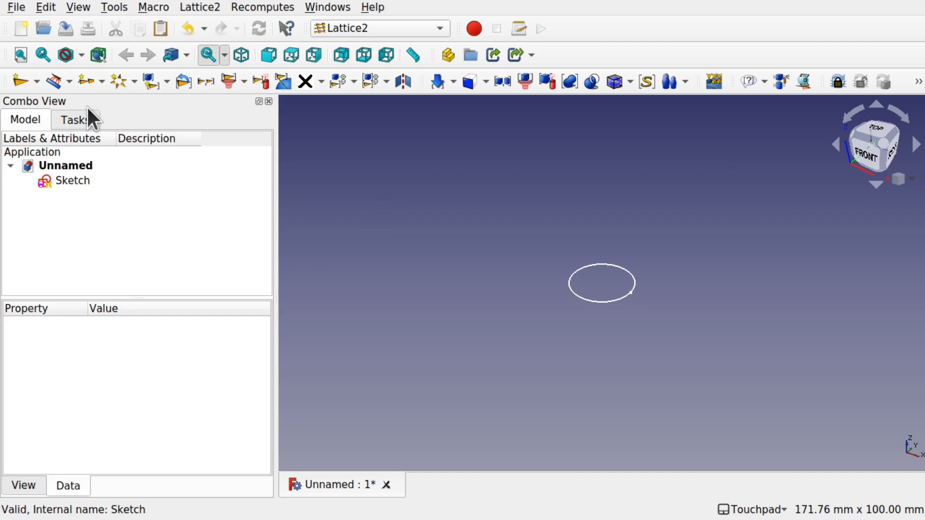
pyautogui.click(86, 82)
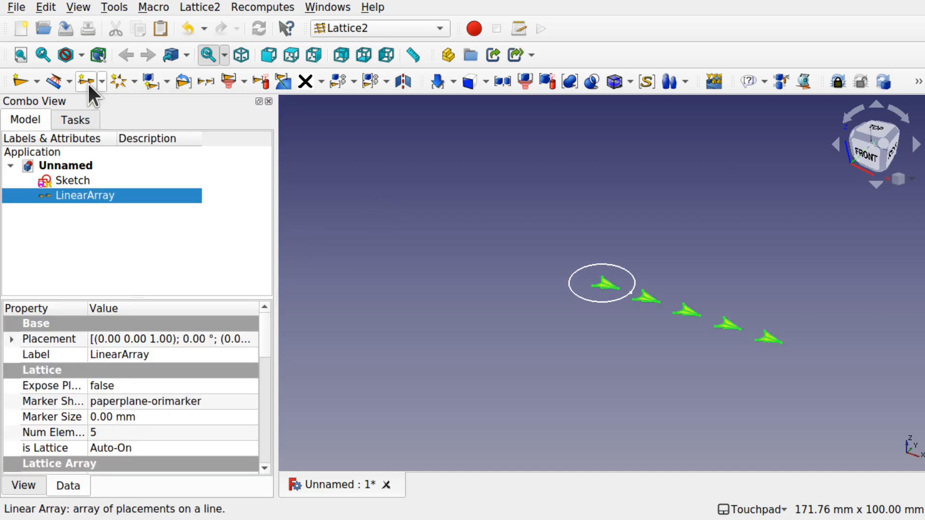
# Set the linear array's element count to 20 in its series generator properties.
pyautogui.click(137, 433)
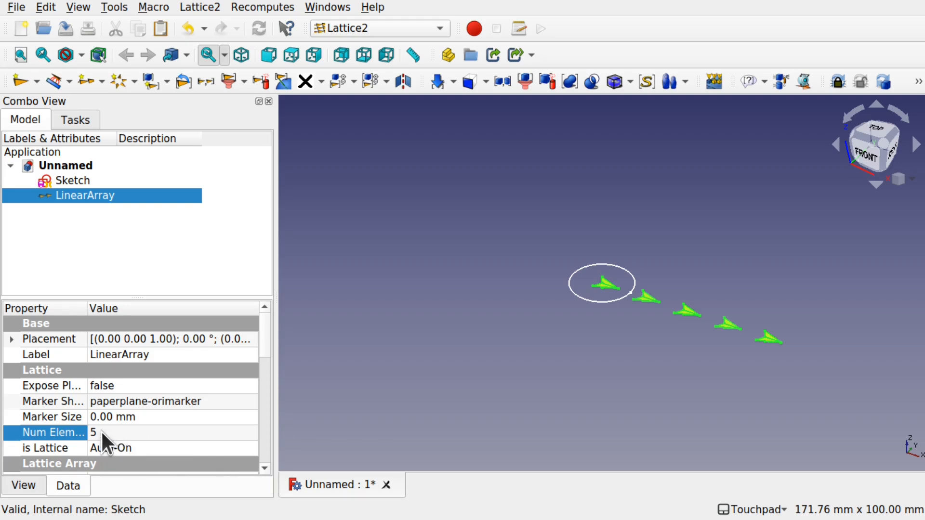
pyautogui.scroll(-4, 264, 466)
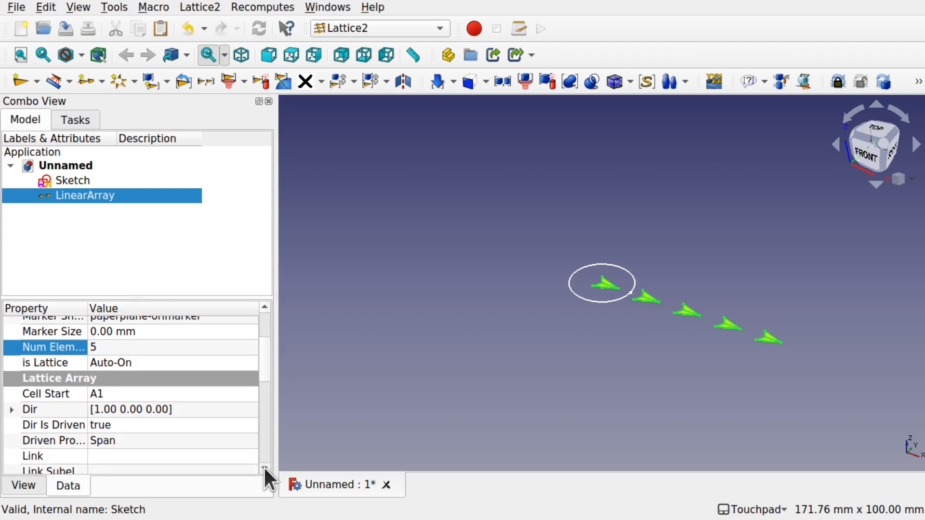
pyautogui.scroll(-3, 264, 466)
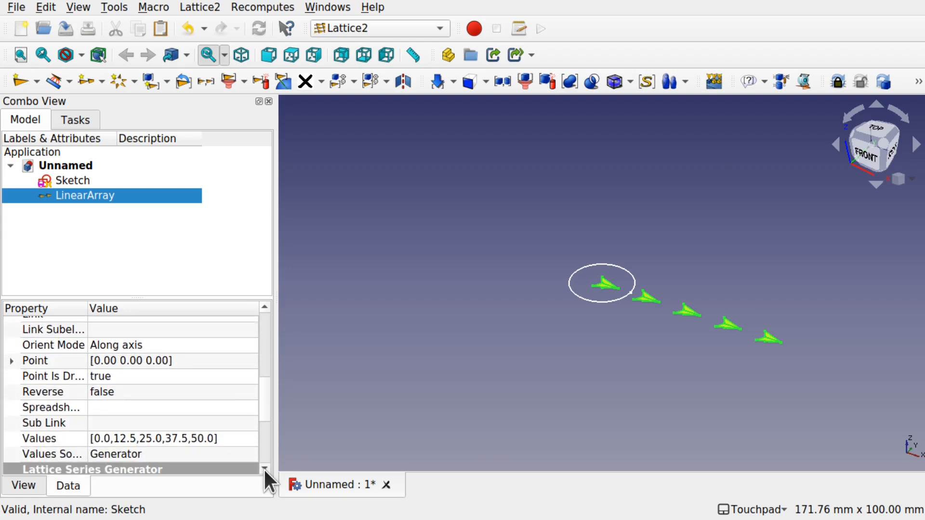
pyautogui.click(128, 415)
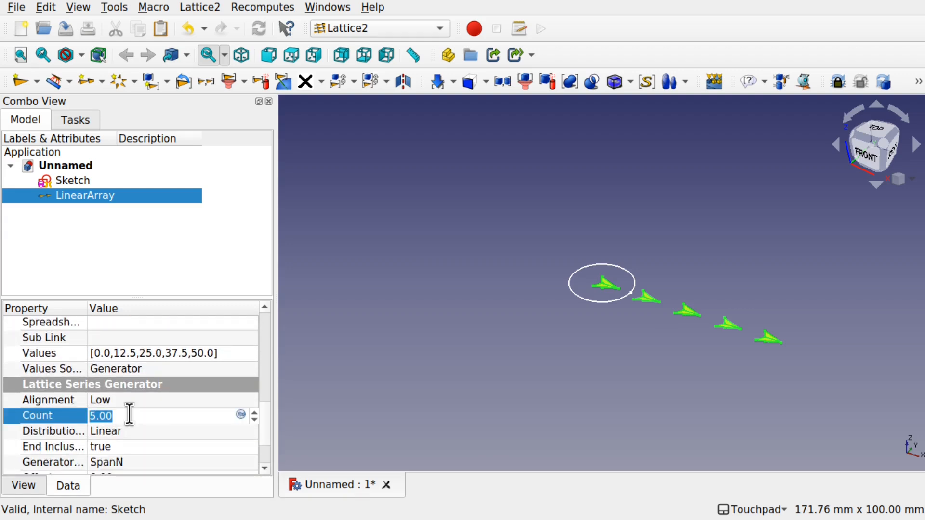
pyautogui.write('20')
pyautogui.press('Return')
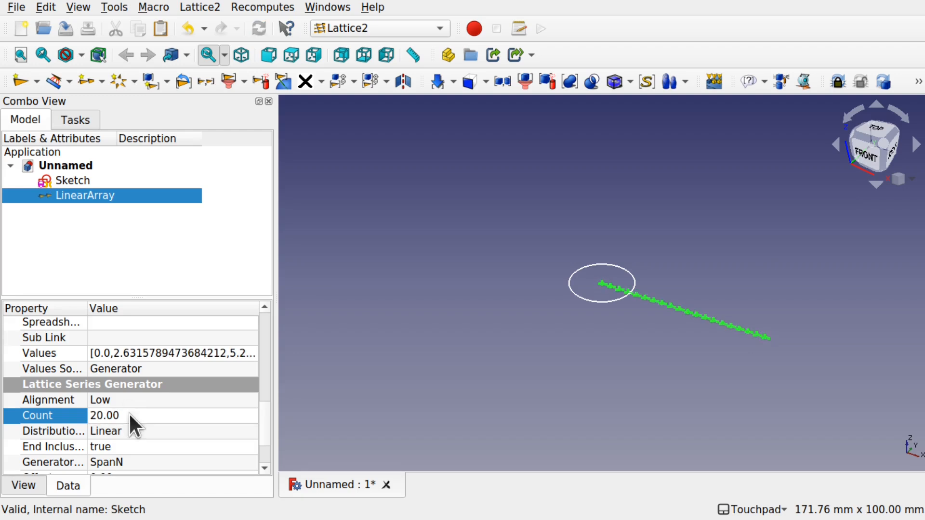
# Switch the linear array's generator mode to StepN and set its step to 10.
pyautogui.scroll(-2, 264, 414)
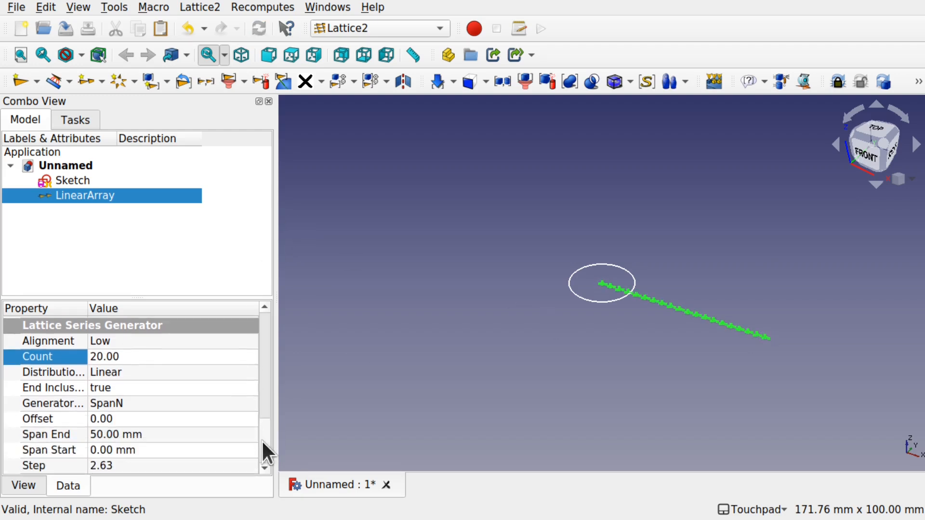
pyautogui.click(159, 402)
pyautogui.click(159, 402)
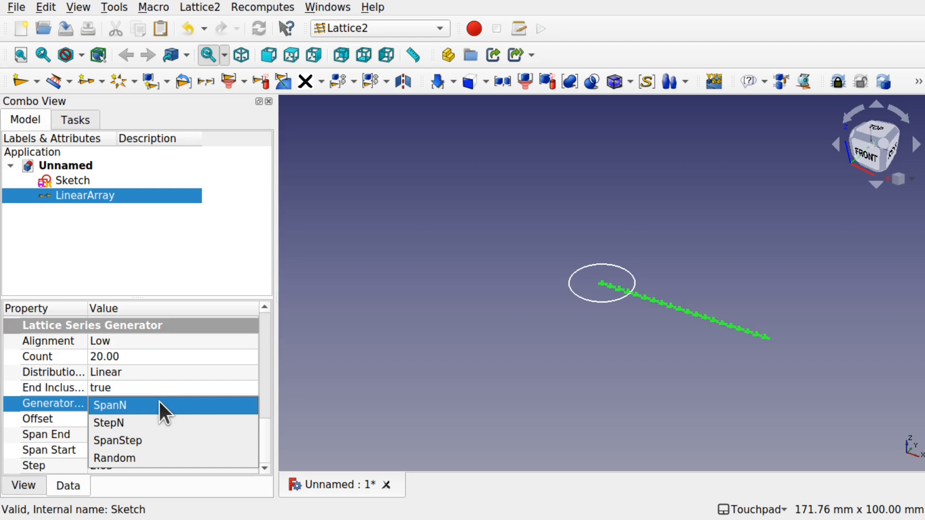
pyautogui.click(155, 422)
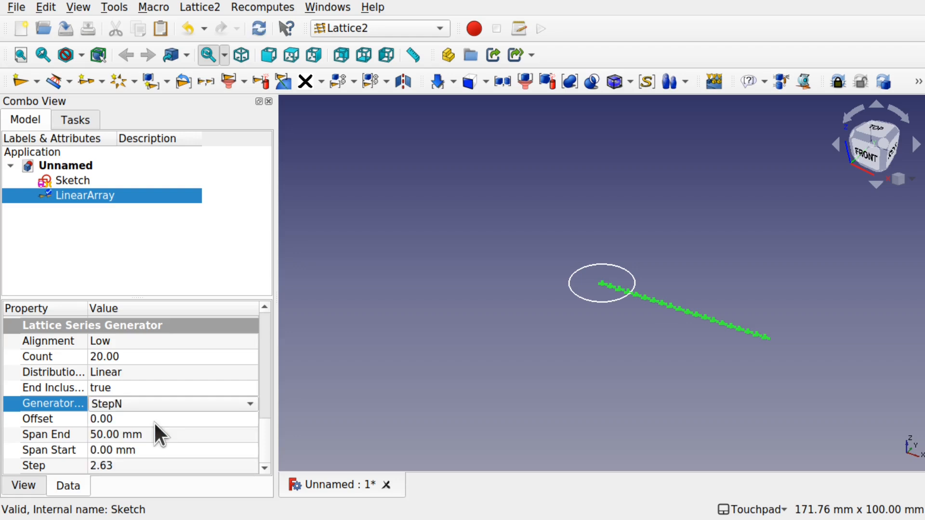
pyautogui.click(152, 465)
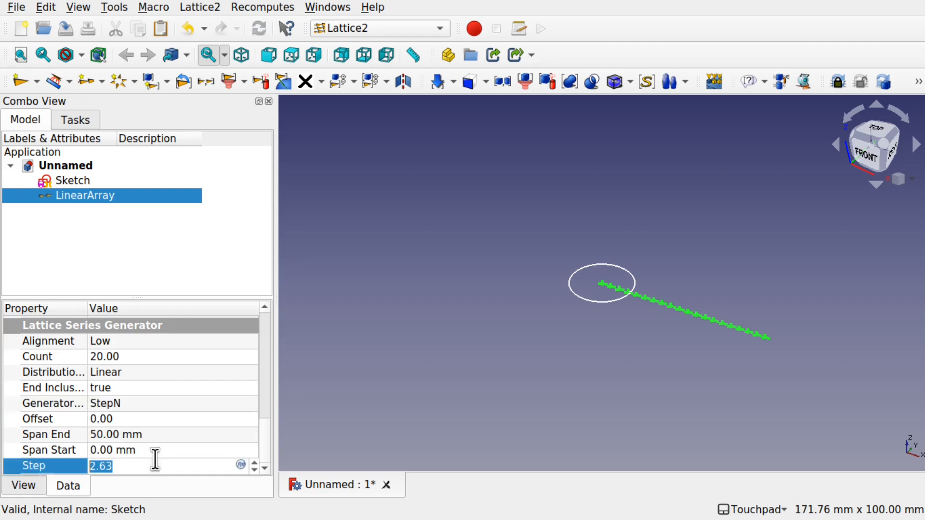
pyautogui.write('10')
pyautogui.press('Return')
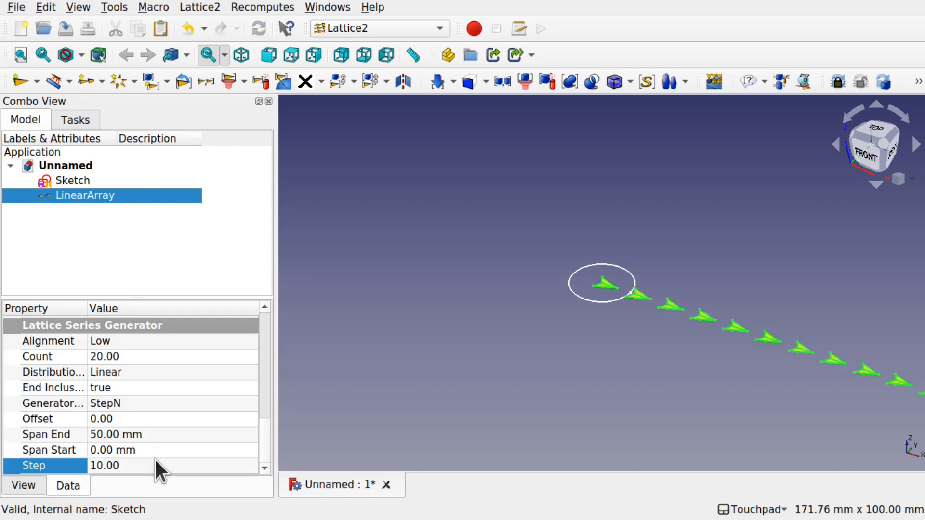
# Set the linear array's step to 20 to space the placements further apart.
pyautogui.click(156, 461)
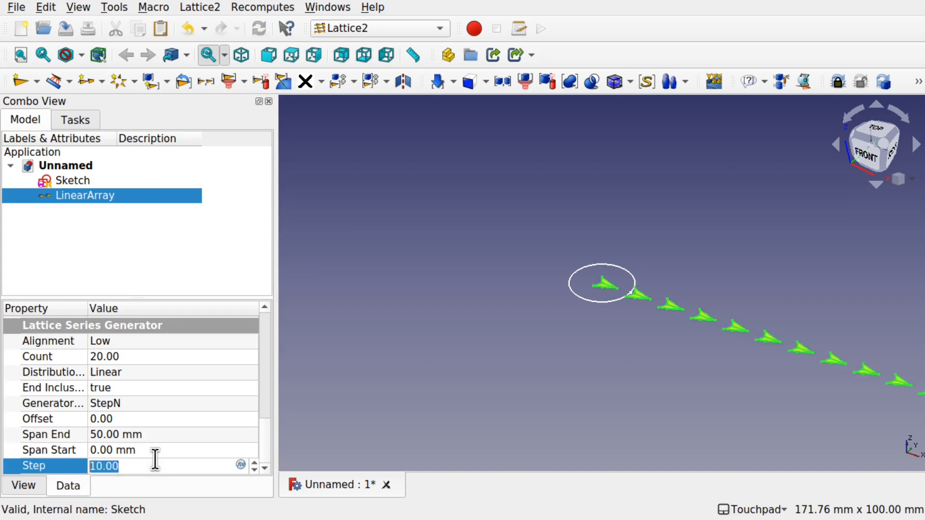
pyautogui.write('20')
pyautogui.press('Return')
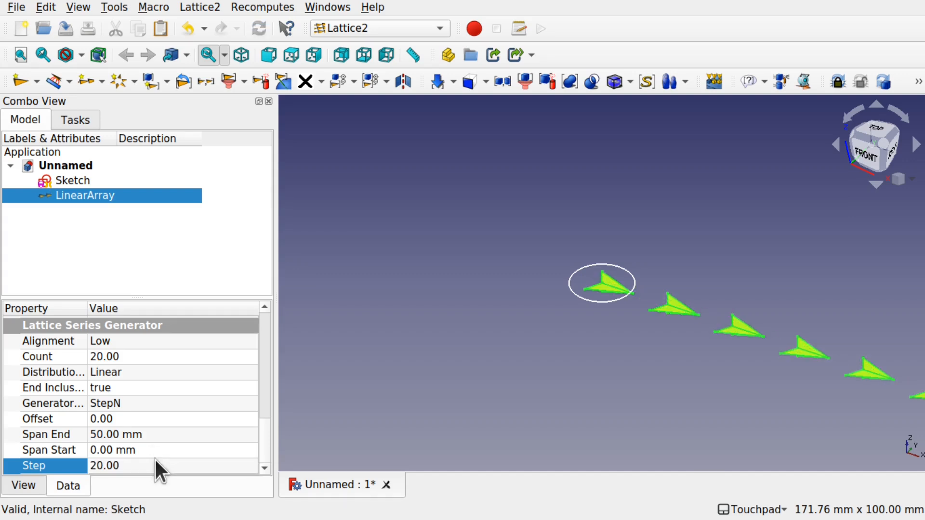
# Populate the linear array's placements with copies of the circle sketch.
pyautogui.scroll(-7, 661, 302)
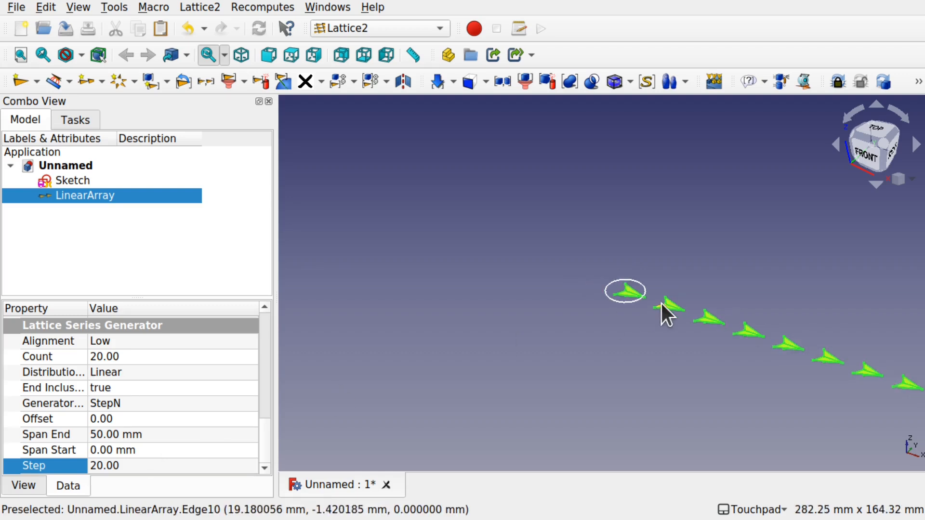
pyautogui.moveTo(752, 330); pyautogui.dragTo(553, 291, button='middle')
pyautogui.scroll(10, 436, 268)
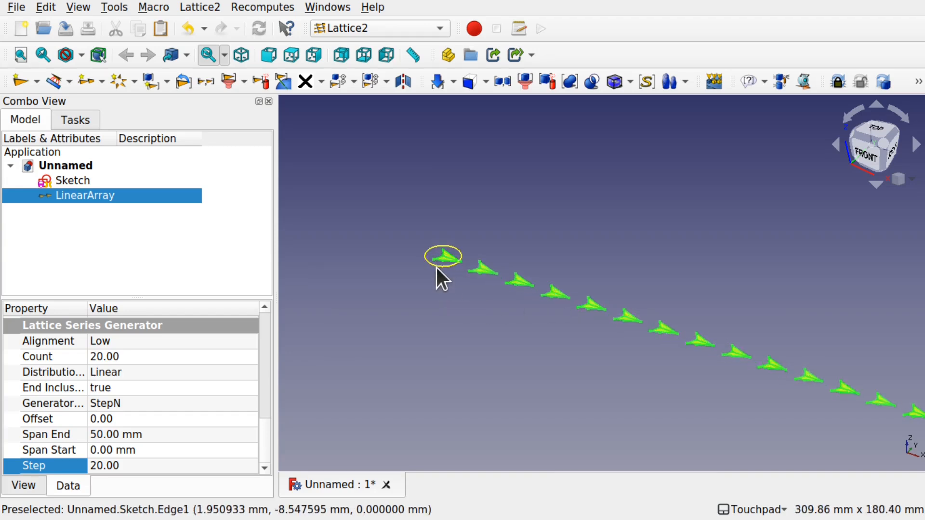
pyautogui.click(335, 173)
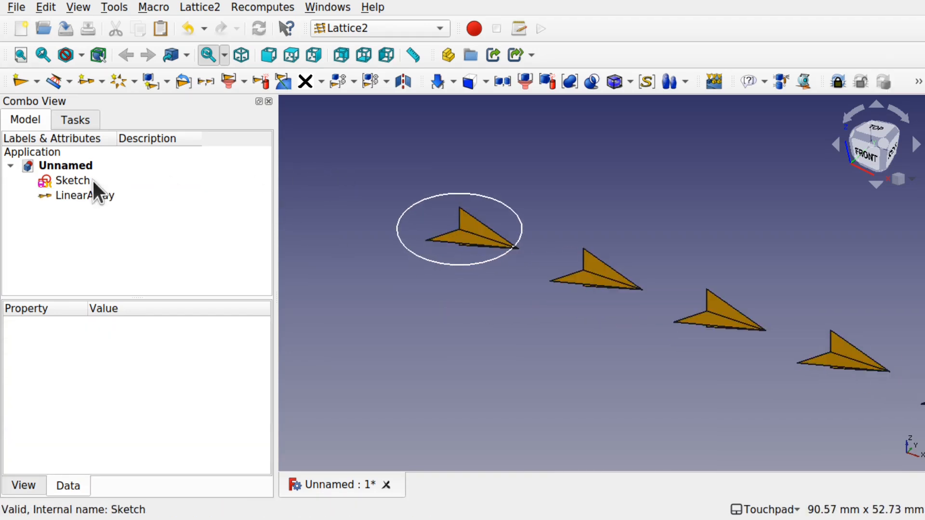
pyautogui.click(68, 186)
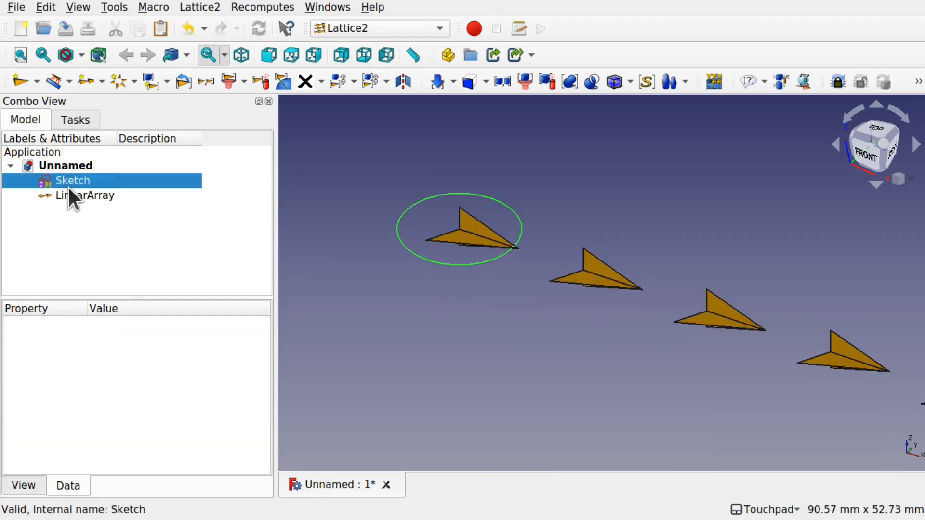
pyautogui.keyDown('ctrl'); pyautogui.click(107, 196); pyautogui.keyUp('ctrl')
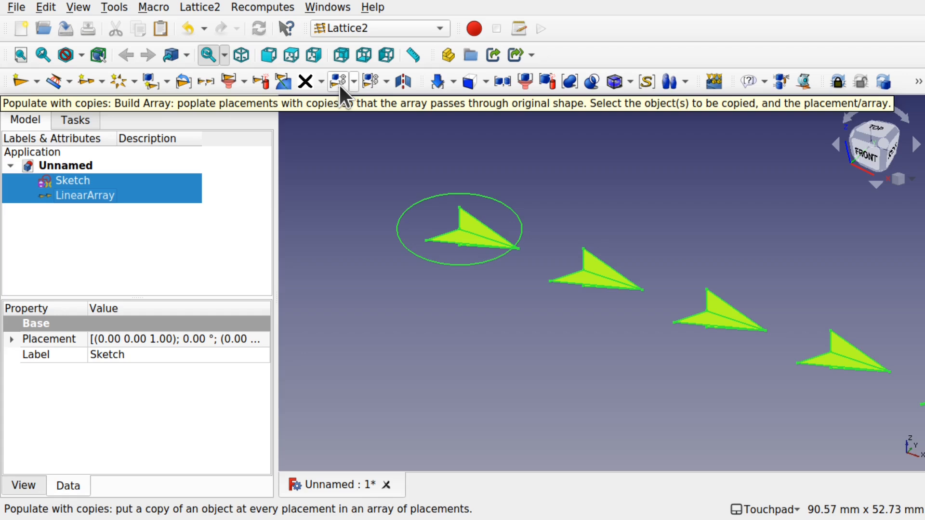
pyautogui.click(199, 7)
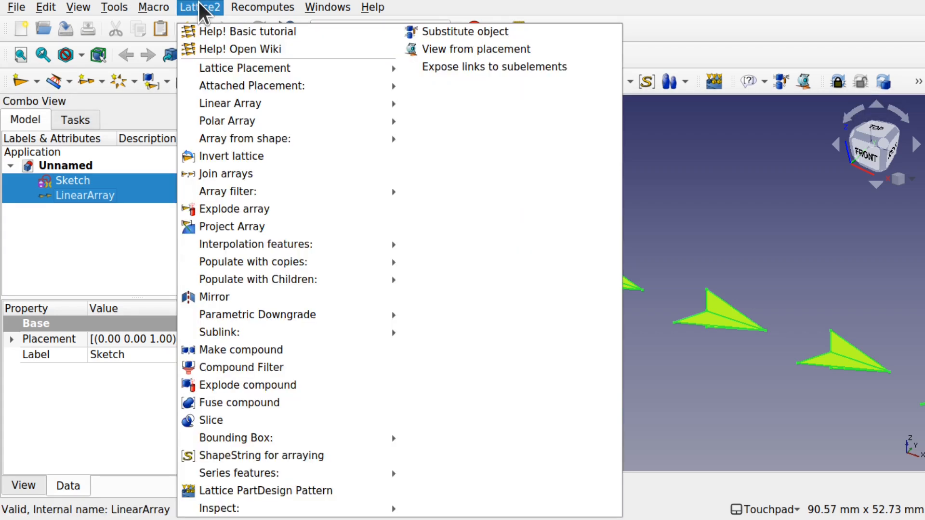
pyautogui.moveTo(294, 263)
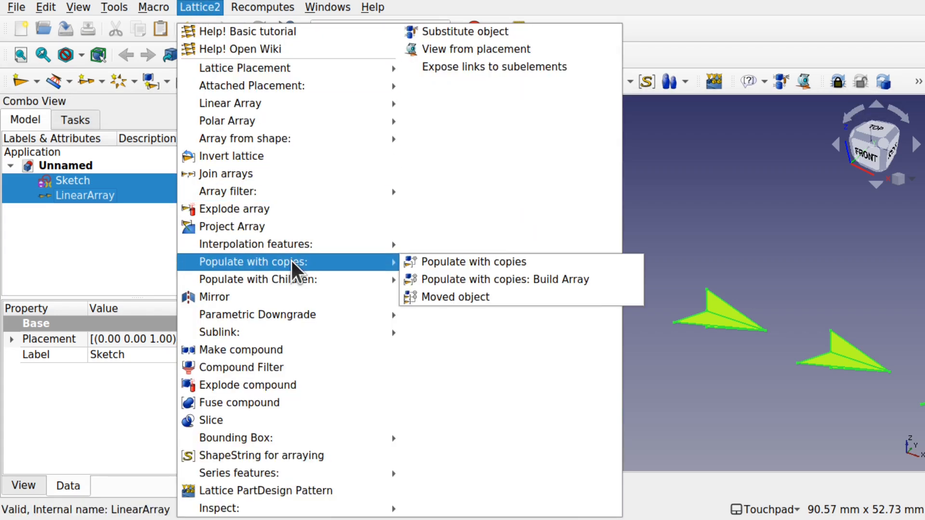
pyautogui.click(451, 261)
pyautogui.scroll(-9, 655, 310)
pyautogui.moveTo(655, 310); pyautogui.dragTo(487, 267, button='middle')
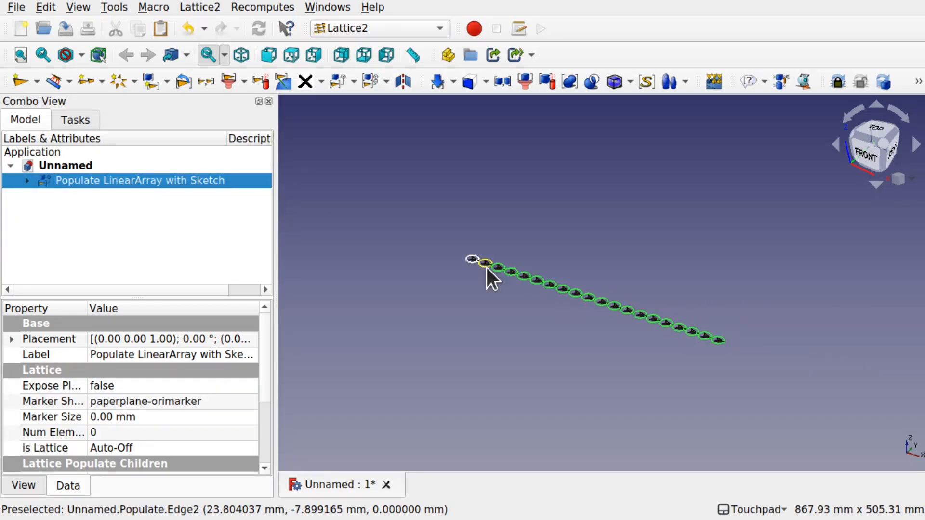
# Add a second linear array of placements with nothing selected, then transform it by rotating -90° about Z and shifting it slightly along its length.
pyautogui.click(464, 306)
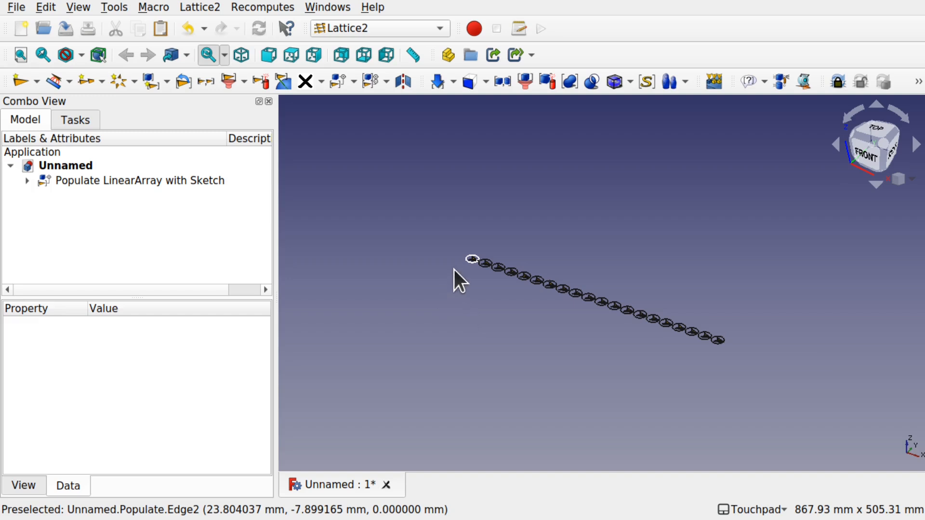
pyautogui.click(81, 86)
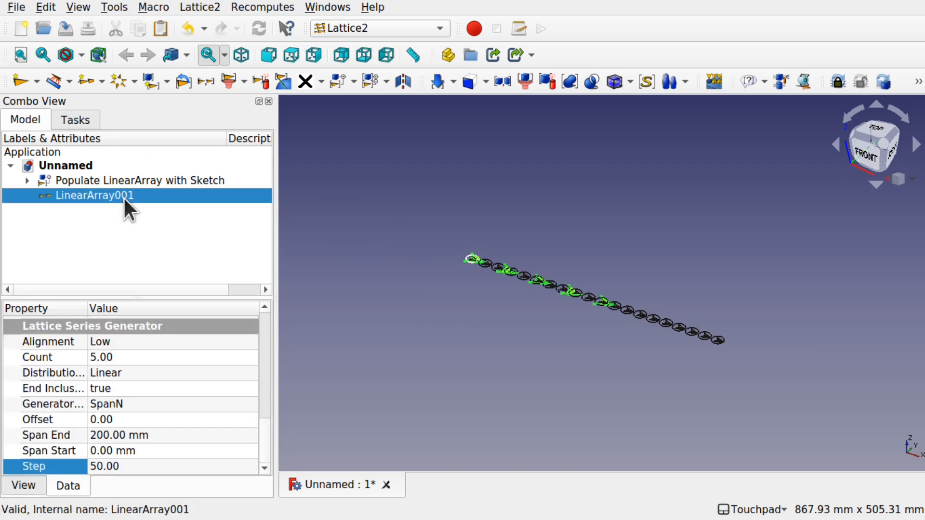
pyautogui.rightClick(104, 195)
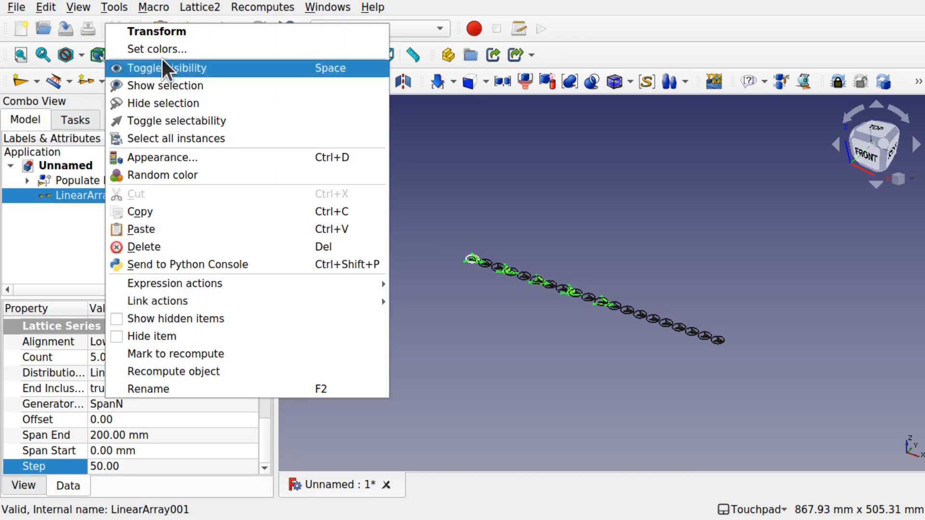
pyautogui.click(188, 32)
pyautogui.moveTo(547, 246); pyautogui.dragTo(478, 300)
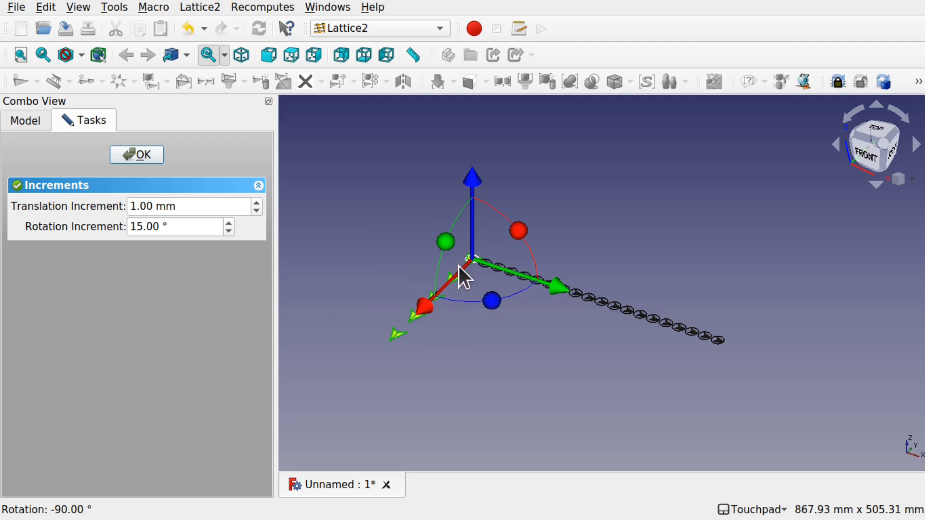
pyautogui.moveTo(423, 308); pyautogui.dragTo(415, 322)
pyautogui.click(146, 158)
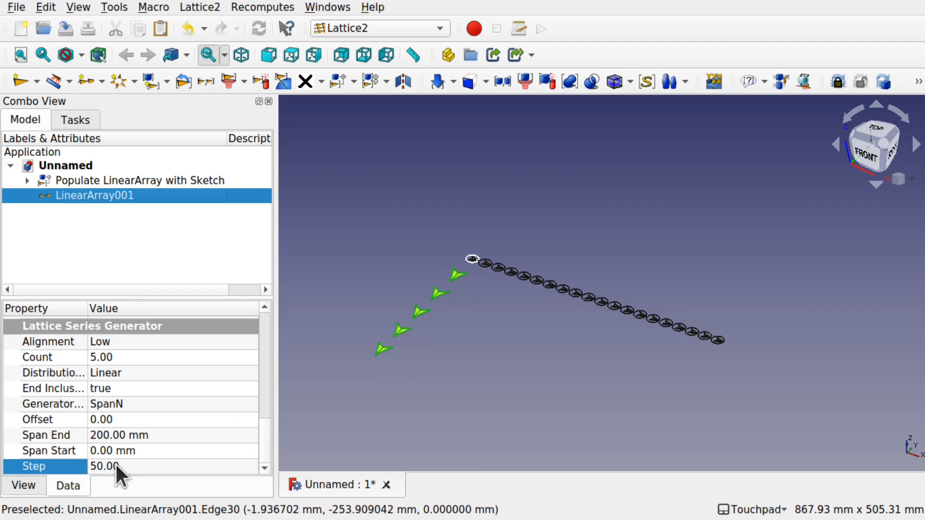
# Set the second linear array's element count to 20.
pyautogui.scroll(1, 253, 435)
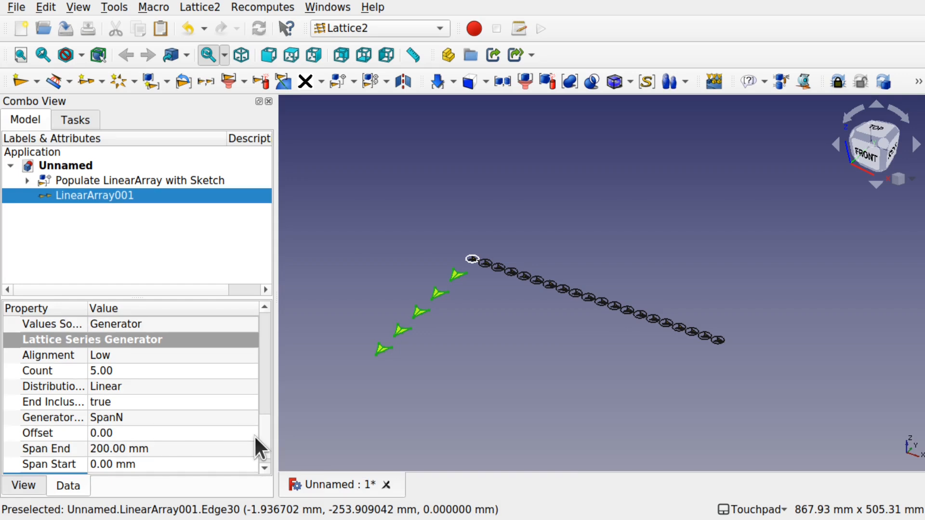
pyautogui.click(159, 370)
pyautogui.write('20')
pyautogui.press('Return')
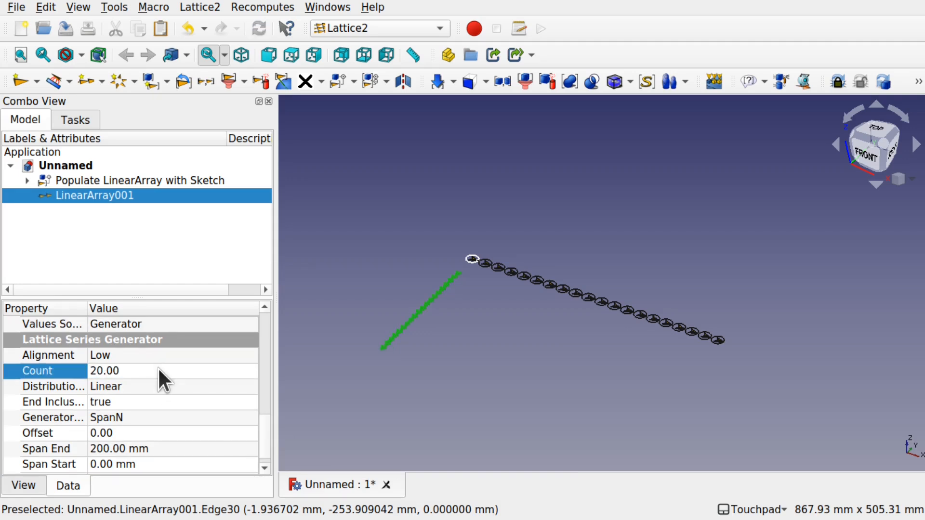
# Switch the second linear array's generator mode to StepN and set its step to 20.
pyautogui.click(136, 417)
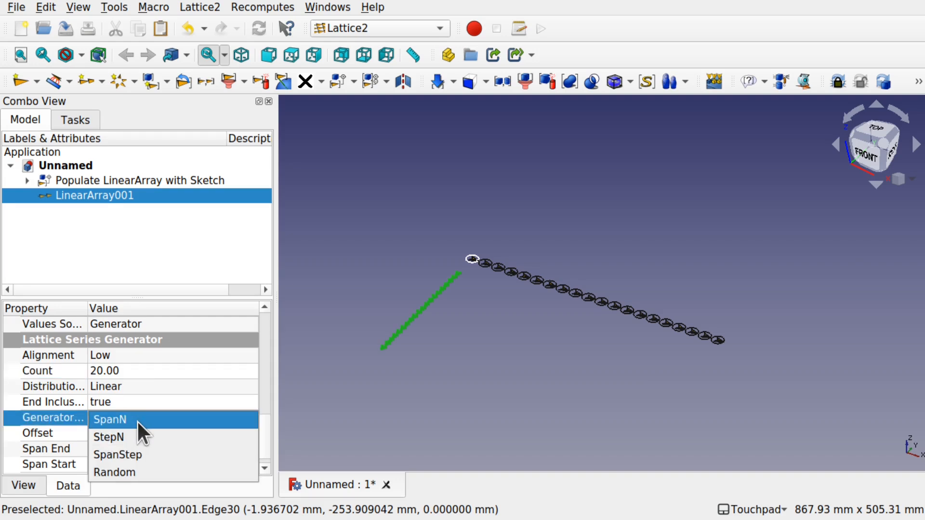
pyautogui.click(146, 436)
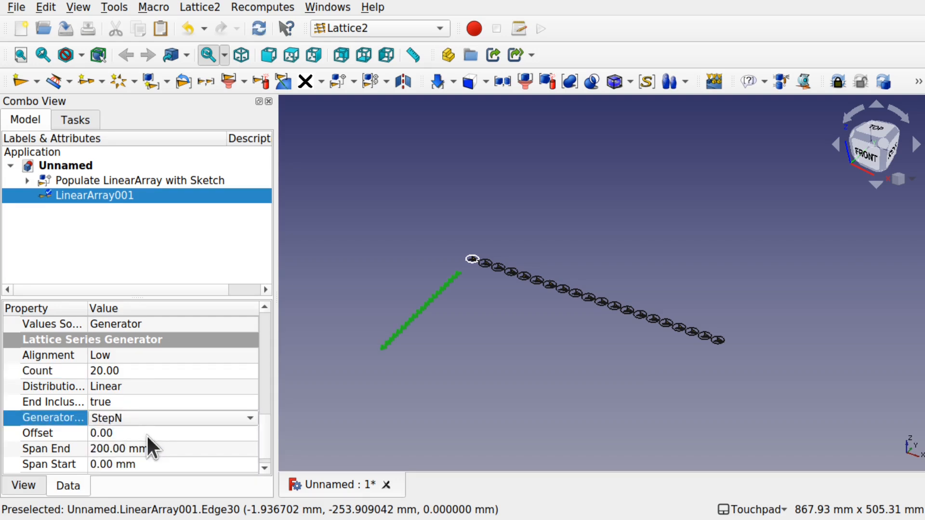
pyautogui.click(264, 465)
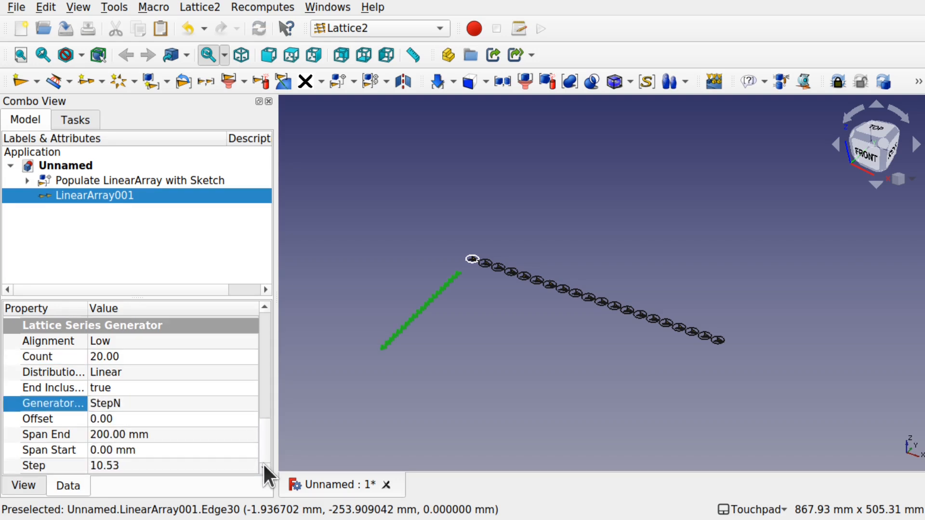
pyautogui.click(155, 470)
pyautogui.write('20')
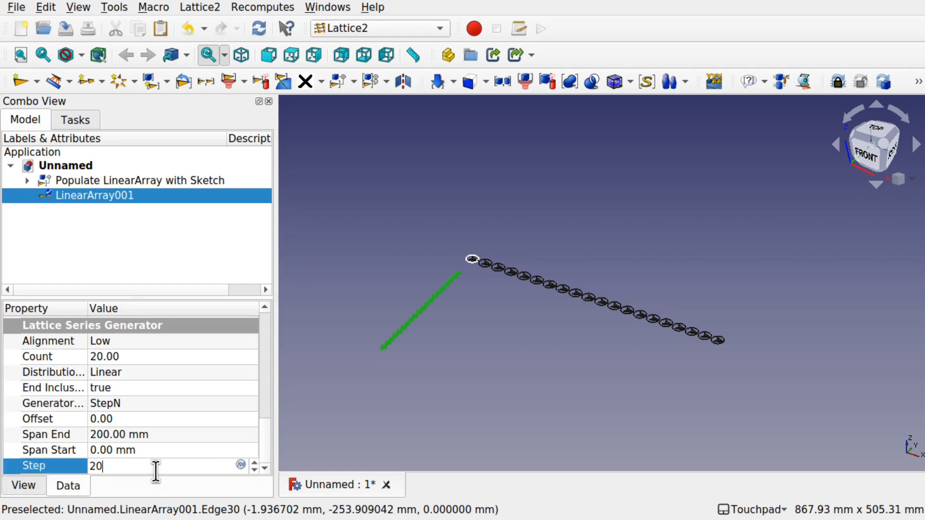
pyautogui.press('Return')
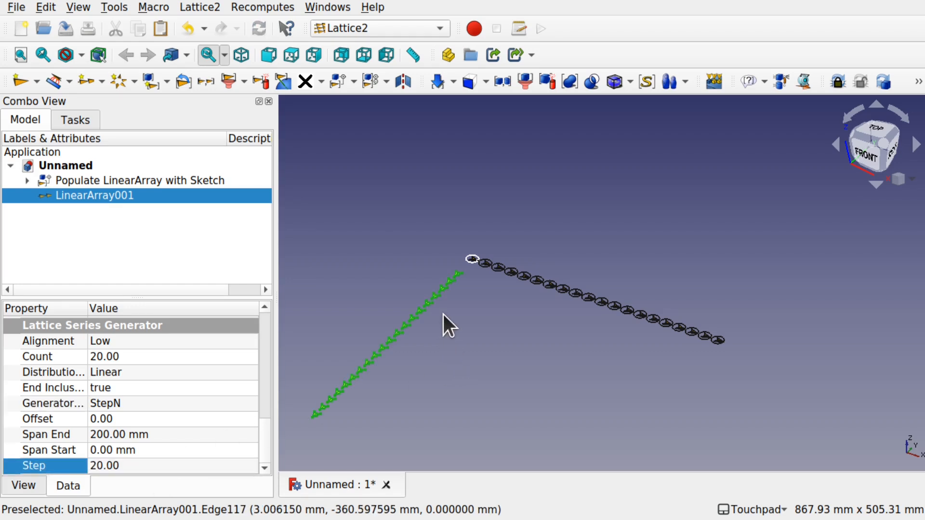
# Populate the second linear array with copies of the populated circle row, using Populate with copies: Build Array.
pyautogui.click(364, 221)
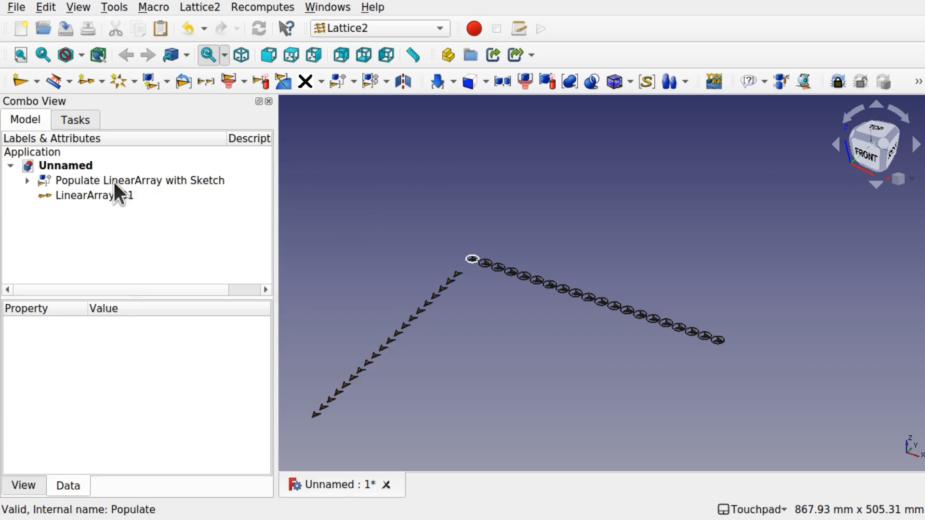
pyautogui.click(45, 184)
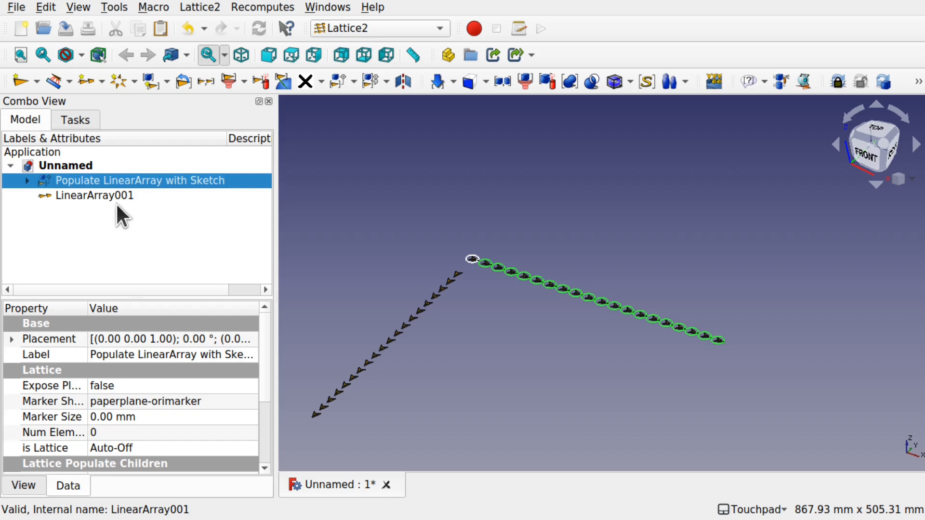
pyautogui.keyDown('ctrl'); pyautogui.click(106, 195); pyautogui.keyUp('ctrl')
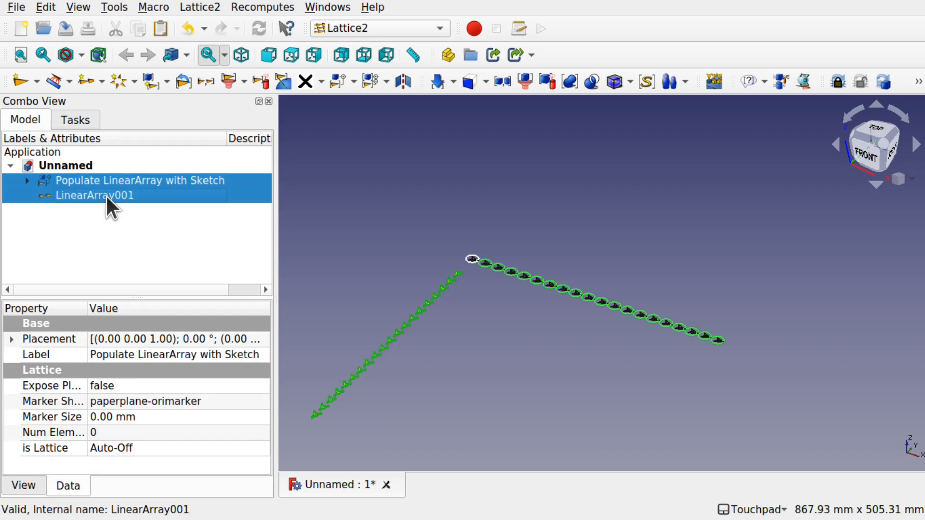
pyautogui.click(195, 2)
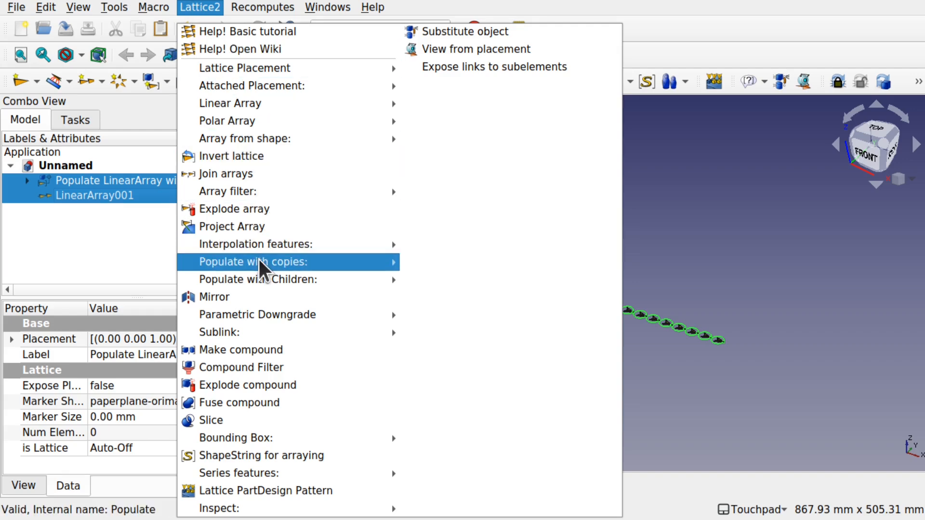
pyautogui.moveTo(262, 264)
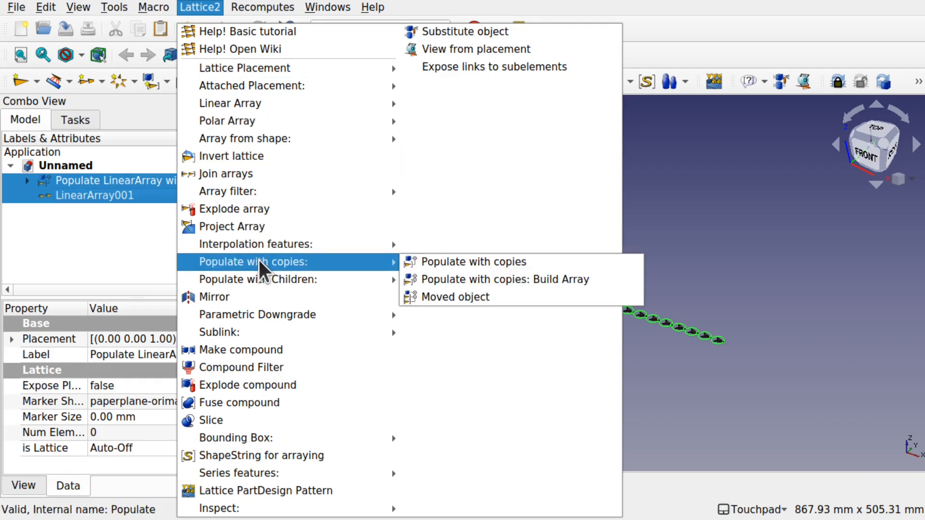
pyautogui.click(515, 281)
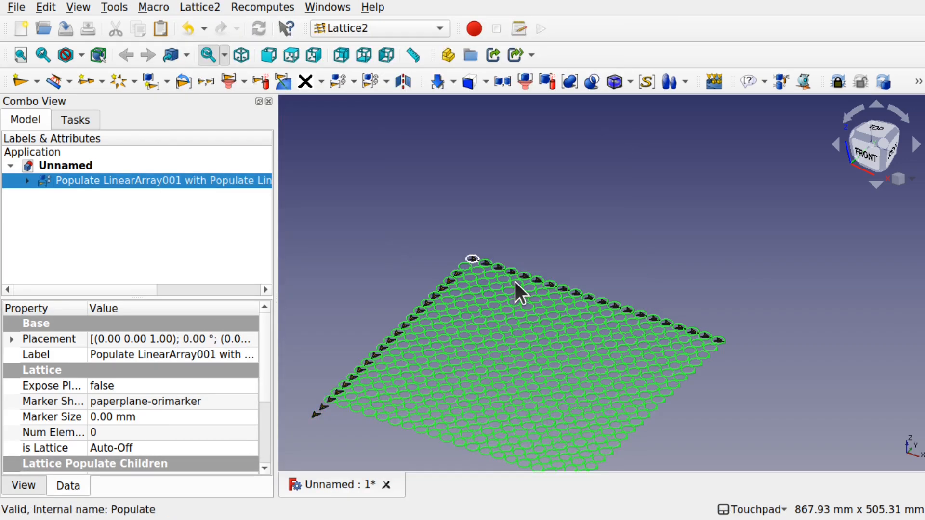
pyautogui.keyDown('shift'); pyautogui.moveTo(515, 281); pyautogui.dragTo(496, 270); pyautogui.keyUp('shift')
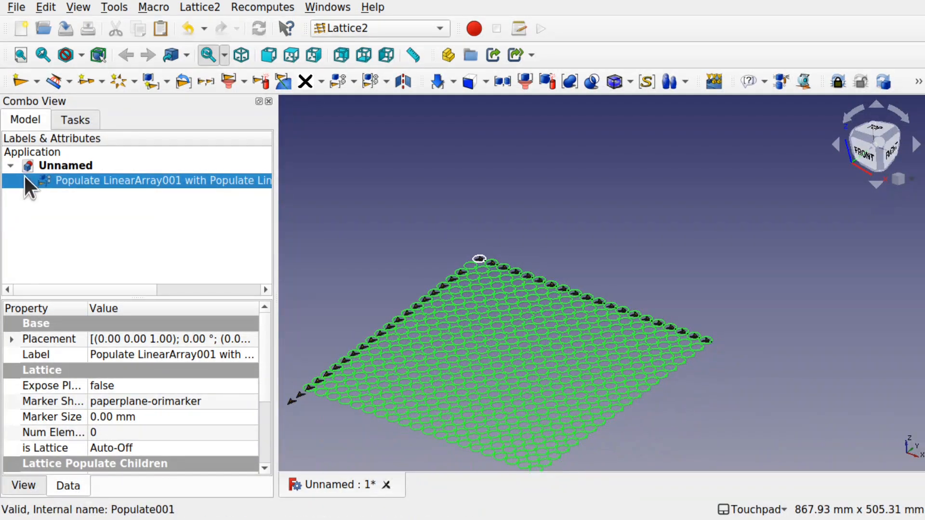
# Hide both linear arrays' placement markers and the original circle sketch so only the circle grid is displayed.
pyautogui.click(25, 182)
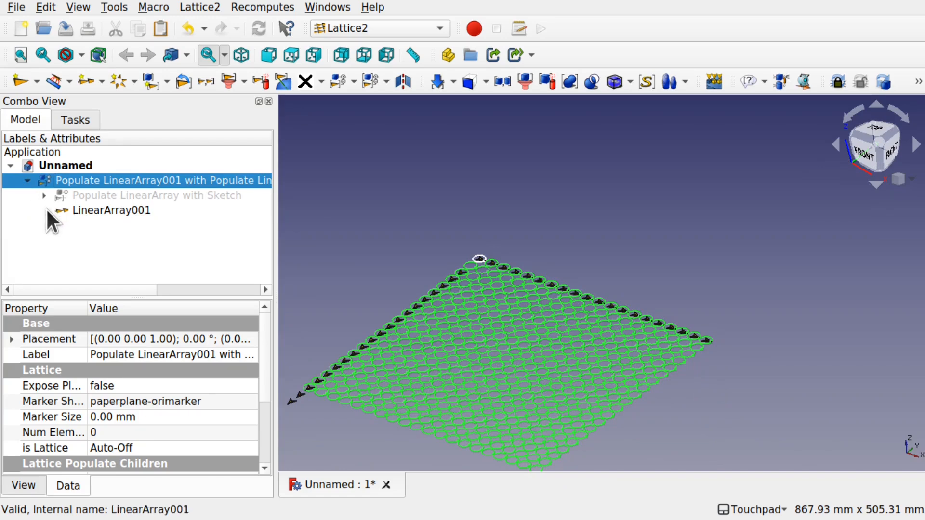
pyautogui.click(73, 210)
pyautogui.press('space')
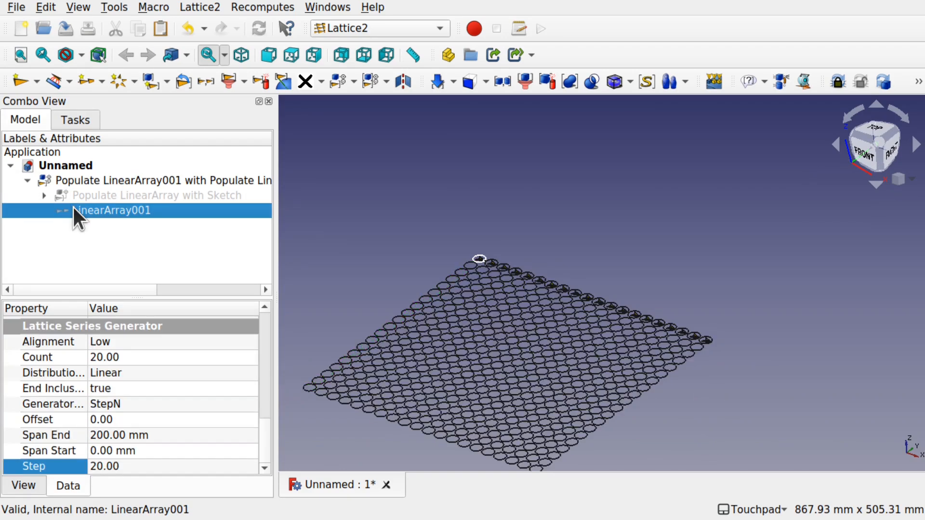
pyautogui.click(41, 196)
pyautogui.click(123, 225)
pyautogui.press('space')
pyautogui.click(104, 210)
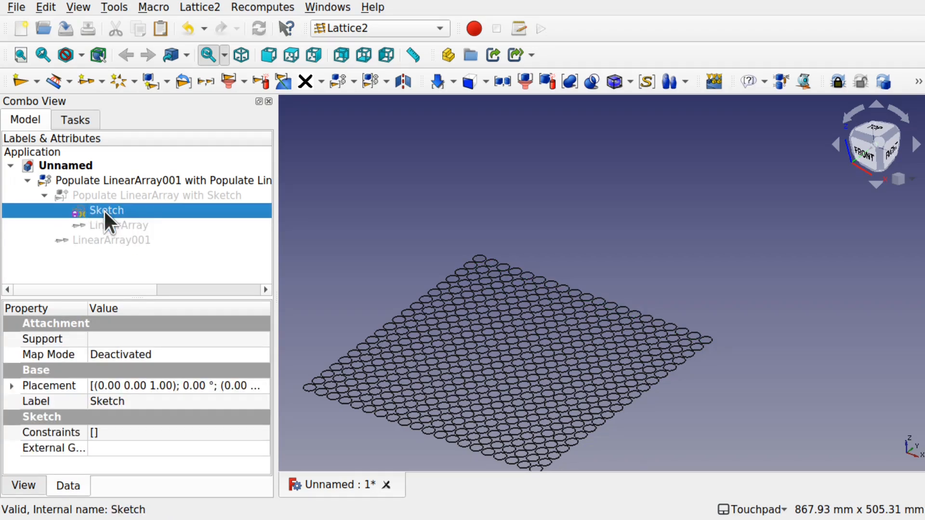
pyautogui.keyDown('alt'); pyautogui.moveTo(500, 313); pyautogui.dragTo(506, 346); pyautogui.keyUp('alt')
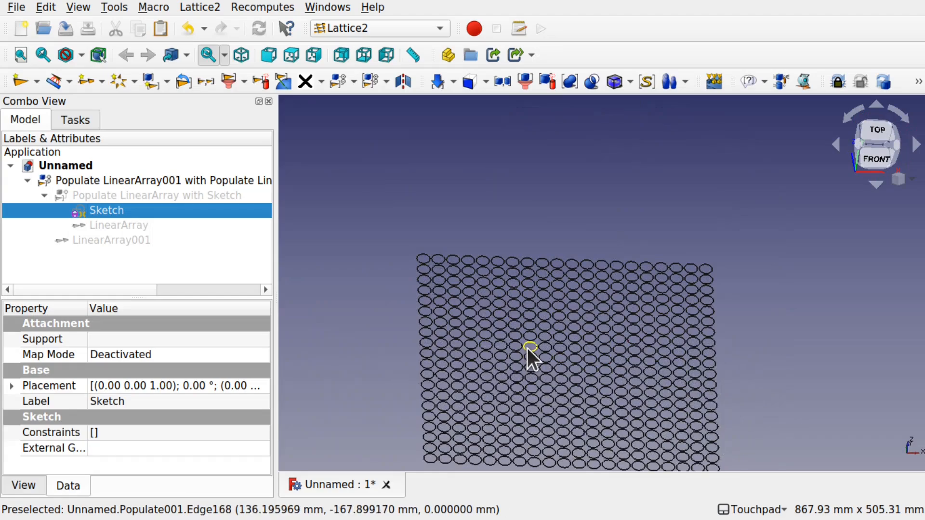
pyautogui.keyDown('shift'); pyautogui.moveTo(527, 348); pyautogui.dragTo(513, 285); pyautogui.keyUp('shift')
pyautogui.scroll(3, 533, 292)
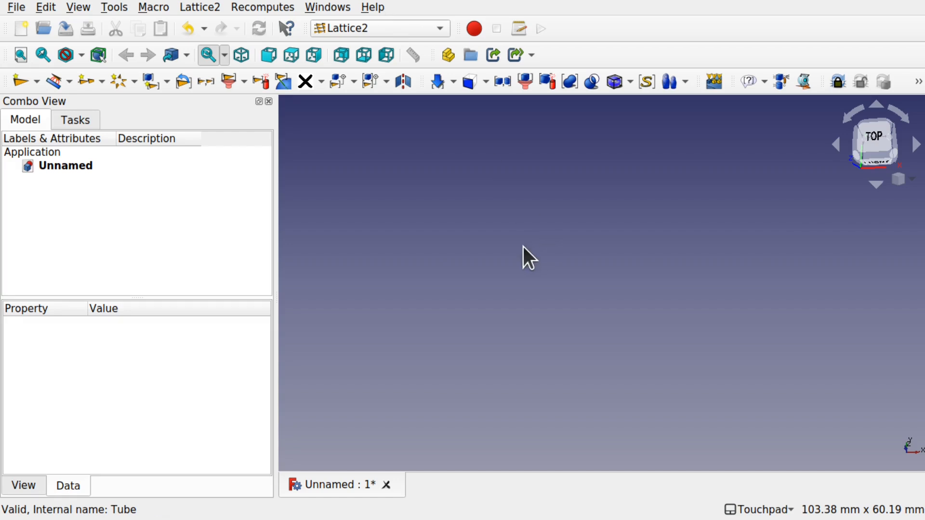
# Add a Lattice2 polar array of placements to the empty document.
pyautogui.click(118, 90)
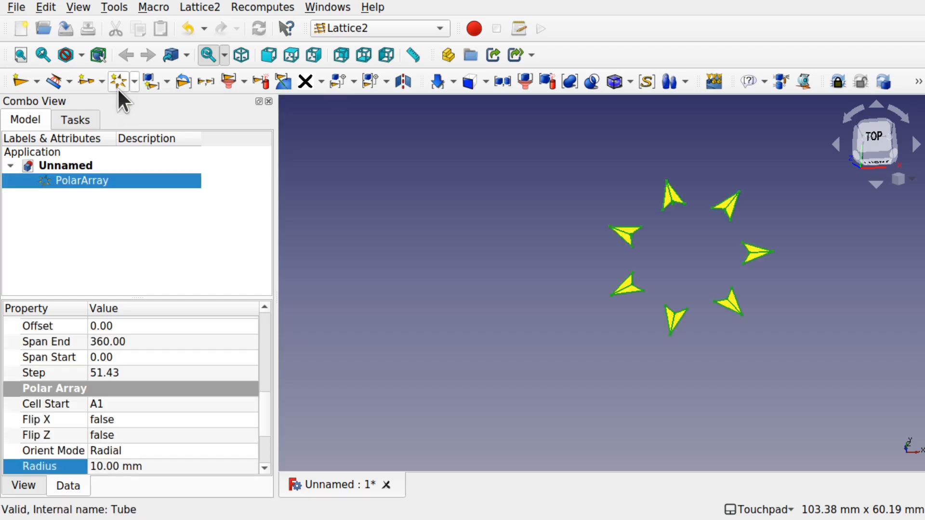
pyautogui.scroll(5, 787, 250)
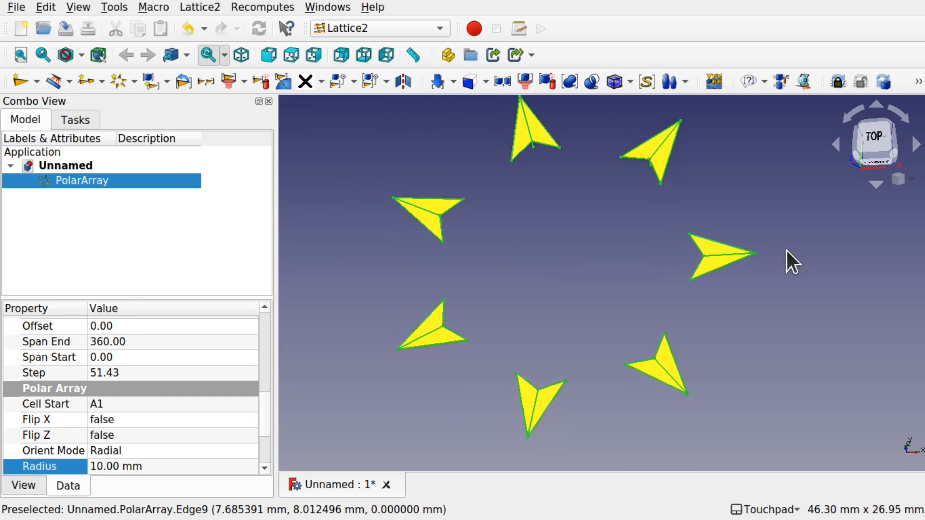
pyautogui.scroll(-1, 790, 263)
# Switch to the Part workbench and add a sphere with nothing selected.
pyautogui.click(394, 28)
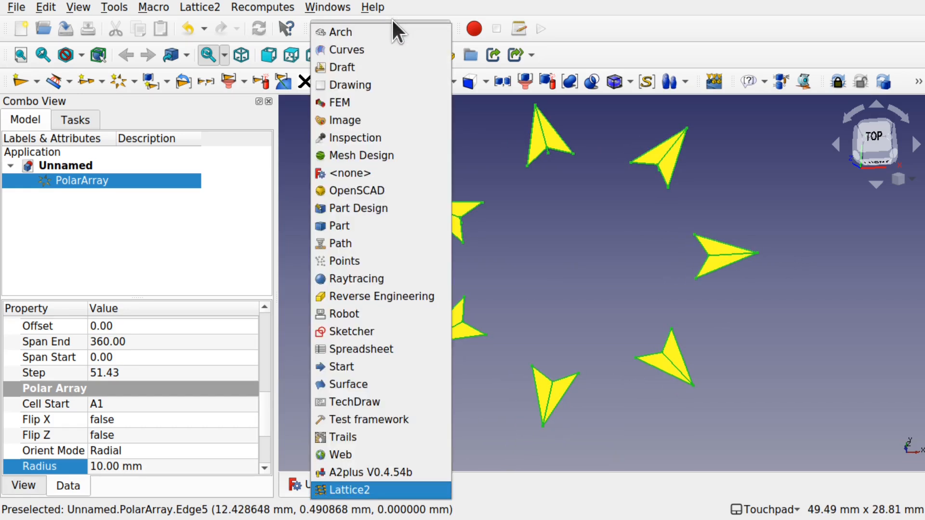
pyautogui.click(389, 220)
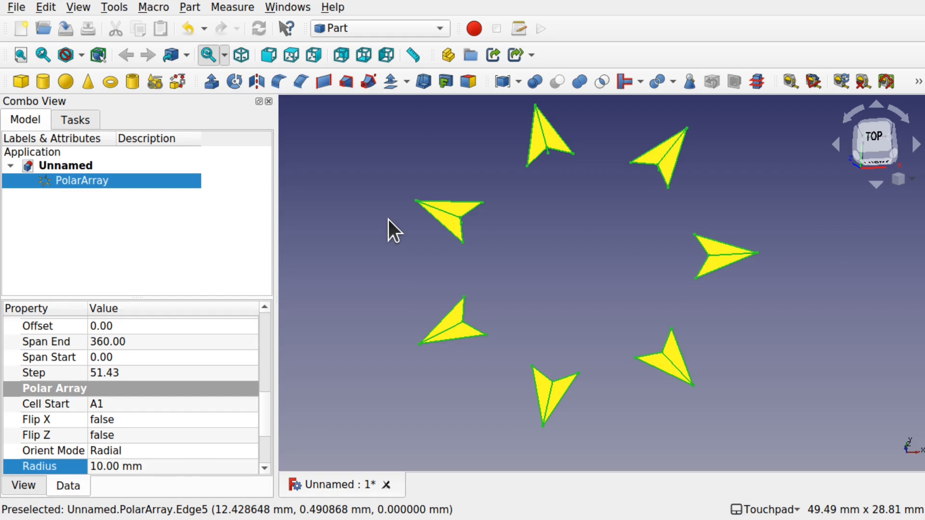
pyautogui.click(353, 186)
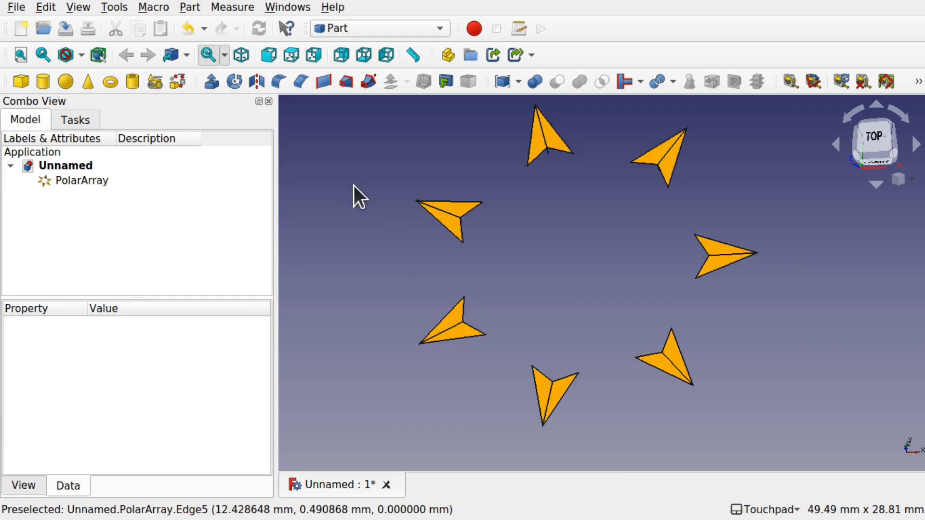
pyautogui.click(66, 83)
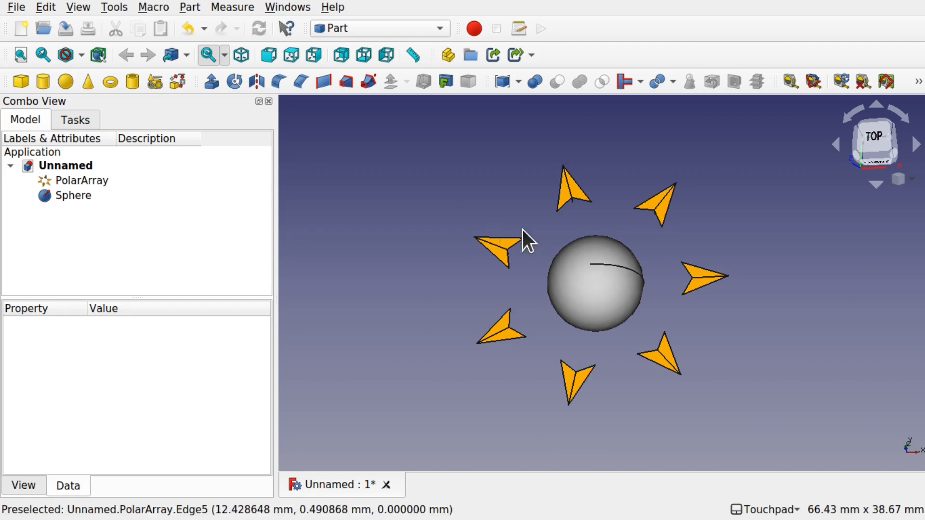
# Return to the Lattice2 workbench and populate the polar array's placements with copies of the sphere.
pyautogui.click(94, 184)
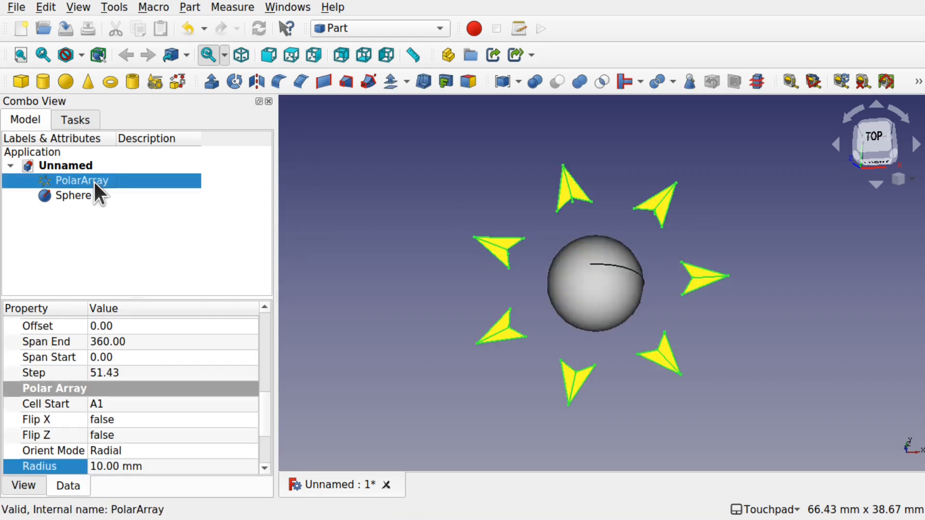
pyautogui.click(349, 27)
pyautogui.click(356, 488)
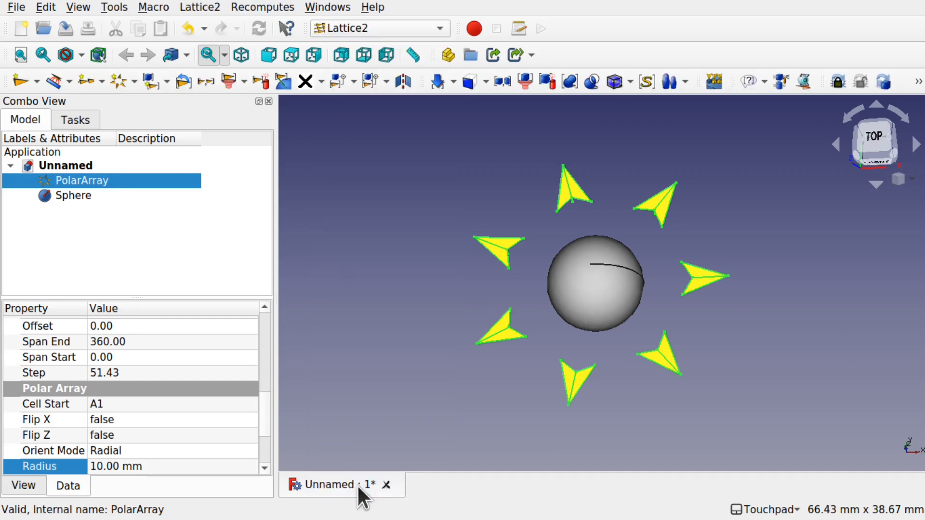
pyautogui.keyDown('ctrl'); pyautogui.click(62, 194); pyautogui.keyUp('ctrl')
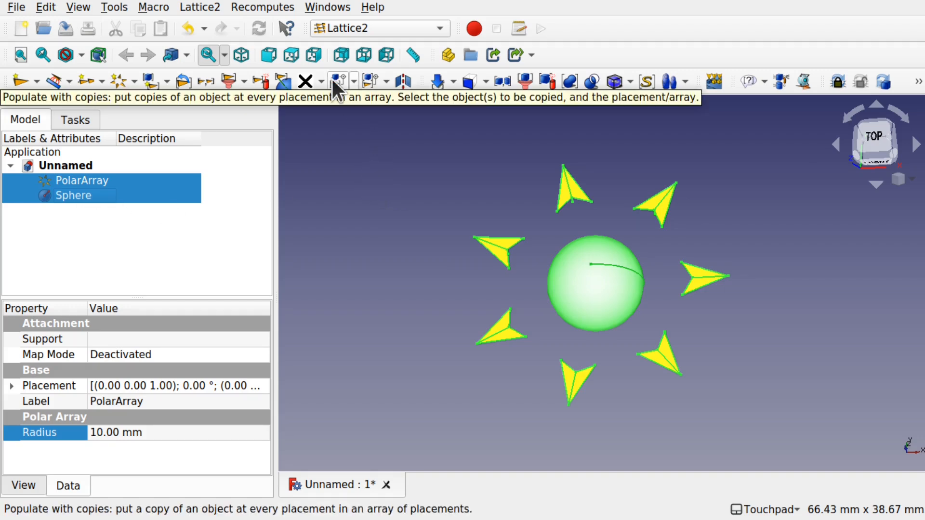
pyautogui.click(353, 81)
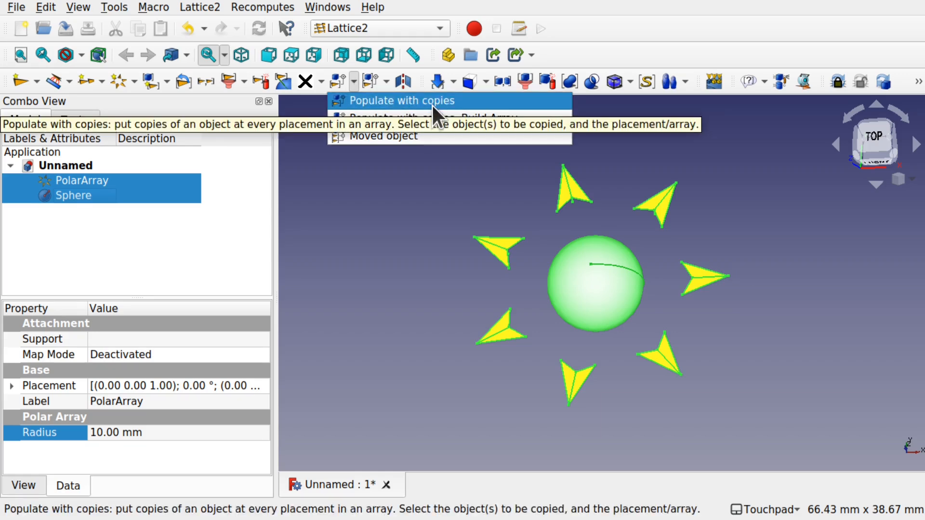
pyautogui.click(211, 5)
pyautogui.click(210, 6)
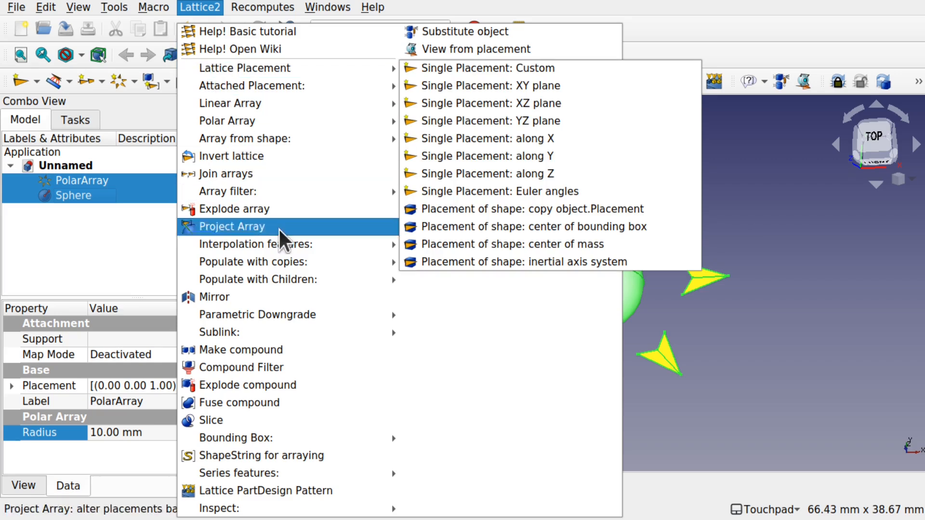
pyautogui.moveTo(299, 265)
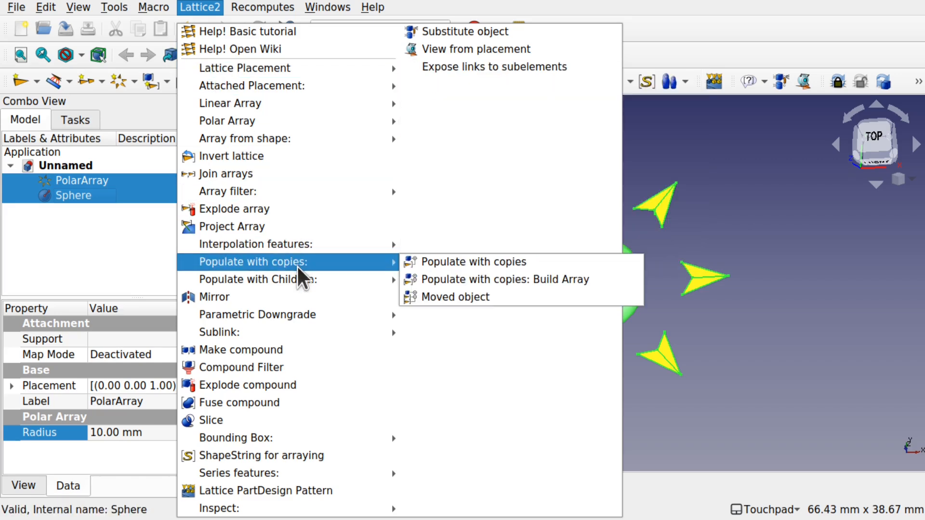
pyautogui.click(420, 260)
pyautogui.keyDown('shift'); pyautogui.moveTo(666, 354); pyautogui.dragTo(609, 356); pyautogui.keyUp('shift')
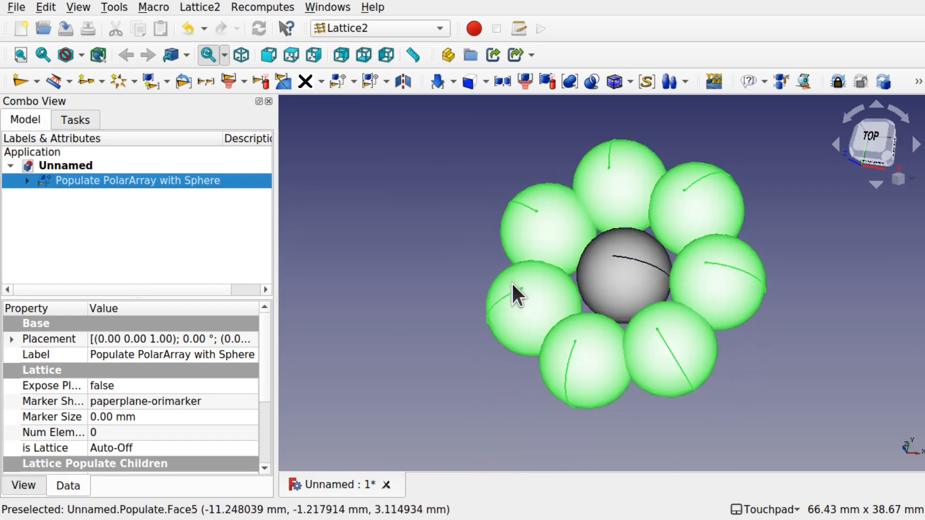
pyautogui.moveTo(615, 290); pyautogui.dragTo(584, 268)
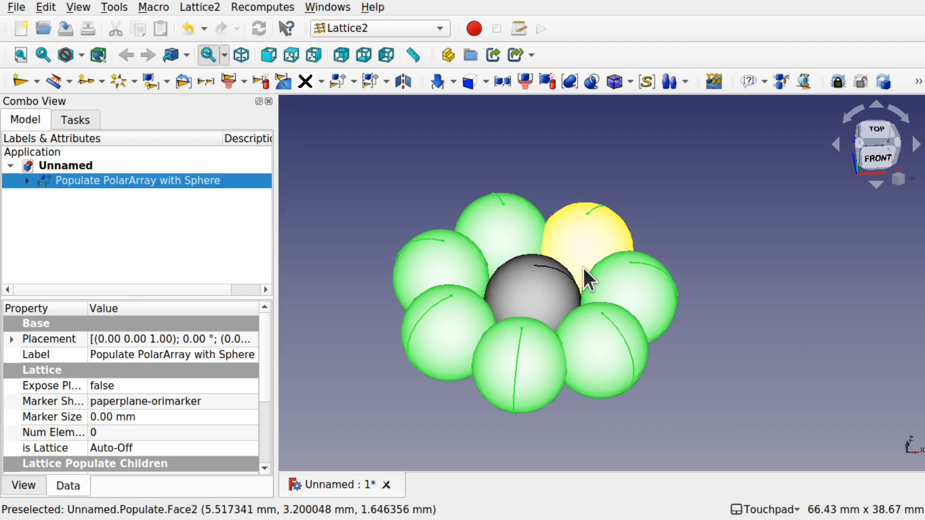
# Delete the populated sphere array together with its source polar array and sphere.
pyautogui.click(361, 131)
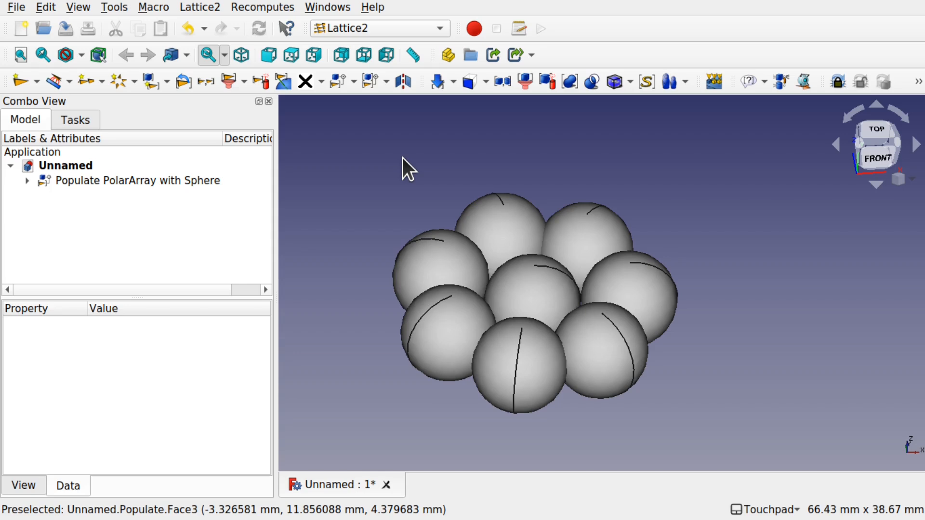
pyautogui.click(149, 183)
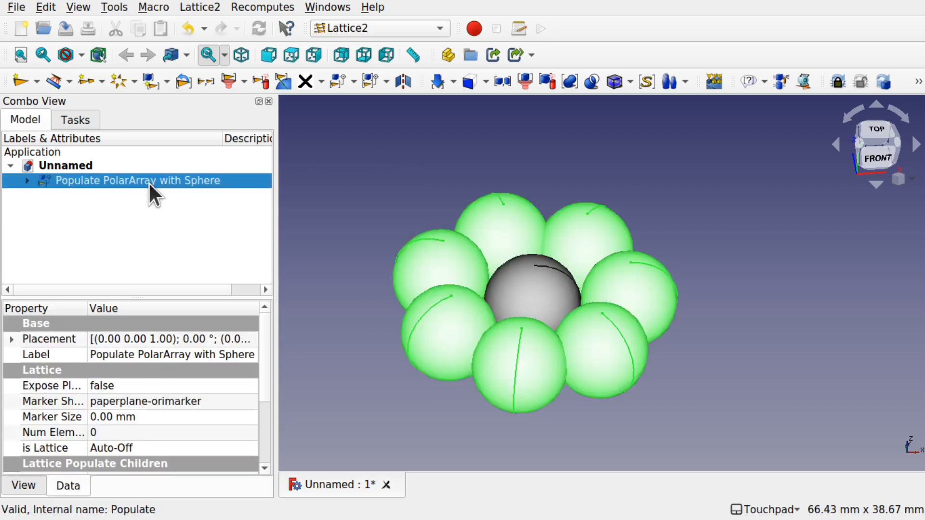
pyautogui.press('Delete')
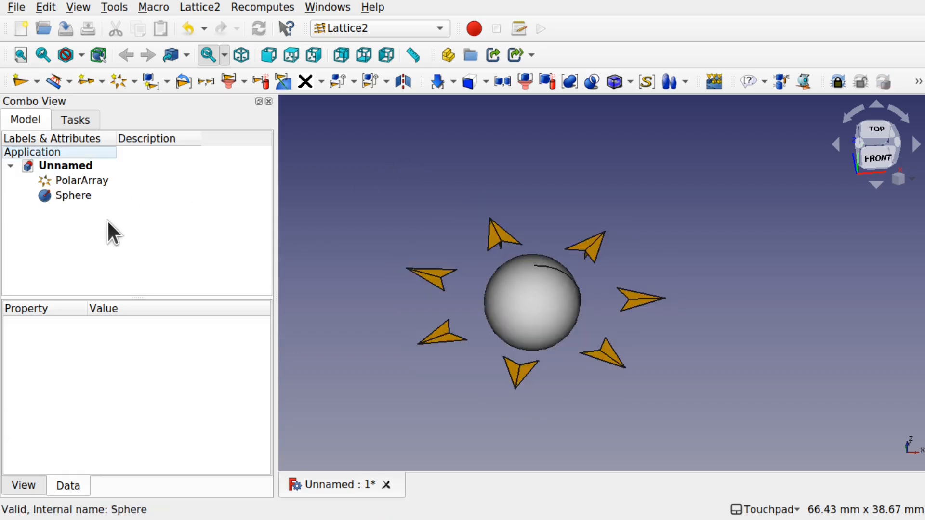
pyautogui.moveTo(79, 195); pyautogui.dragTo(71, 179)
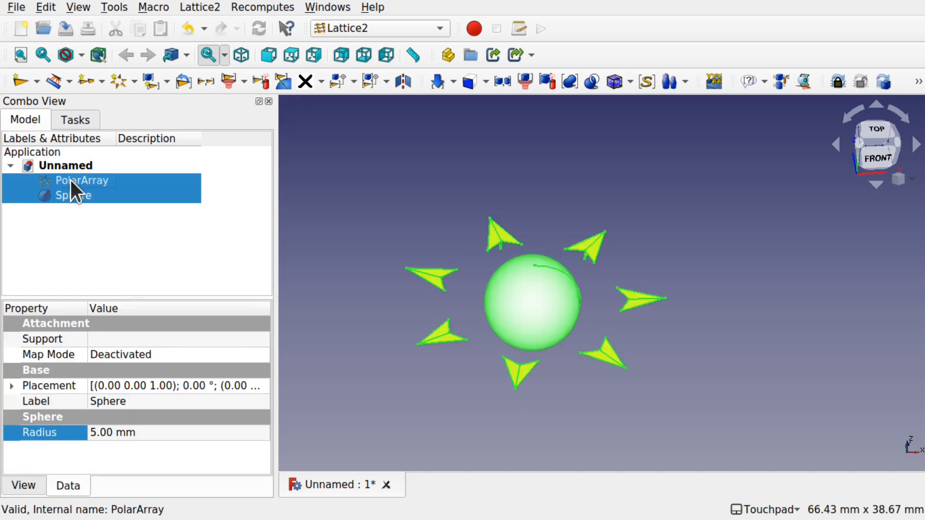
pyautogui.press('Delete')
# Switch to the Part workbench and create a cube, a cylinder, a sphere, a cone and a torus.
pyautogui.click(365, 30)
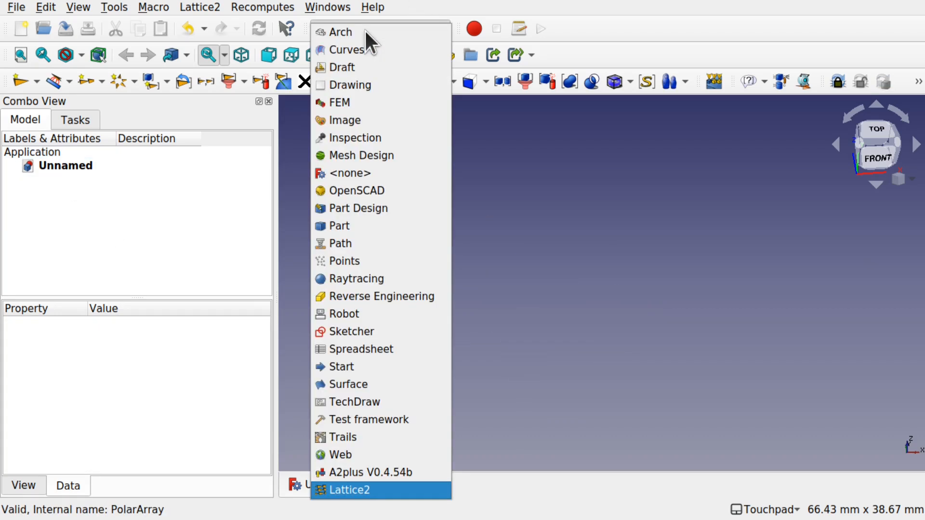
pyautogui.click(365, 225)
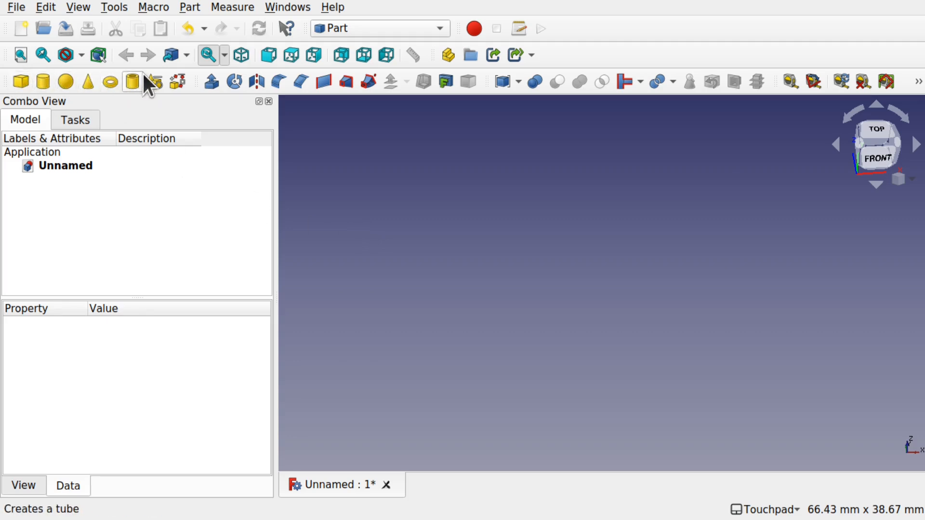
pyautogui.click(21, 81)
pyautogui.click(44, 80)
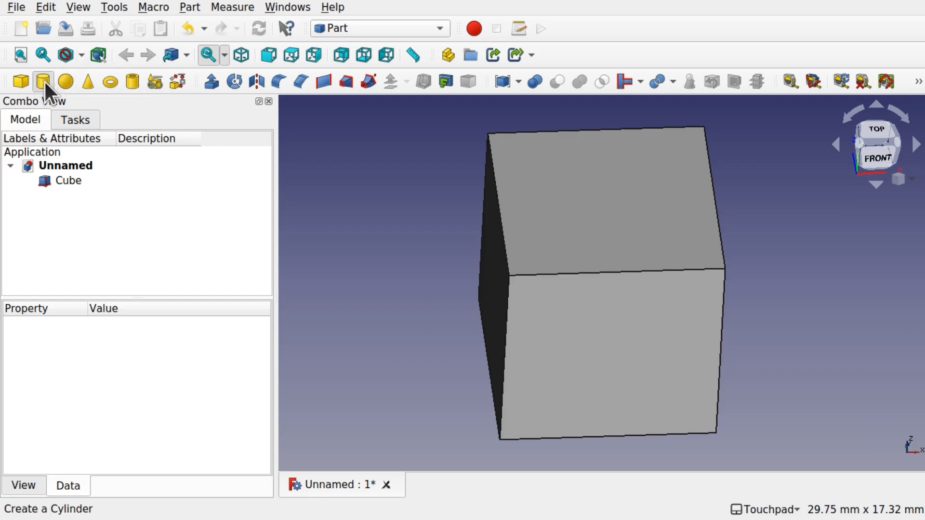
pyautogui.click(60, 81)
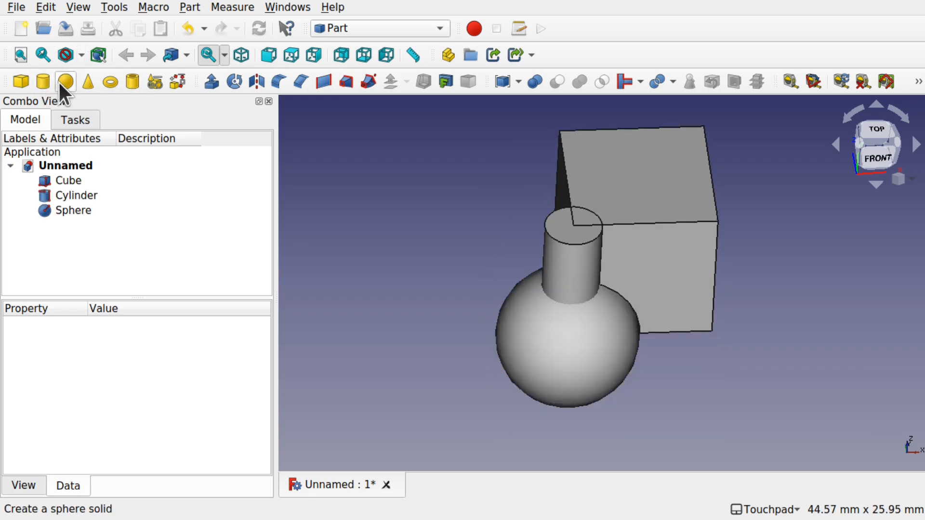
pyautogui.click(84, 85)
pyautogui.click(106, 81)
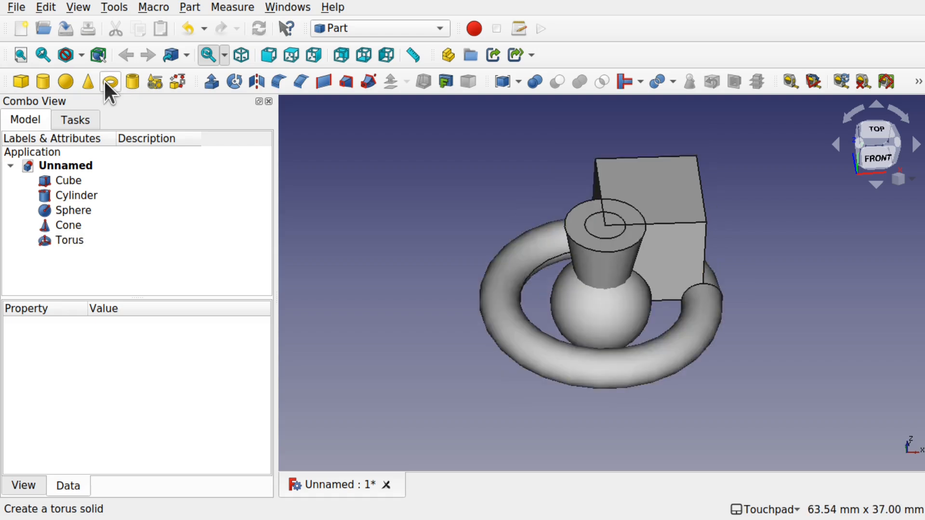
# Create a tube solid alongside the other Part primitives.
pyautogui.click(132, 81)
pyautogui.click(175, 149)
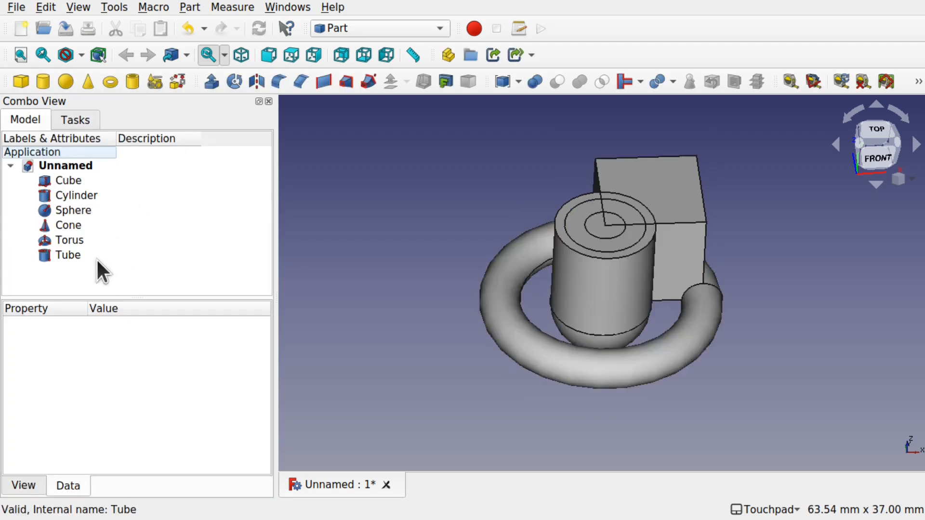
# Transform the cube by -5 mm along X and -5 mm along Y so it is centred on the round solids.
pyautogui.click(71, 182)
pyautogui.rightClick(68, 178)
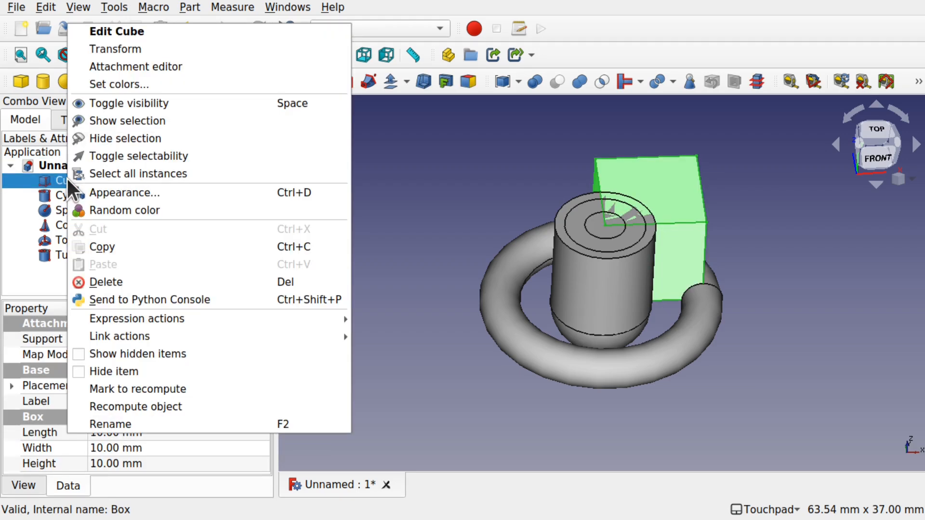
pyautogui.click(134, 47)
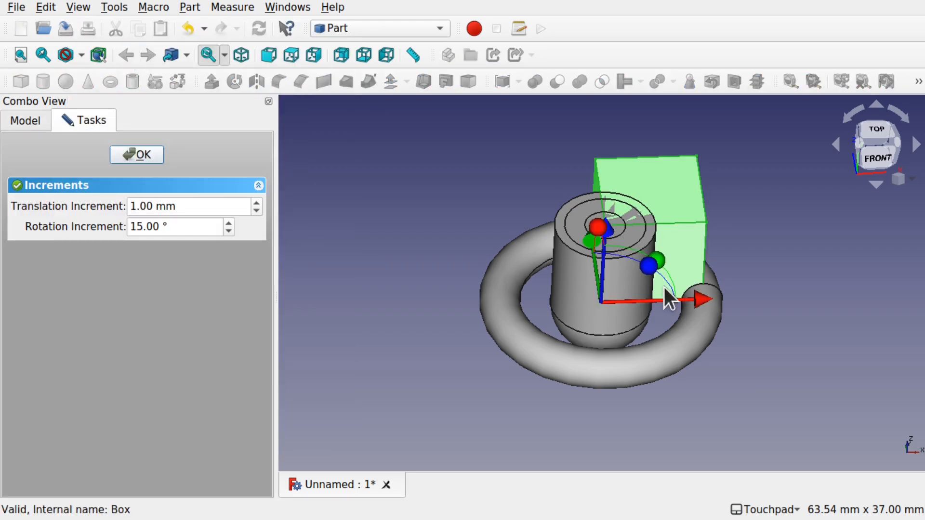
pyautogui.moveTo(703, 301); pyautogui.dragTo(651, 305)
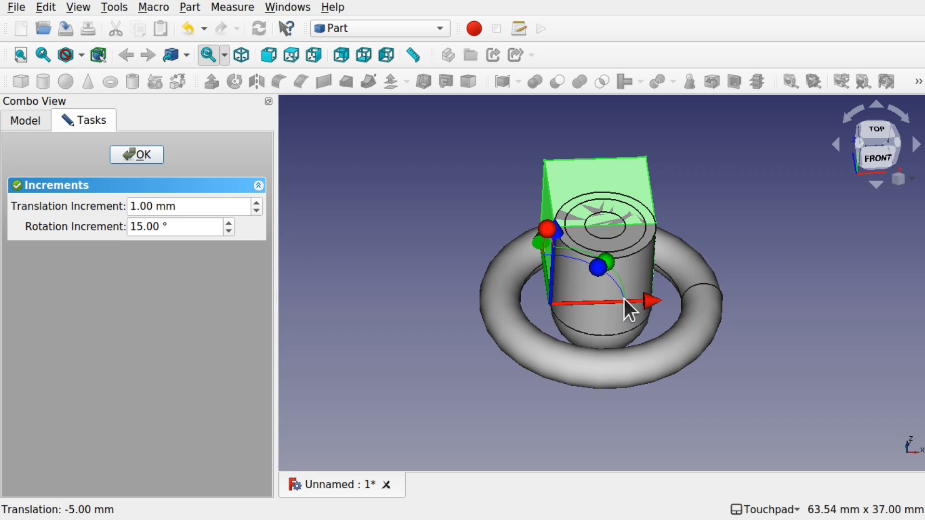
pyautogui.press('2')
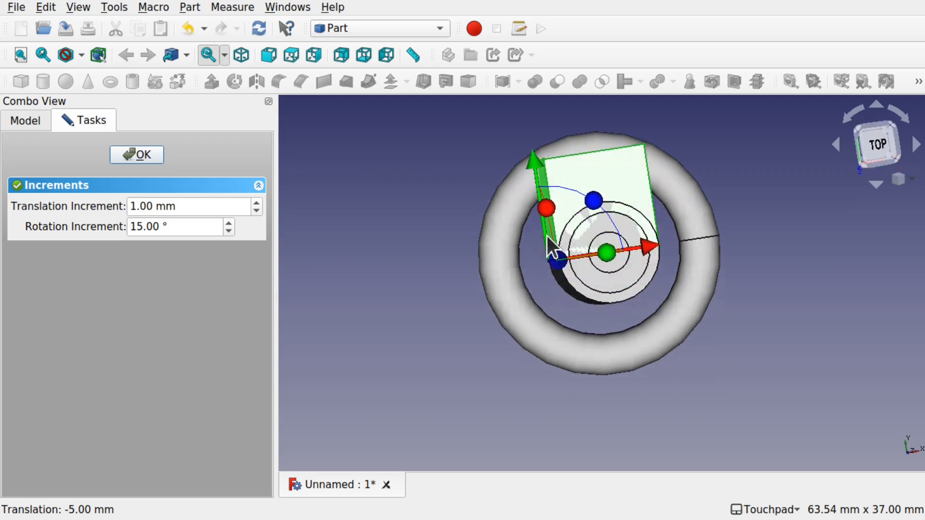
pyautogui.moveTo(535, 164); pyautogui.dragTo(554, 209)
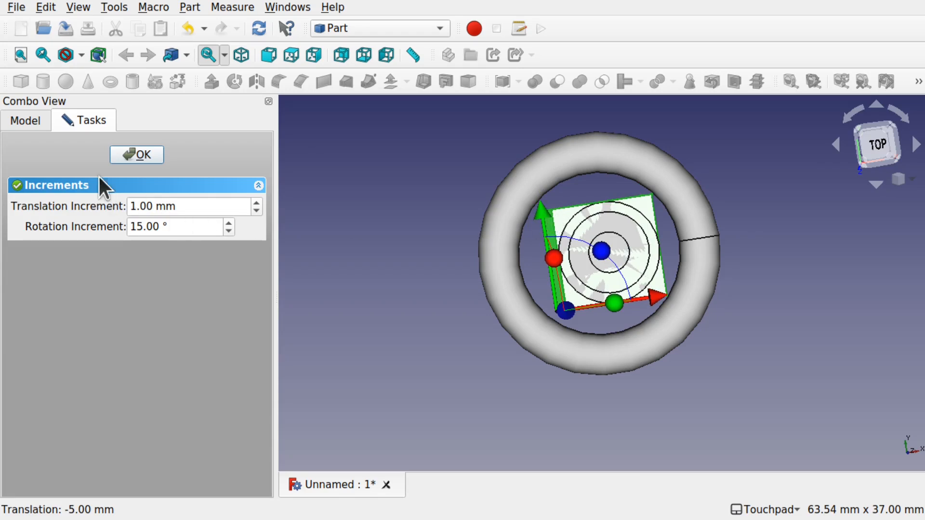
pyautogui.click(137, 155)
# Combine the cube, cylinder, sphere, cone, torus and tube into one compound and check its contents.
pyautogui.click(73, 255)
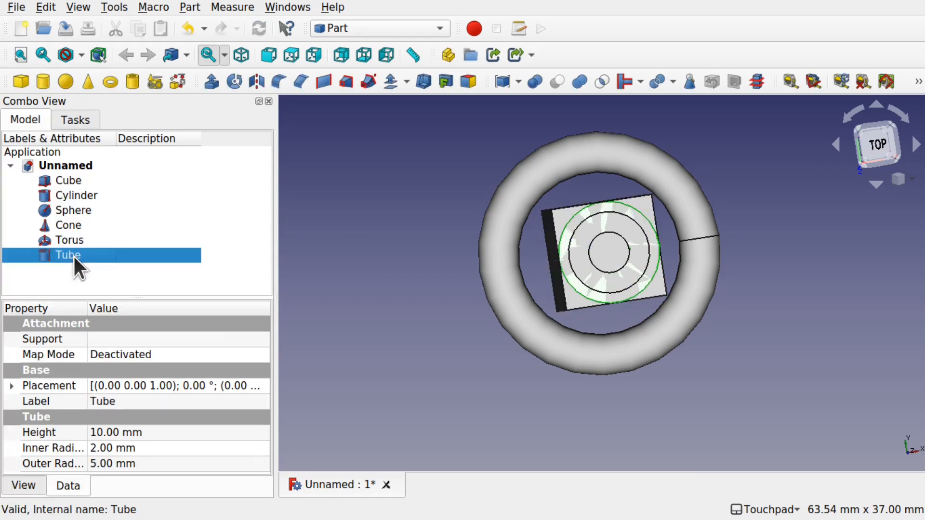
pyautogui.click(79, 180)
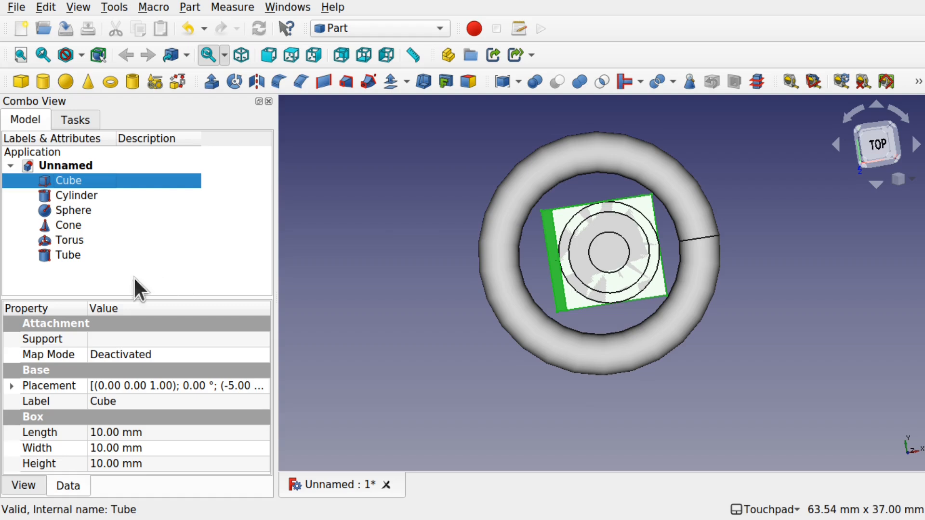
pyautogui.click(109, 274)
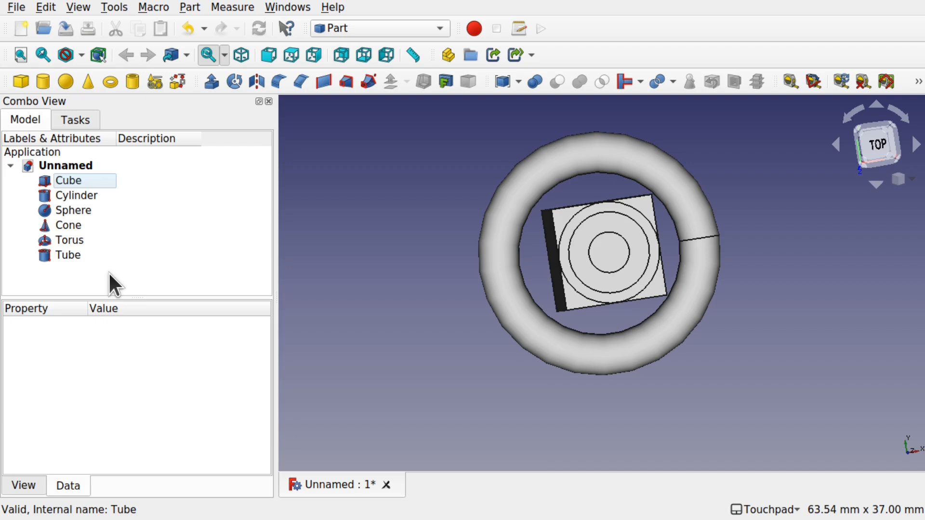
pyautogui.click(60, 178)
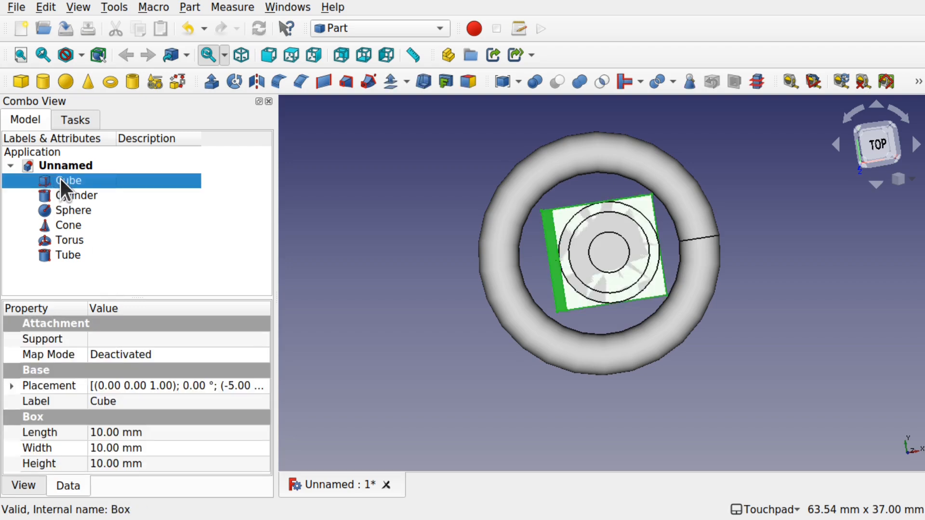
pyautogui.keyDown('shift'); pyautogui.click(63, 249); pyautogui.keyUp('shift')
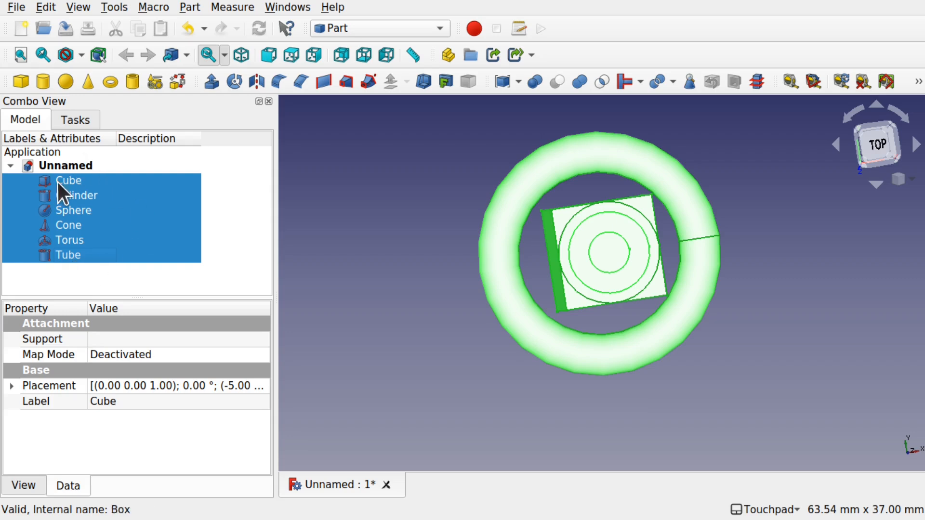
pyautogui.click(190, 7)
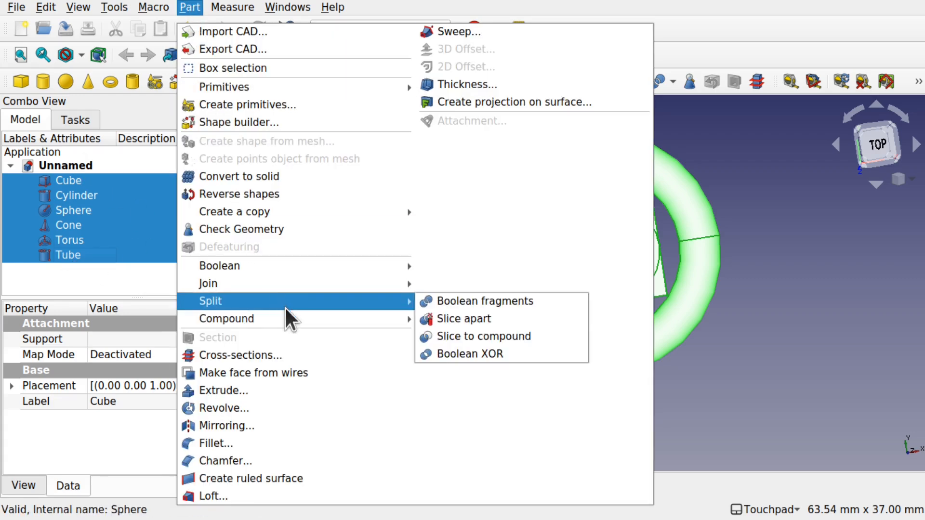
pyautogui.moveTo(290, 316)
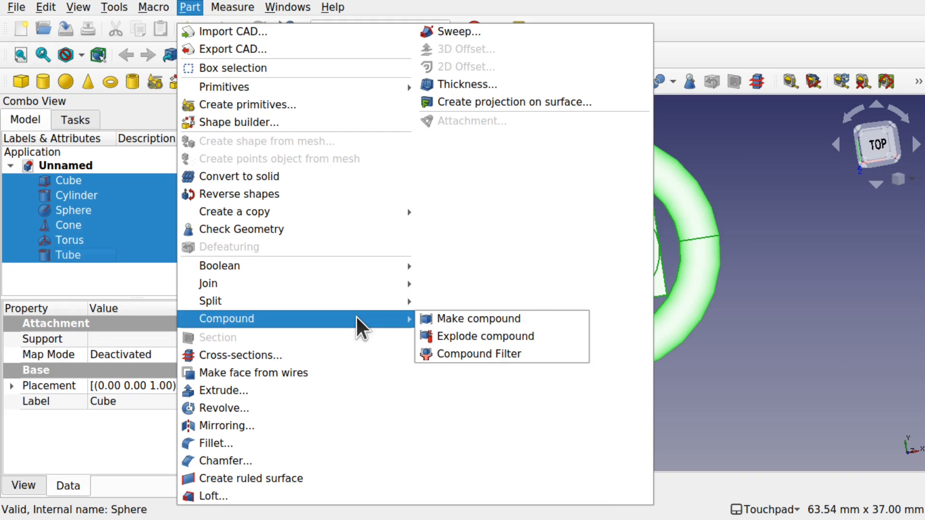
pyautogui.click(461, 319)
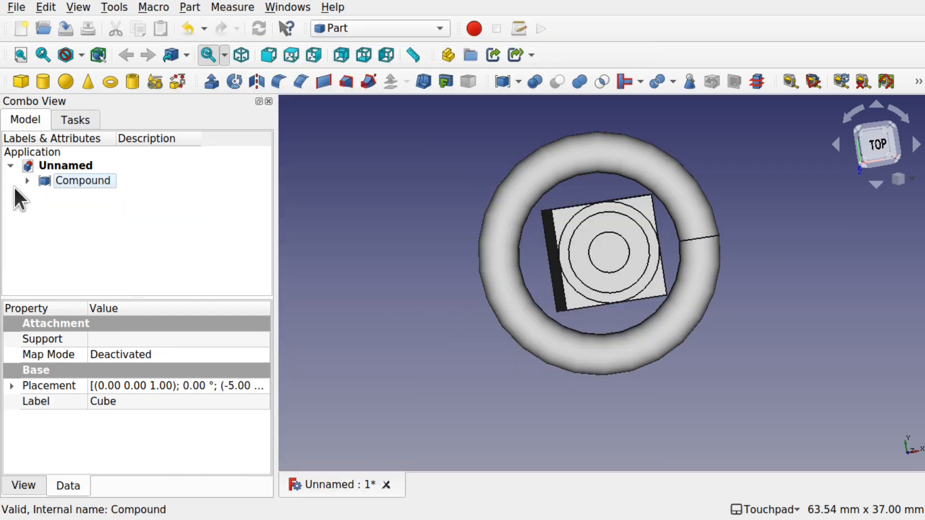
pyautogui.click(27, 180)
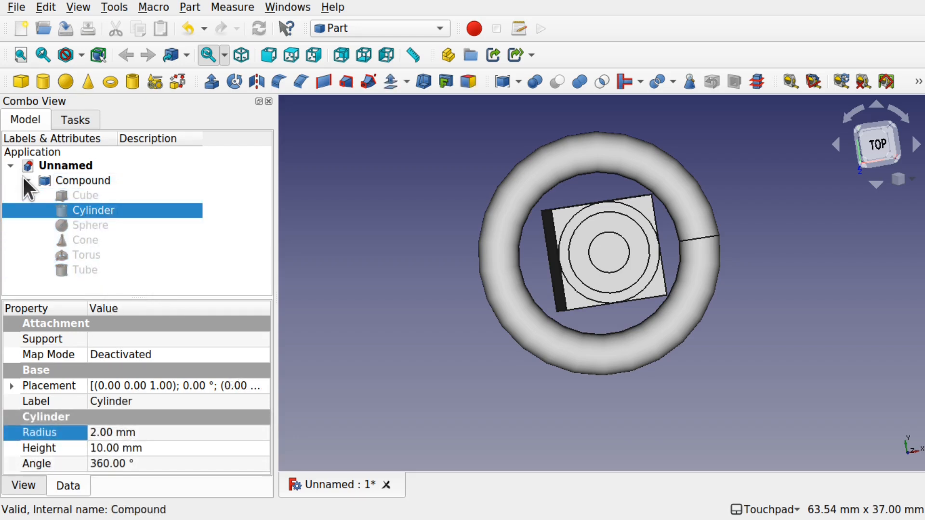
pyautogui.click(24, 178)
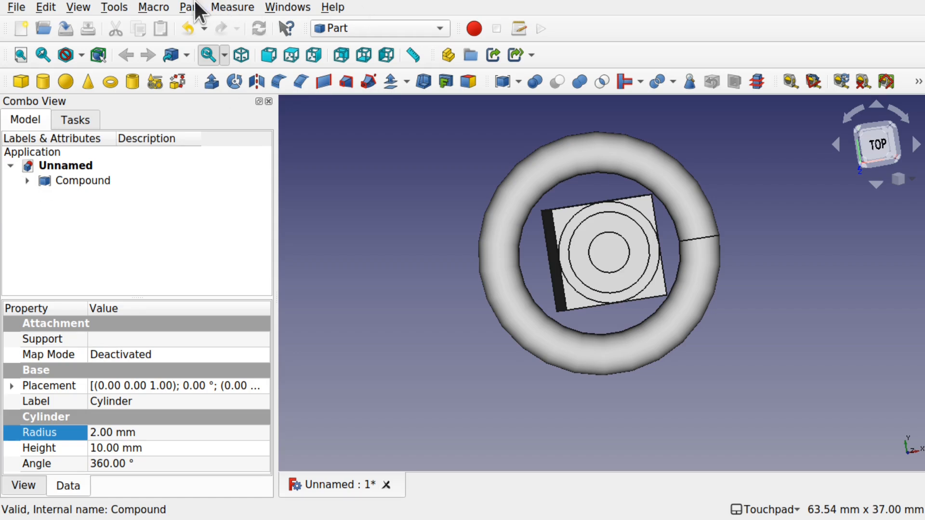
# Switch to the Lattice2 workbench and create a polar array of placements.
pyautogui.click(345, 28)
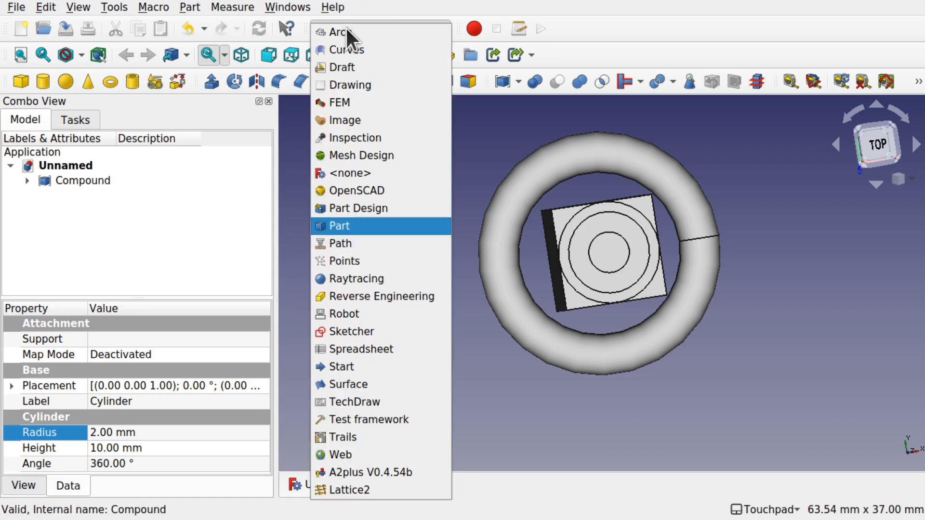
pyautogui.click(356, 489)
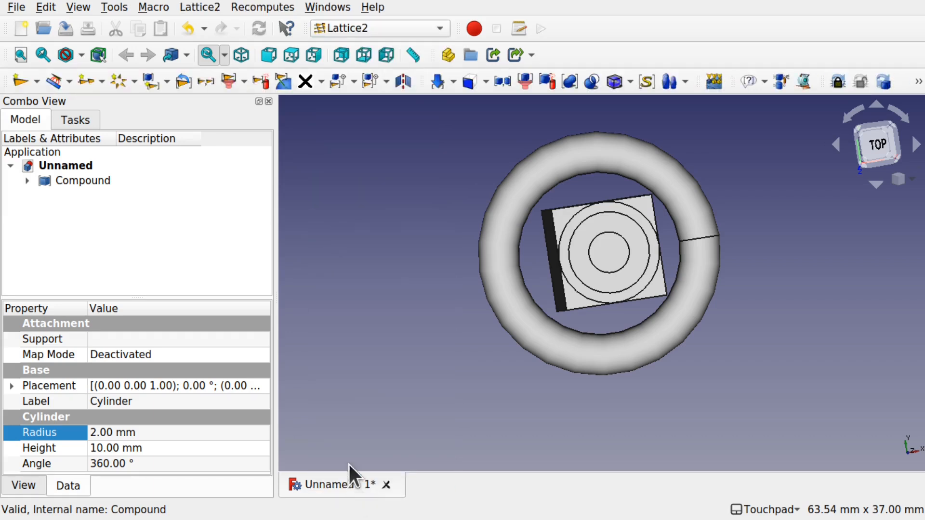
pyautogui.click(118, 83)
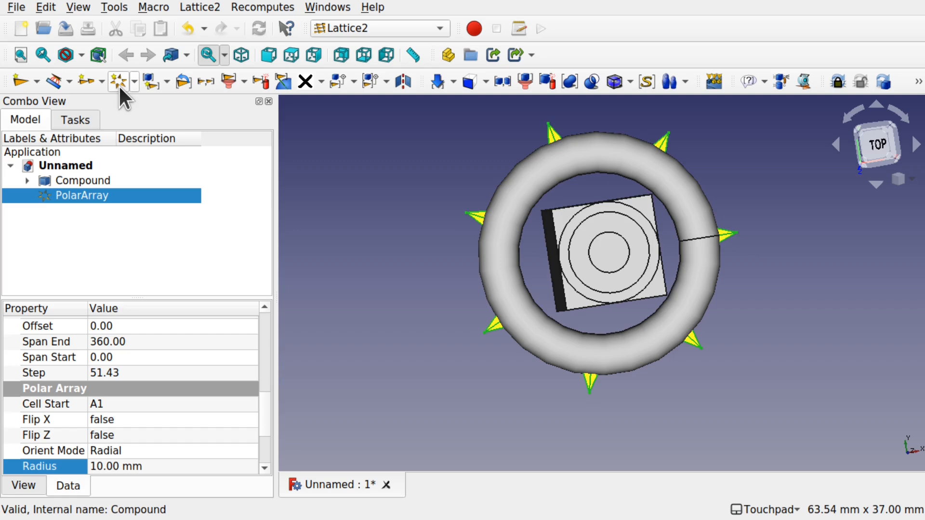
# Transform the polar array by -25 mm along X, away from the compound.
pyautogui.rightClick(85, 199)
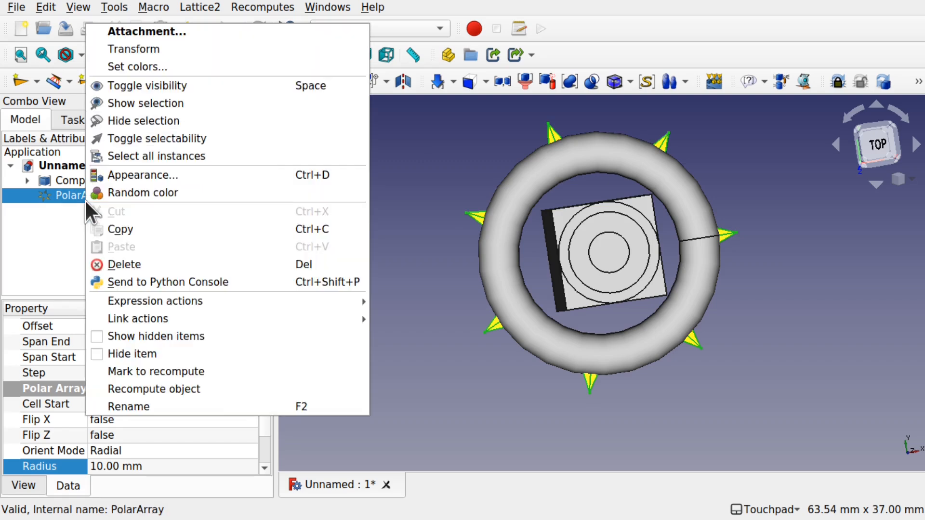
pyautogui.click(164, 50)
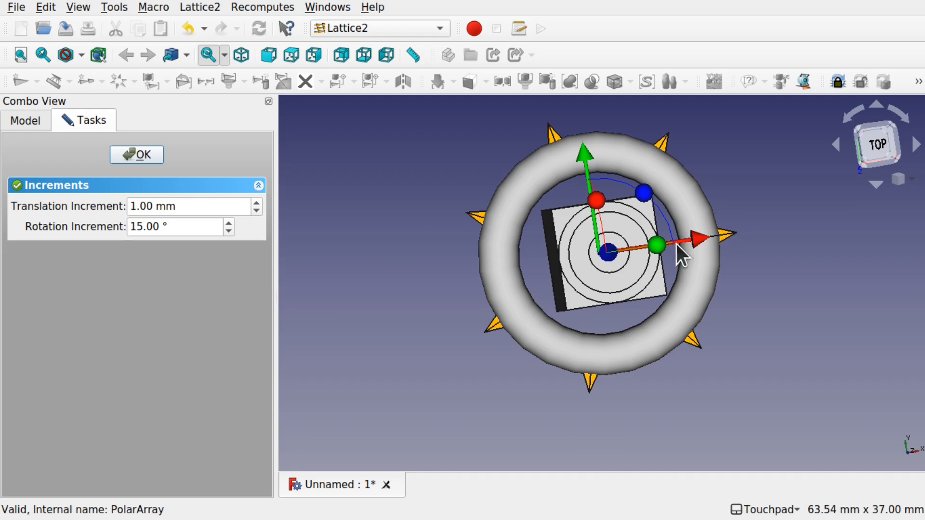
pyautogui.moveTo(697, 233); pyautogui.dragTo(443, 258)
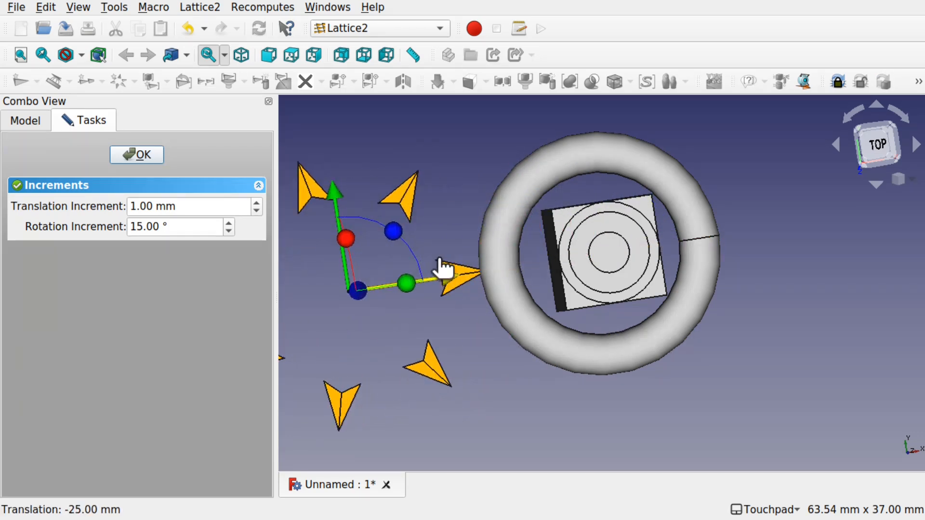
pyautogui.scroll(-2, 438, 260)
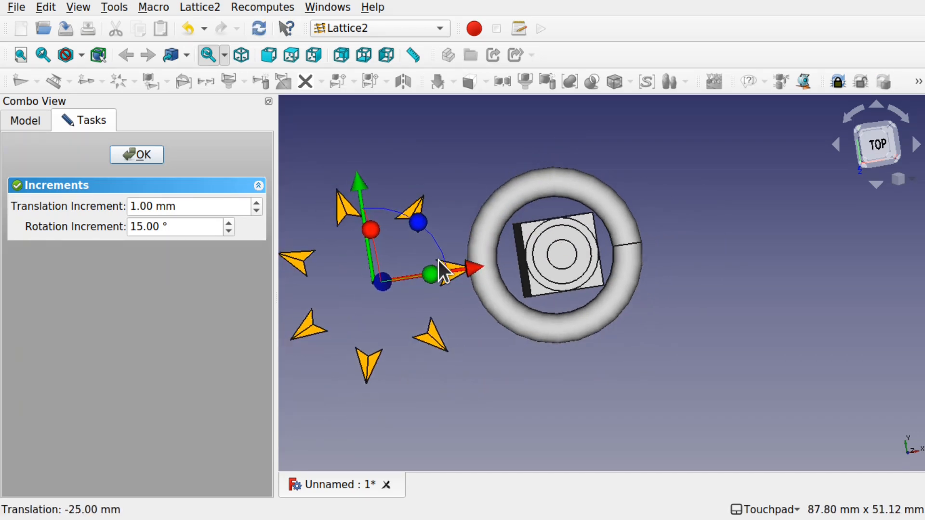
pyautogui.click(142, 159)
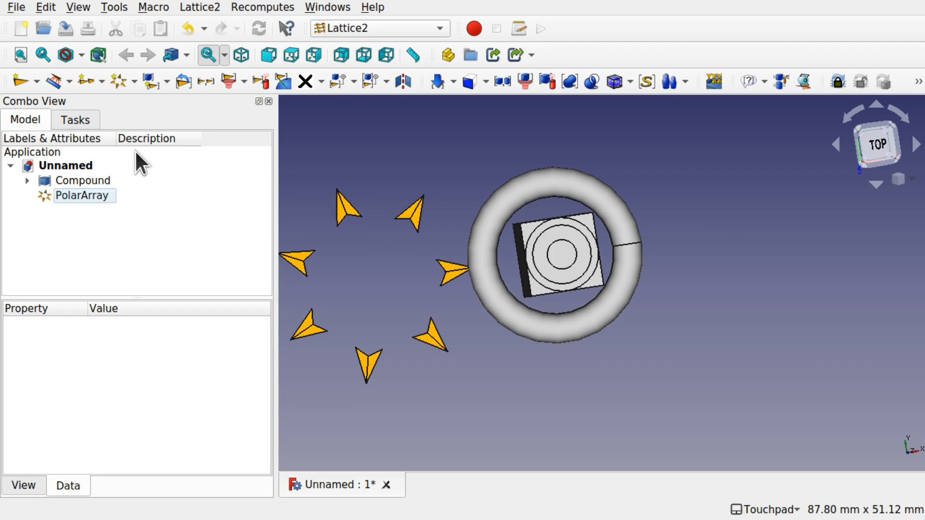
pyautogui.click(364, 168)
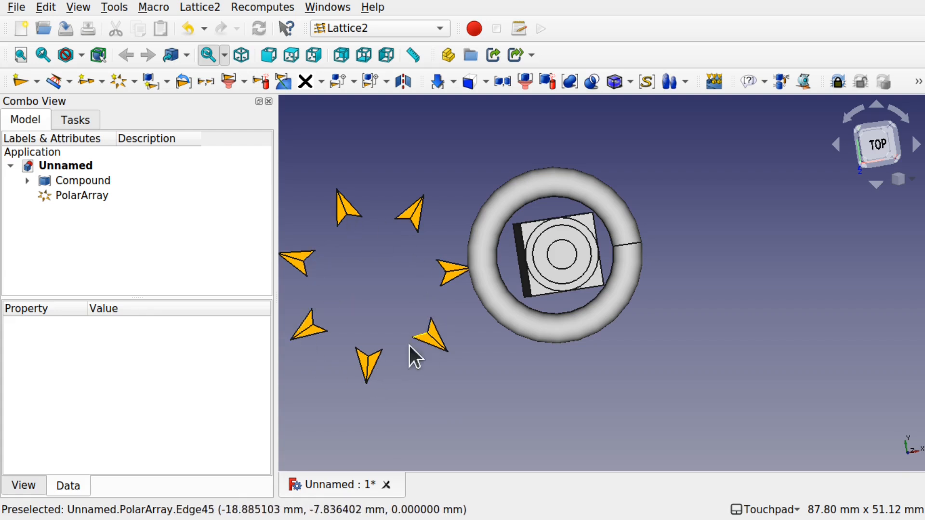
# Populate the polar array's placements with the compound's children, allowing the extra placement to be dropped.
pyautogui.click(81, 196)
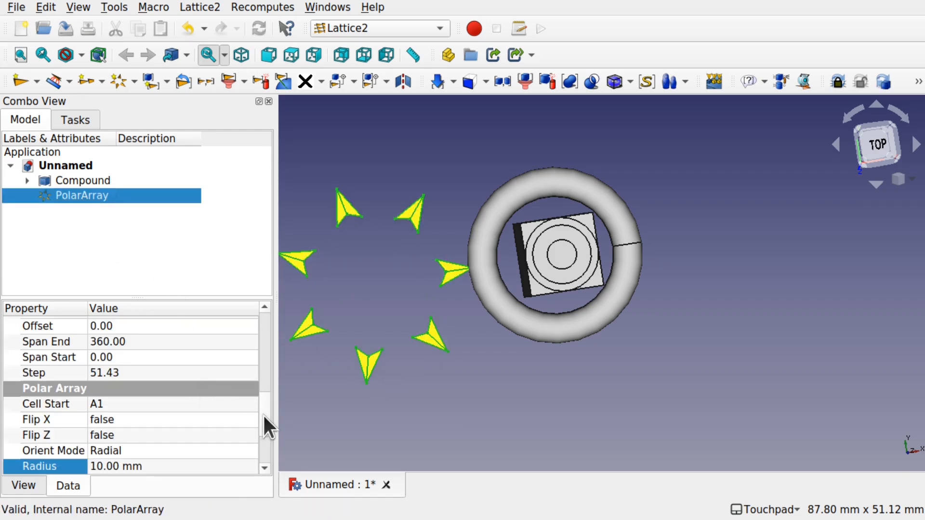
pyautogui.moveTo(263, 404); pyautogui.dragTo(269, 354)
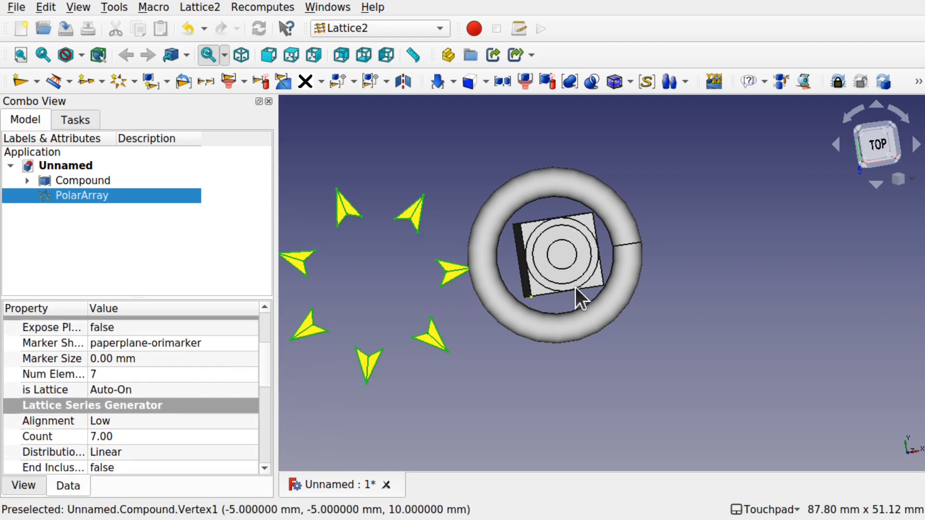
pyautogui.click(505, 369)
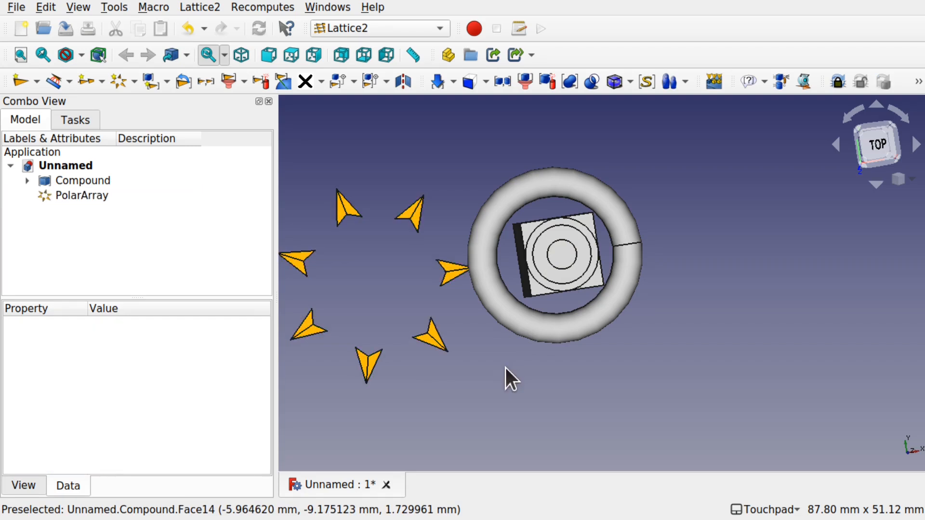
pyautogui.click(104, 182)
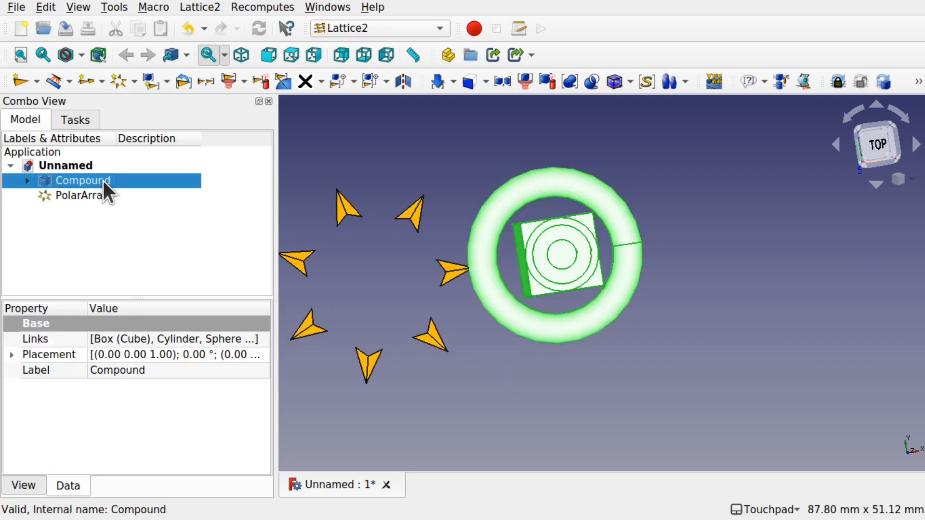
pyautogui.keyDown('ctrl'); pyautogui.click(86, 195); pyautogui.keyUp('ctrl')
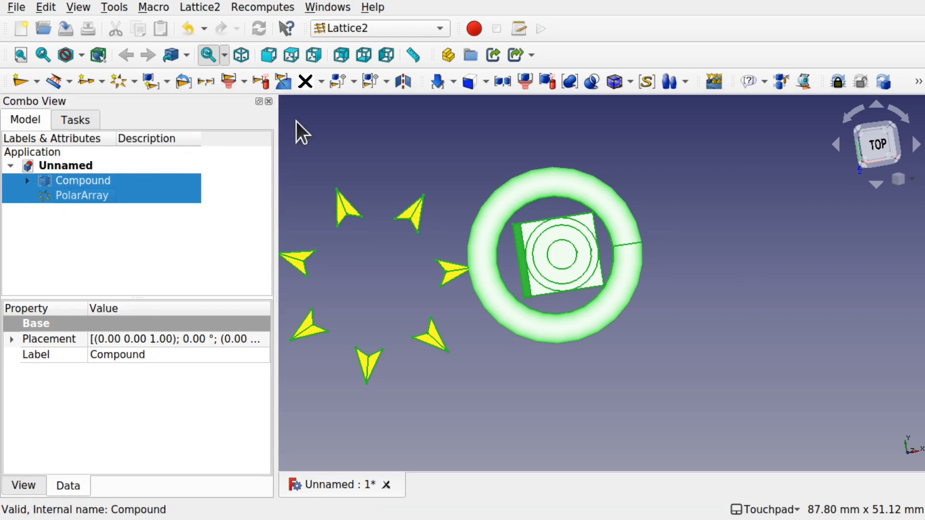
pyautogui.click(346, 111)
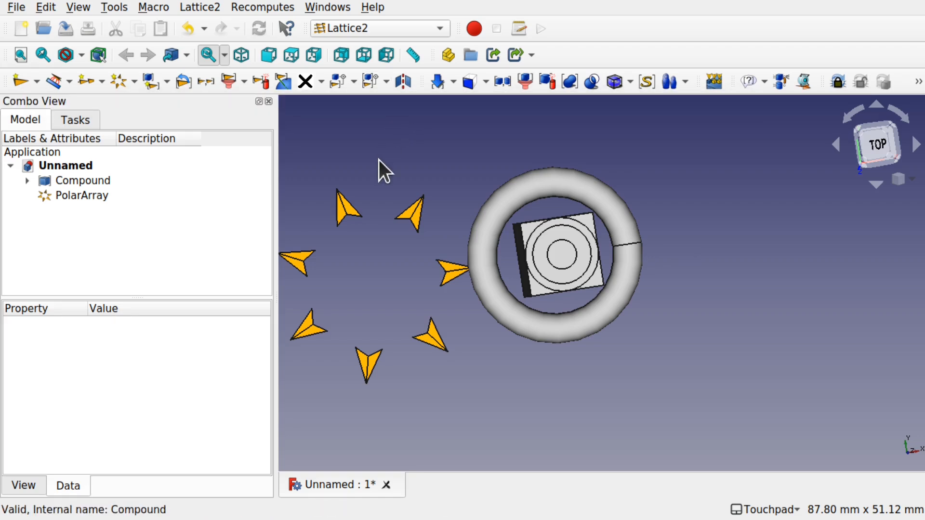
pyautogui.click(79, 185)
pyautogui.keyDown('ctrl'); pyautogui.click(82, 193); pyautogui.keyUp('ctrl')
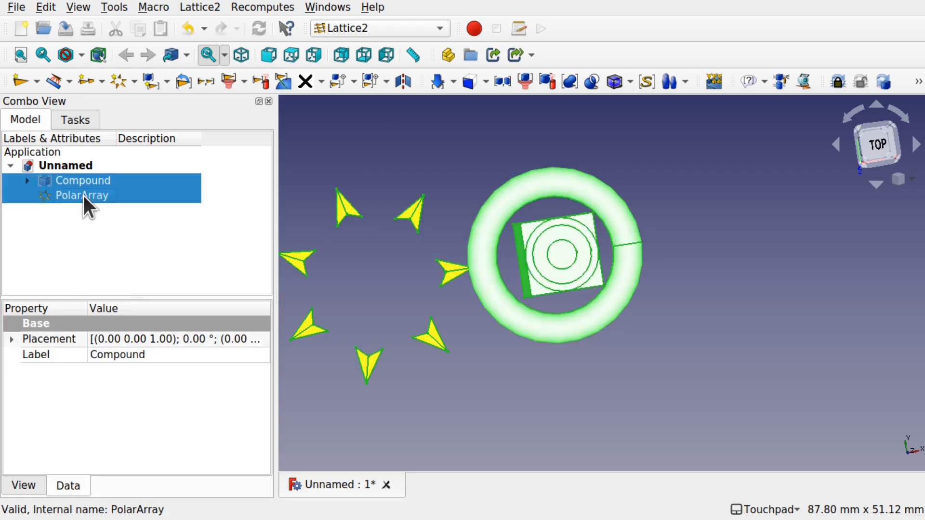
pyautogui.click(387, 83)
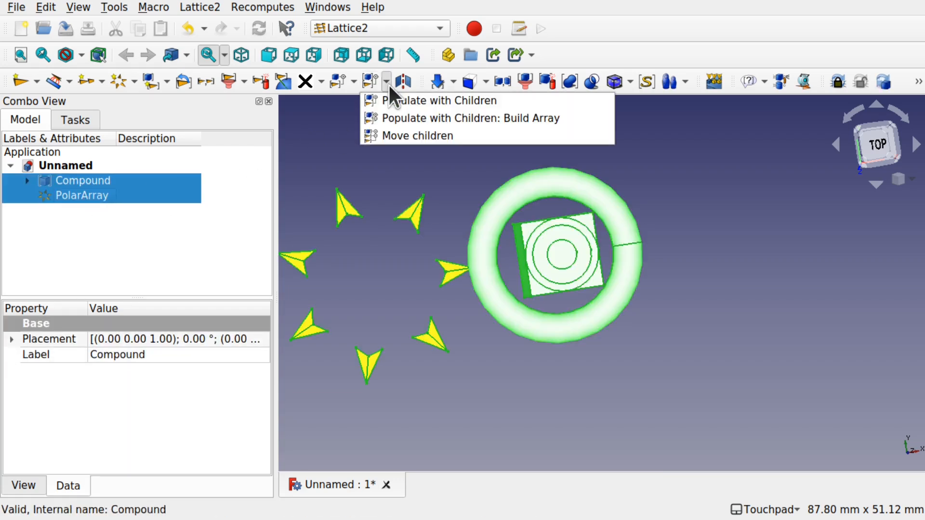
pyautogui.click(430, 102)
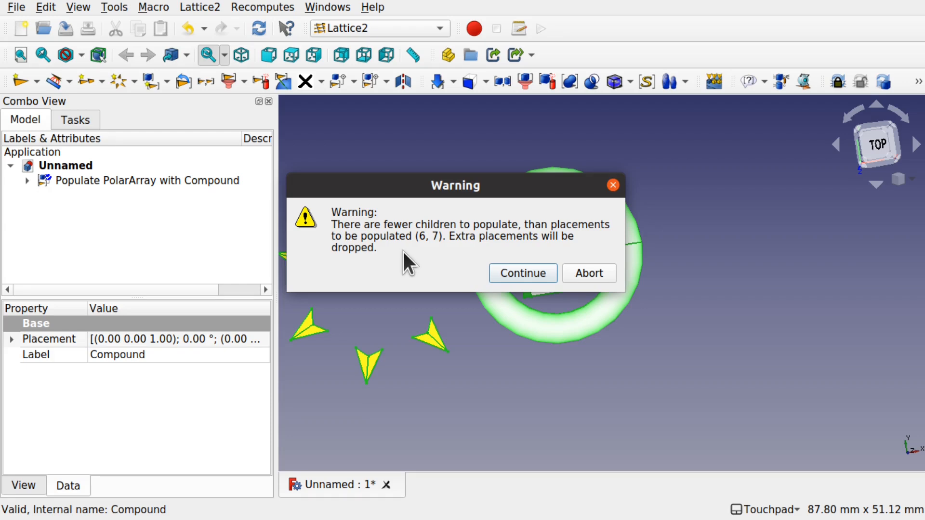
pyautogui.click(523, 274)
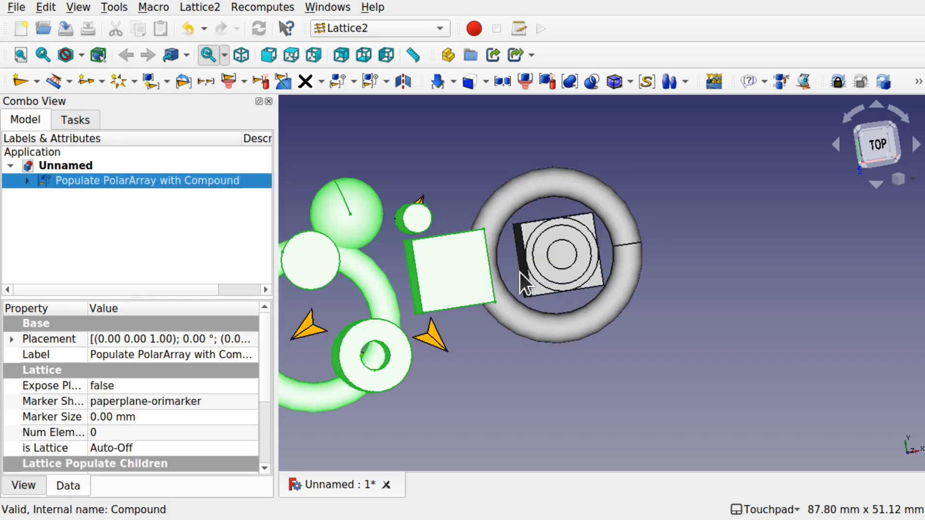
# Hide the source compound nested under the populated polar array so only the distributed shapes are shown.
pyautogui.click(519, 272)
pyautogui.keyDown('shift'); pyautogui.moveTo(519, 273); pyautogui.dragTo(651, 264, button='middle'); pyautogui.keyUp('shift')
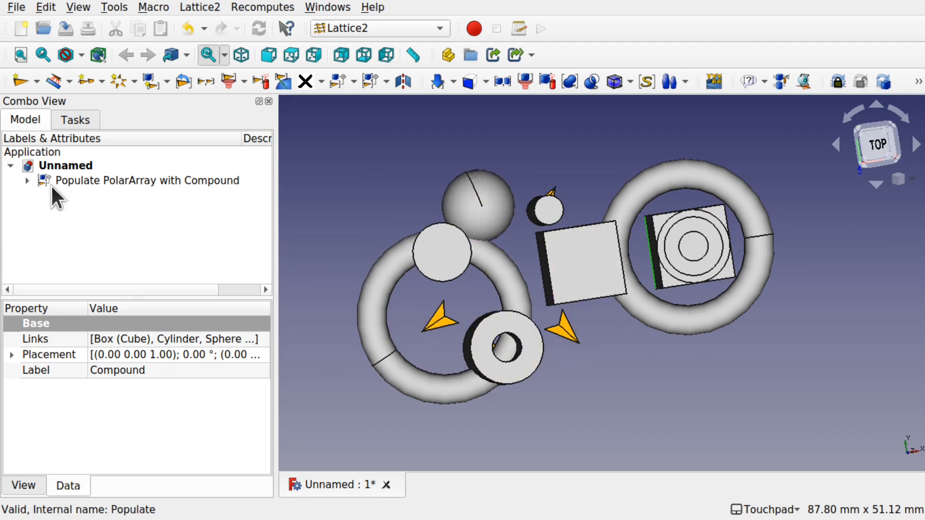
pyautogui.click(25, 180)
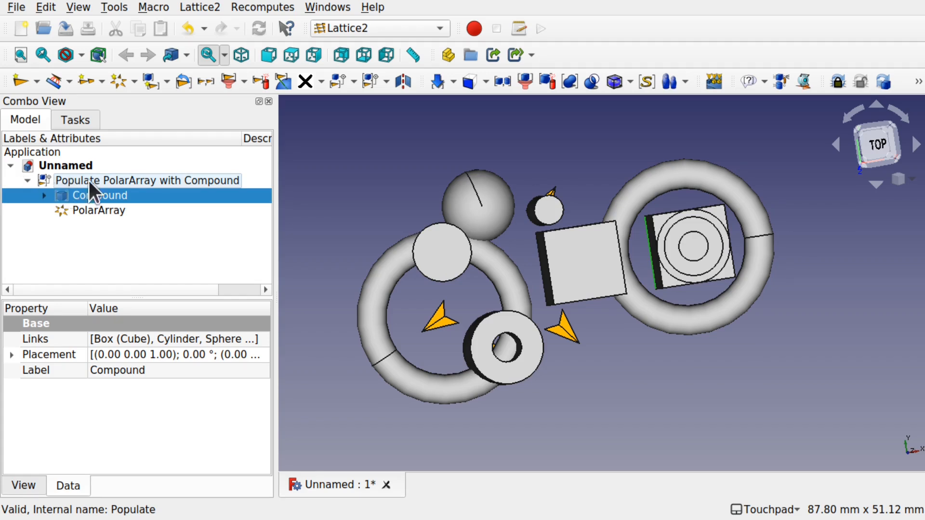
pyautogui.press('space')
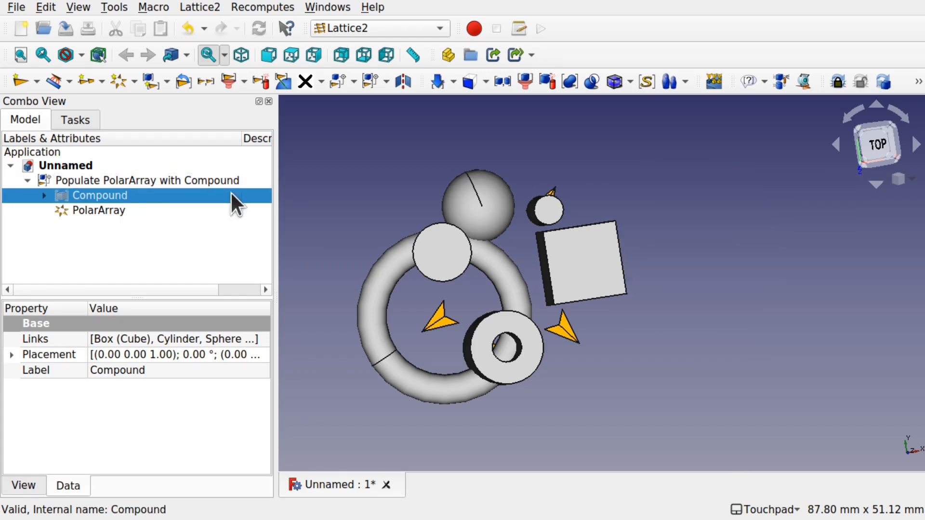
pyautogui.keyDown('shift'); pyautogui.moveTo(613, 336); pyautogui.dragTo(528, 281); pyautogui.keyUp('shift')
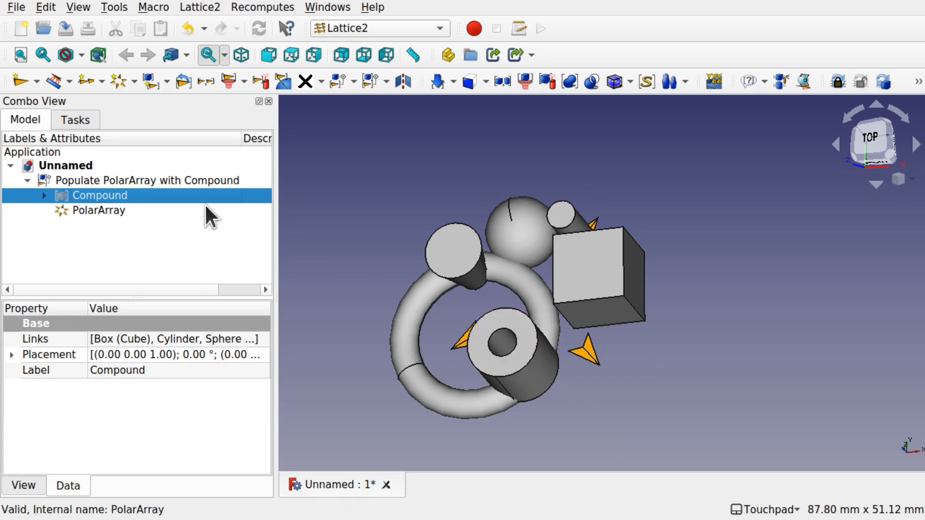
# Set the polar array's count to 6 so that each compound child gets its own placement.
pyautogui.click(107, 212)
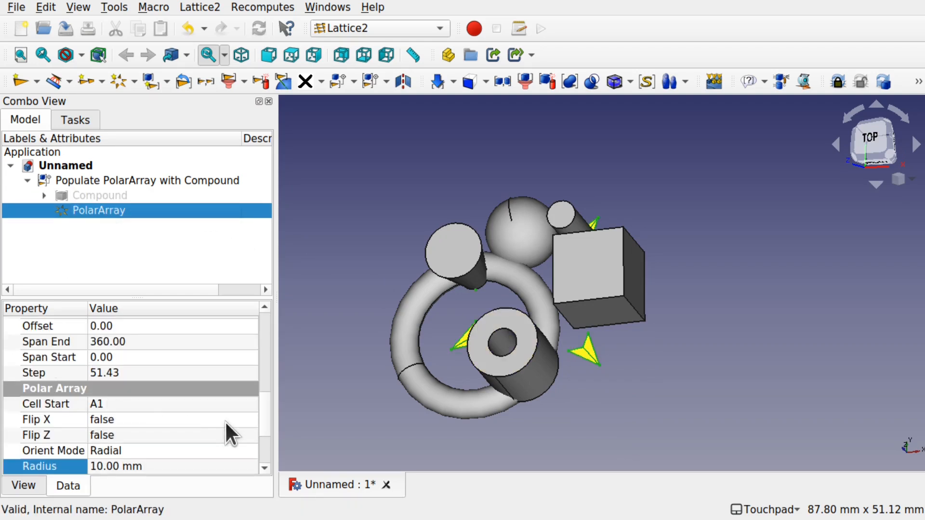
pyautogui.click(263, 466)
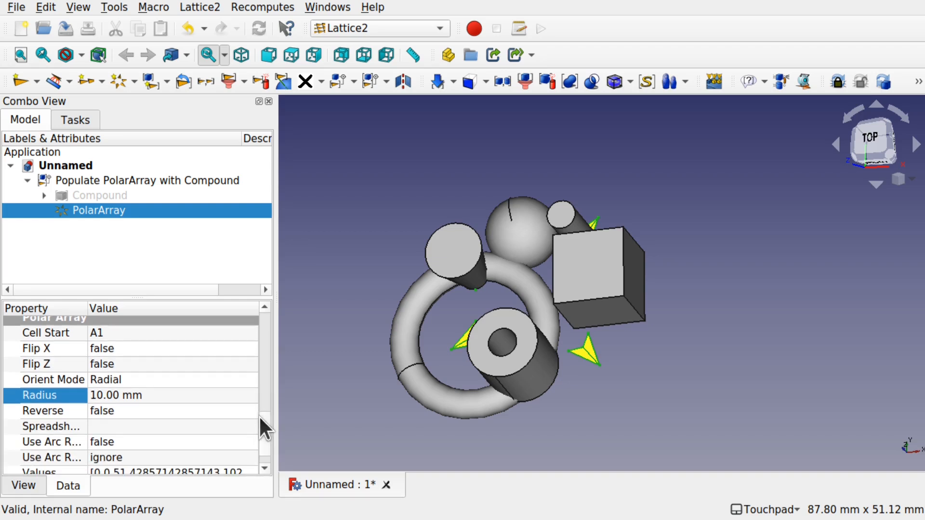
pyautogui.moveTo(262, 415); pyautogui.dragTo(263, 363)
pyautogui.click(135, 383)
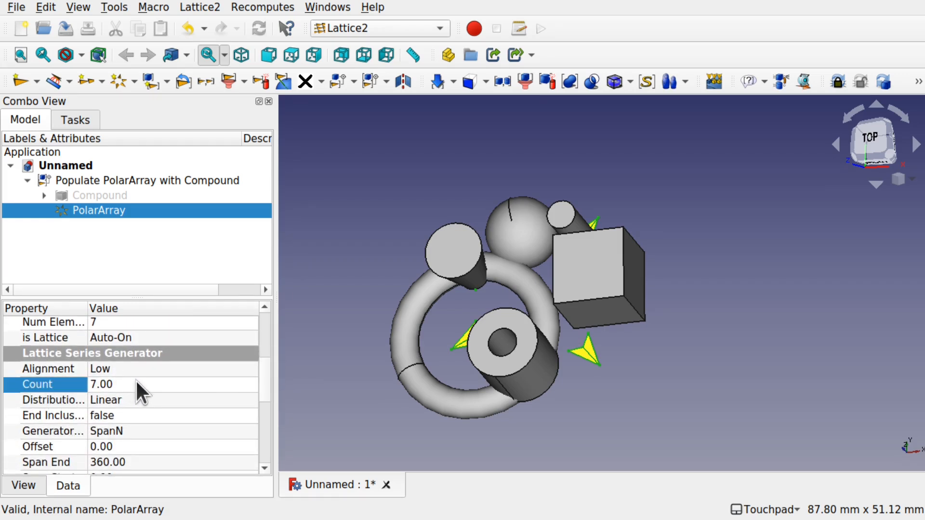
pyautogui.write('6')
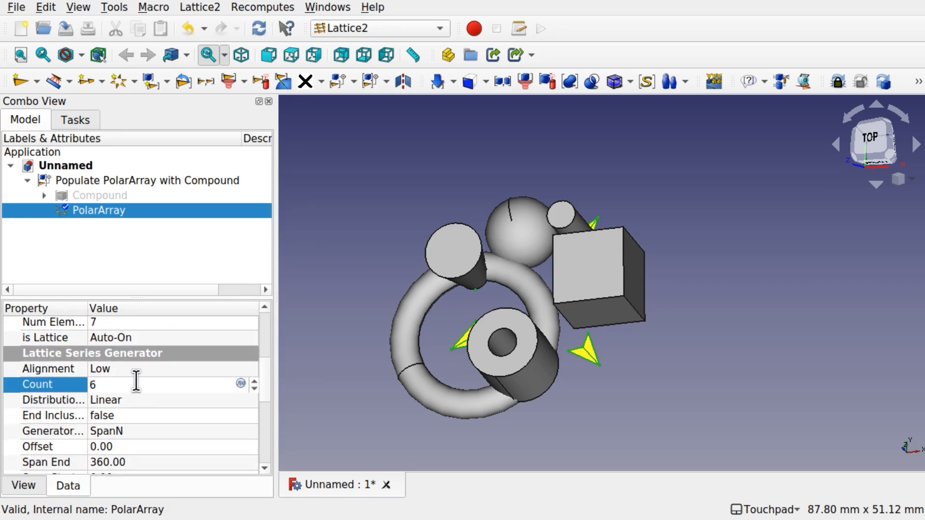
pyautogui.click(161, 415)
pyautogui.keyDown('alt'); pyautogui.moveTo(597, 349); pyautogui.dragTo(639, 366); pyautogui.keyUp('alt')
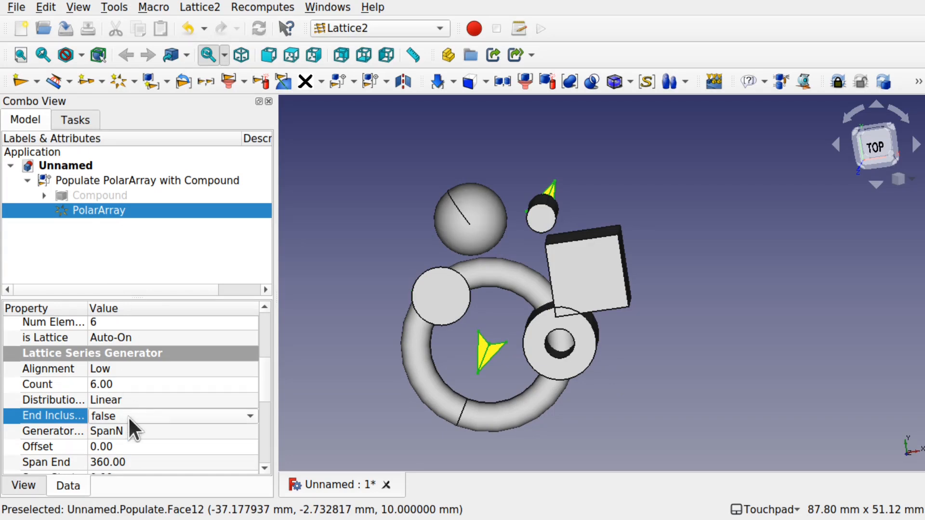
# Set the polar array's count to 5 to try having fewer placements than compound children.
pyautogui.click(138, 384)
pyautogui.write('5')
pyautogui.click(183, 449)
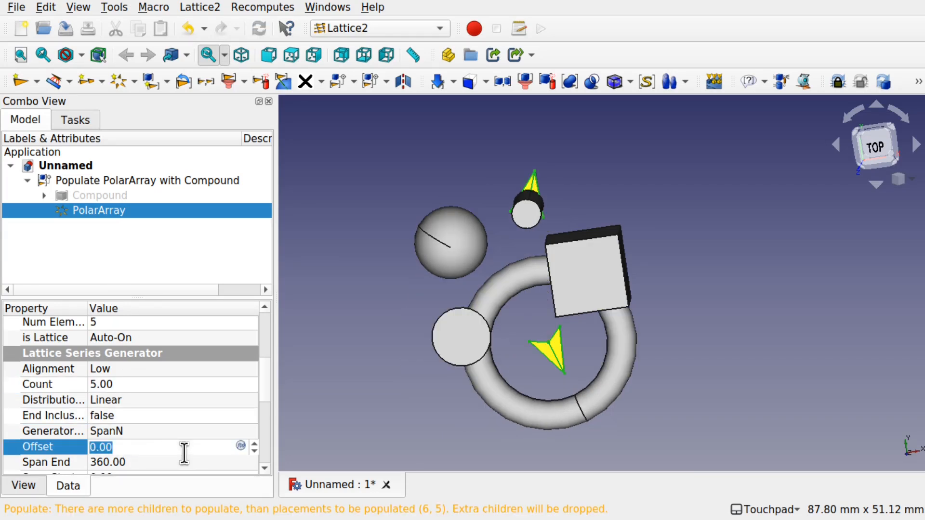
pyautogui.moveTo(514, 392)
pyautogui.keyDown('shift'); pyautogui.mouseDown()
pyautogui.moveTo(591, 328)
pyautogui.moveTo(523, 391)
pyautogui.mouseUp(); pyautogui.keyUp('shift')
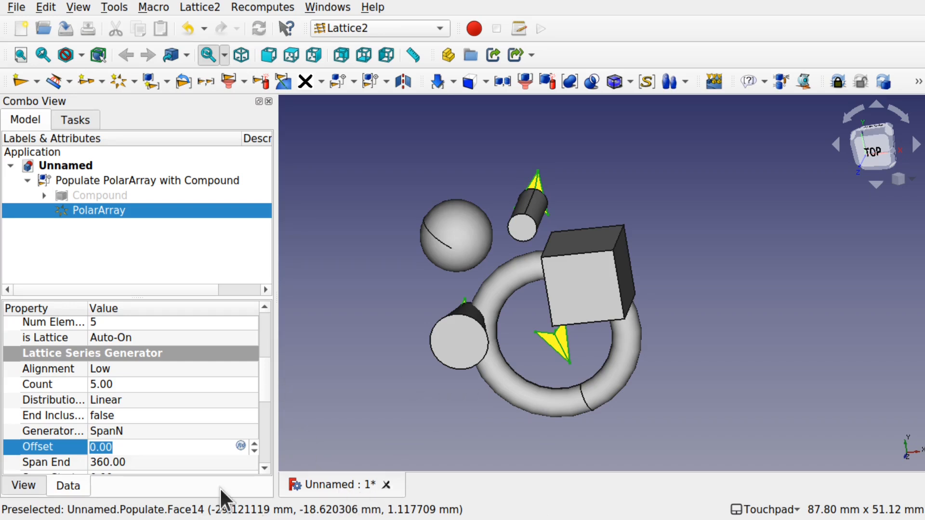
# Set the polar array's count back to 6 and view the populated shapes.
pyautogui.click(128, 385)
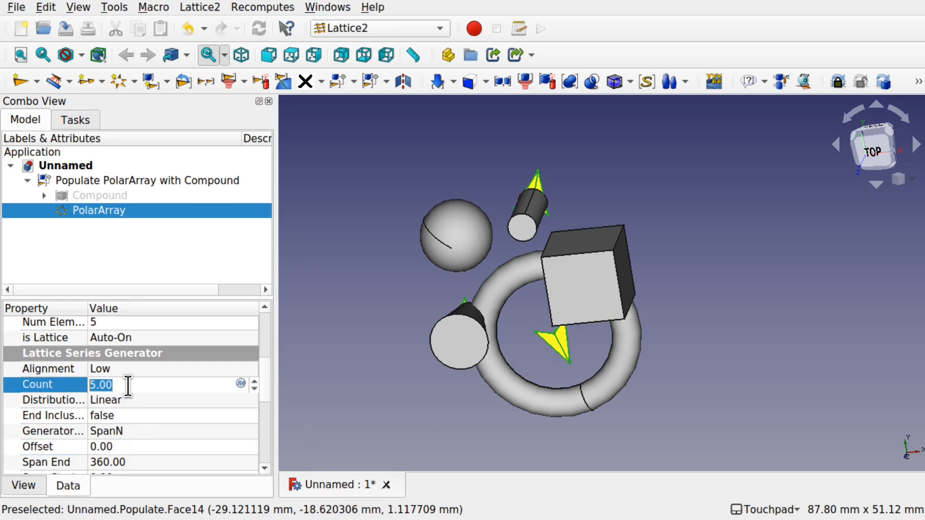
pyautogui.write('6')
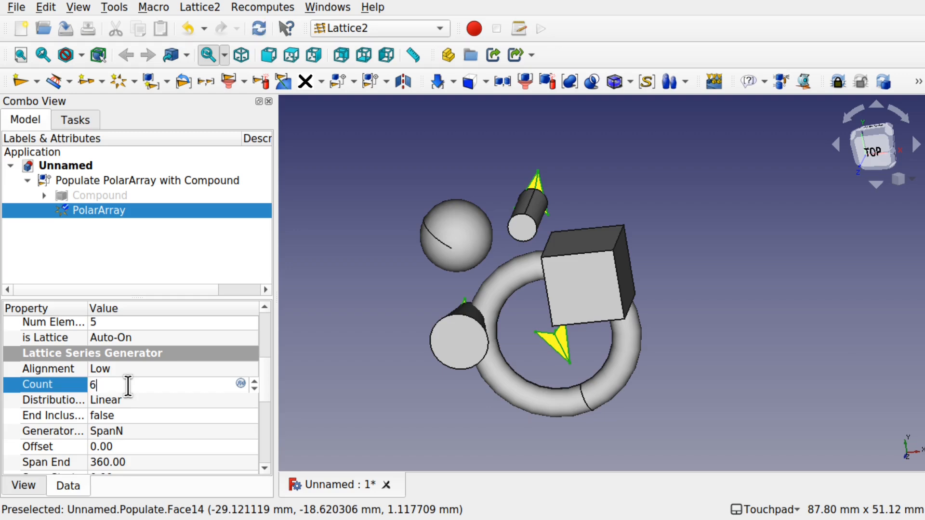
pyautogui.click(442, 342)
pyautogui.keyDown('shift'); pyautogui.moveTo(481, 337); pyautogui.dragTo(468, 366); pyautogui.keyUp('shift')
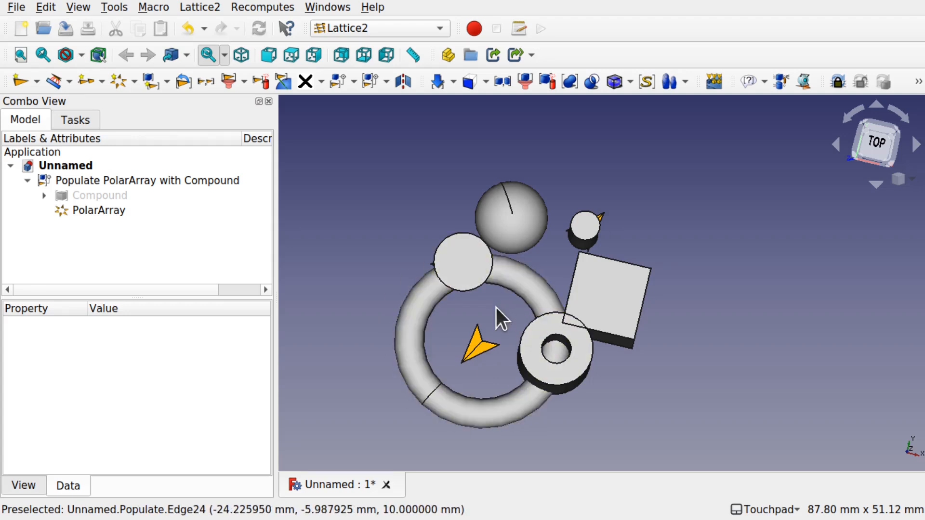
# Set Radius1 of the torus inside the compound to 5 mm.
pyautogui.click(44, 195)
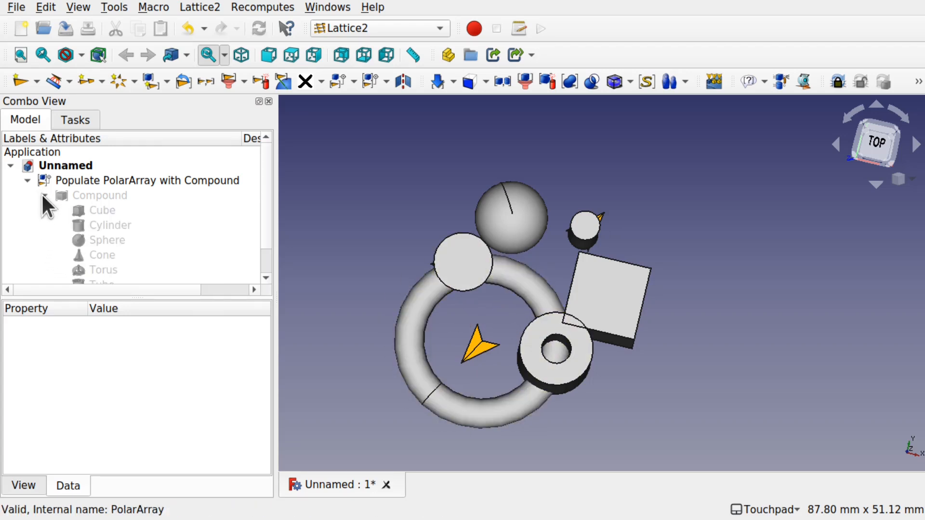
pyautogui.click(109, 272)
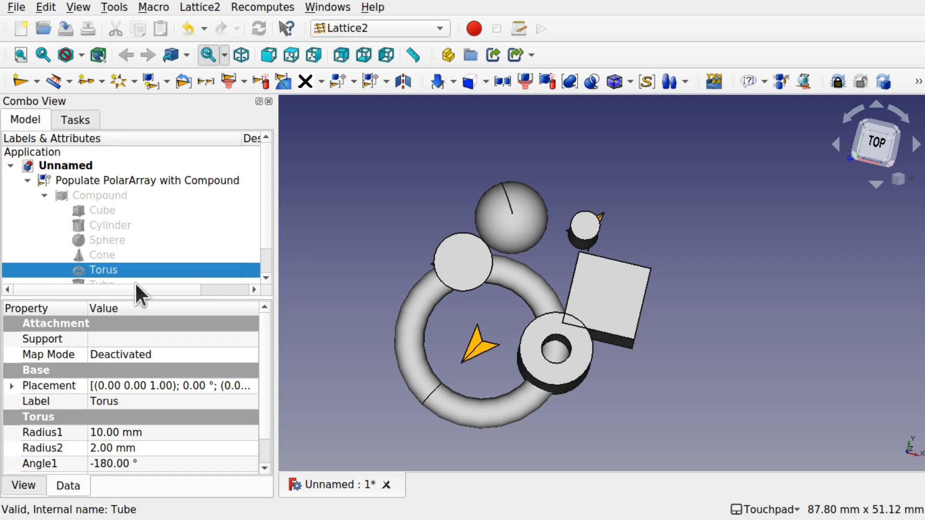
pyautogui.click(163, 432)
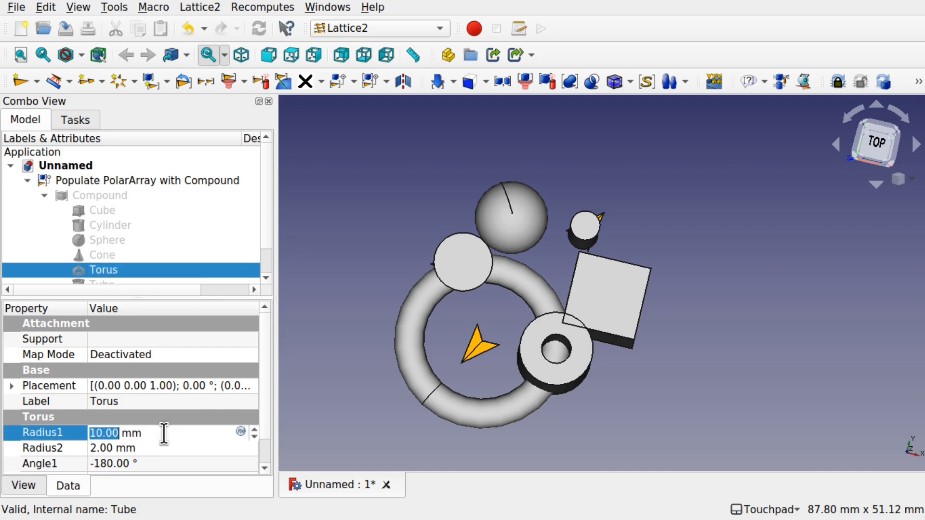
pyautogui.write('5')
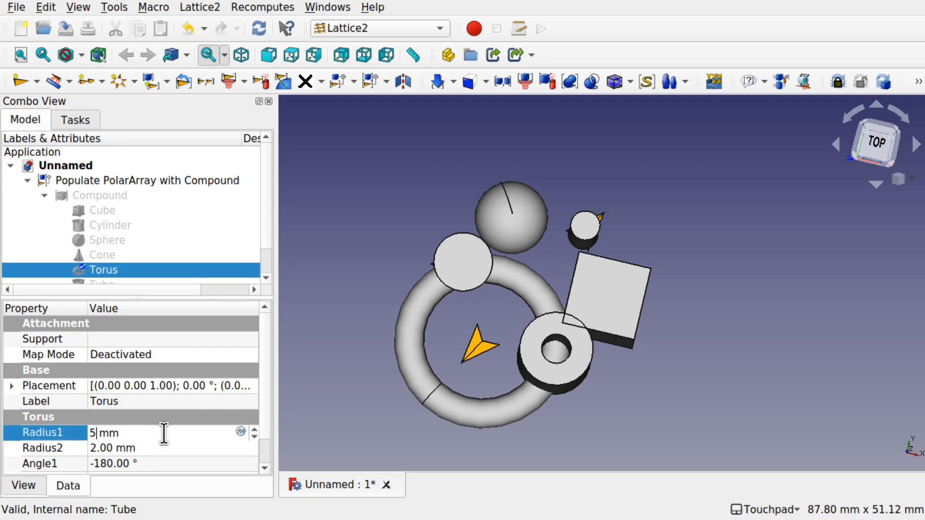
pyautogui.click(370, 404)
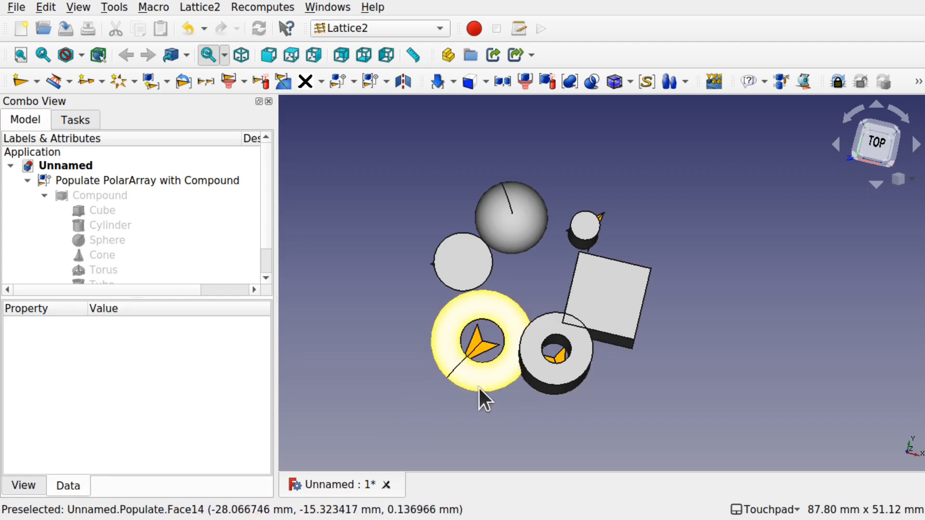
pyautogui.moveTo(523, 397); pyautogui.dragTo(512, 412, button='middle')
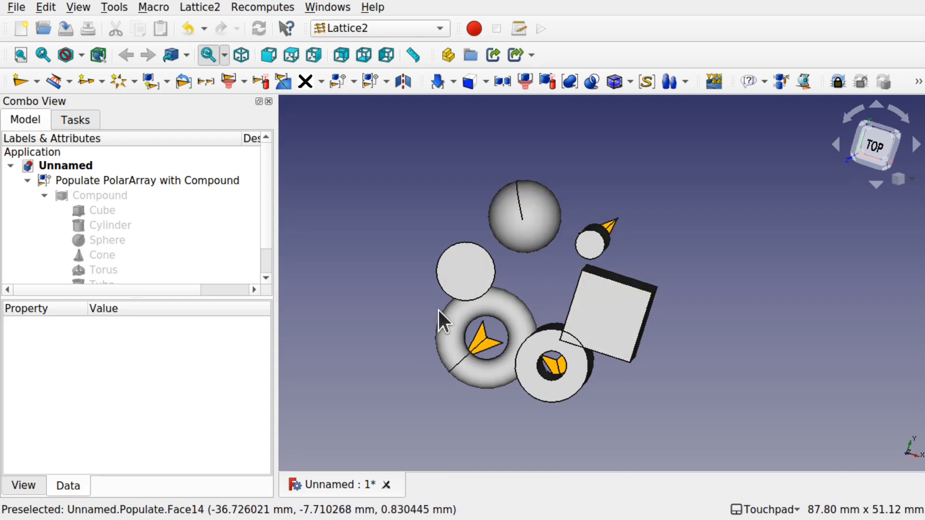
# Set the polar array's radius to 20 mm to spread the populated shapes apart.
pyautogui.click(44, 195)
pyautogui.click(90, 211)
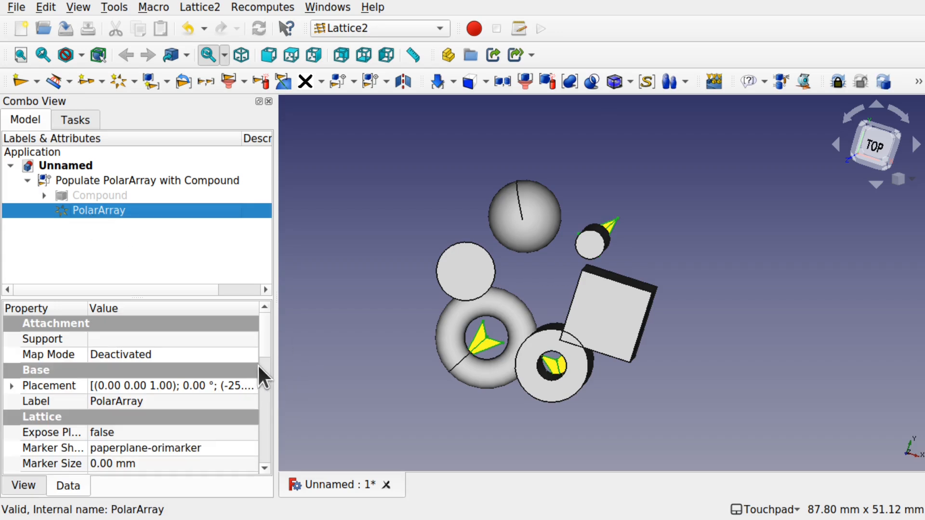
pyautogui.moveTo(263, 345); pyautogui.dragTo(264, 407)
pyautogui.scroll(-4, 264, 406)
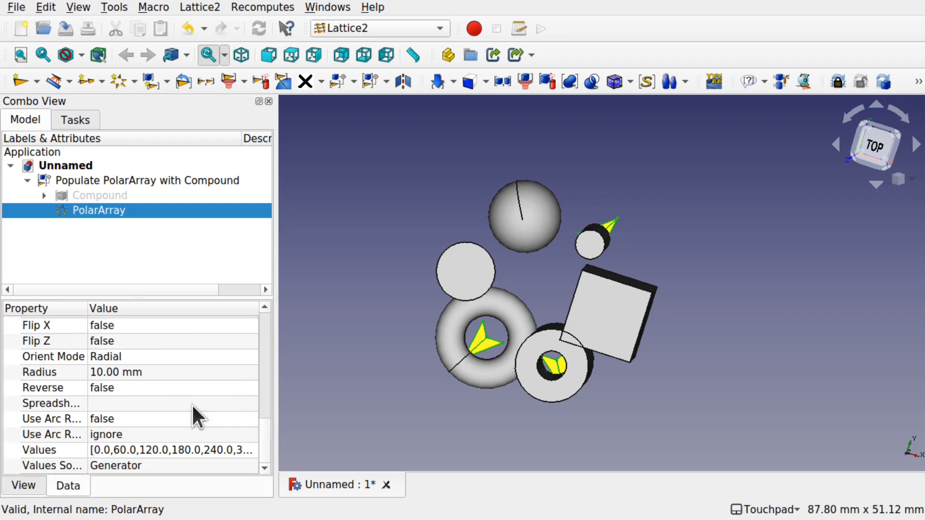
pyautogui.click(173, 372)
pyautogui.write('20')
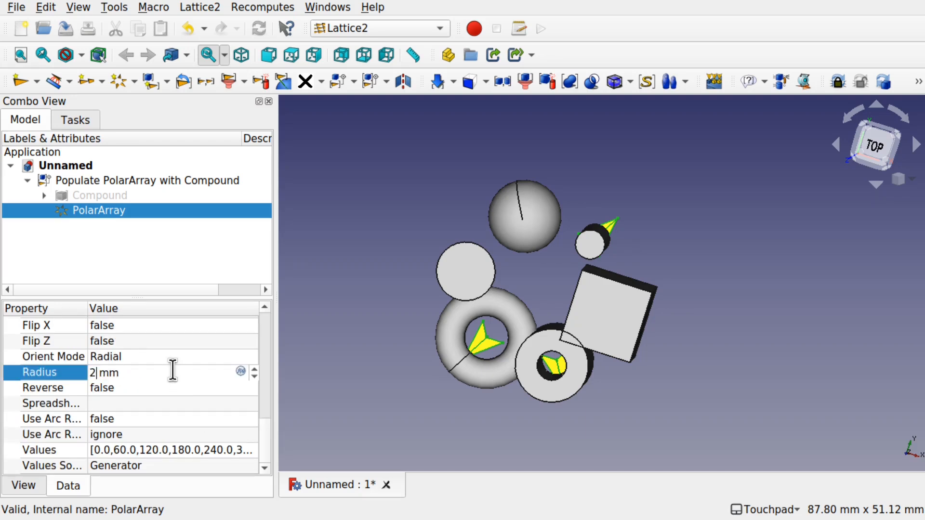
pyautogui.press('Return')
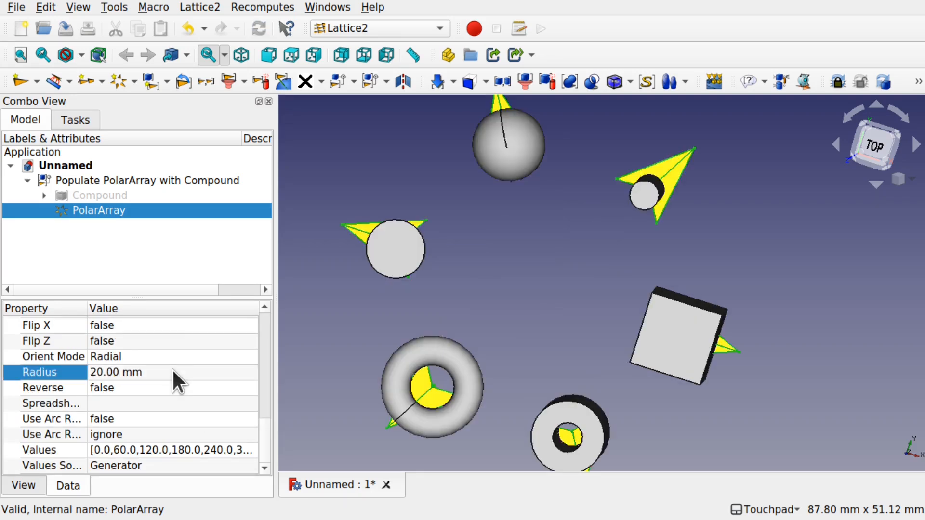
pyautogui.scroll(-4, 565, 294)
pyautogui.keyDown('alt'); pyautogui.moveTo(564, 295); pyautogui.dragTo(568, 314); pyautogui.keyUp('alt')
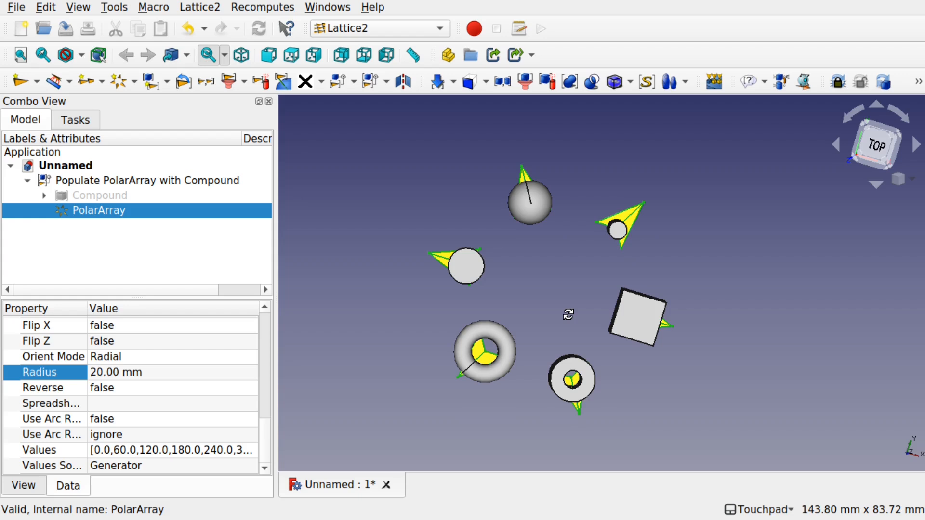
pyautogui.keyDown('alt'); pyautogui.moveTo(568, 314); pyautogui.dragTo(565, 315); pyautogui.keyUp('alt')
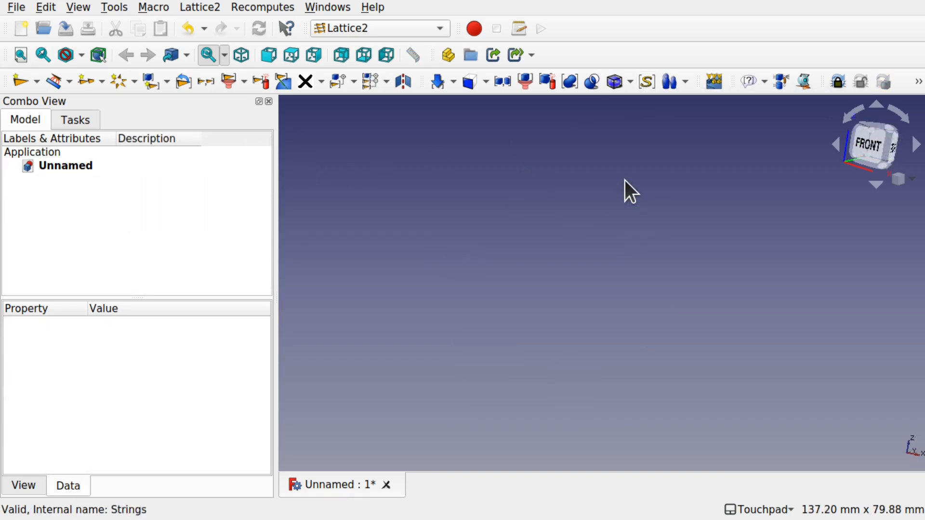
# Create a Lattice2 shape string object in the empty document and set its text size to 10 mm.
pyautogui.click(644, 86)
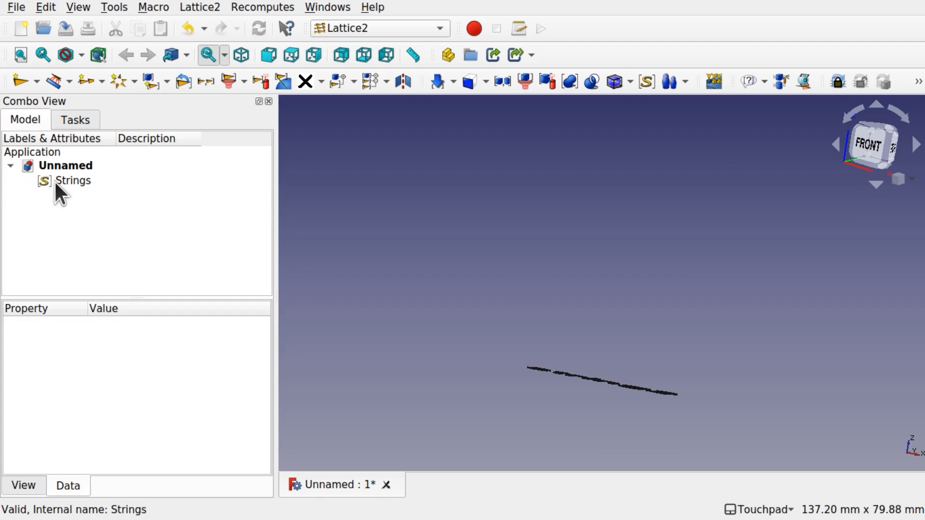
pyautogui.click(54, 182)
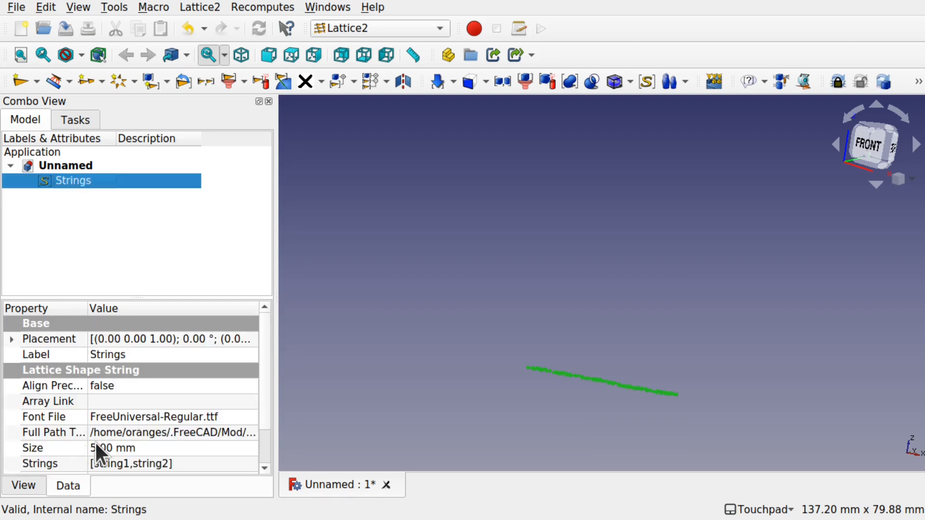
pyautogui.click(164, 449)
pyautogui.write('10')
pyautogui.click(467, 385)
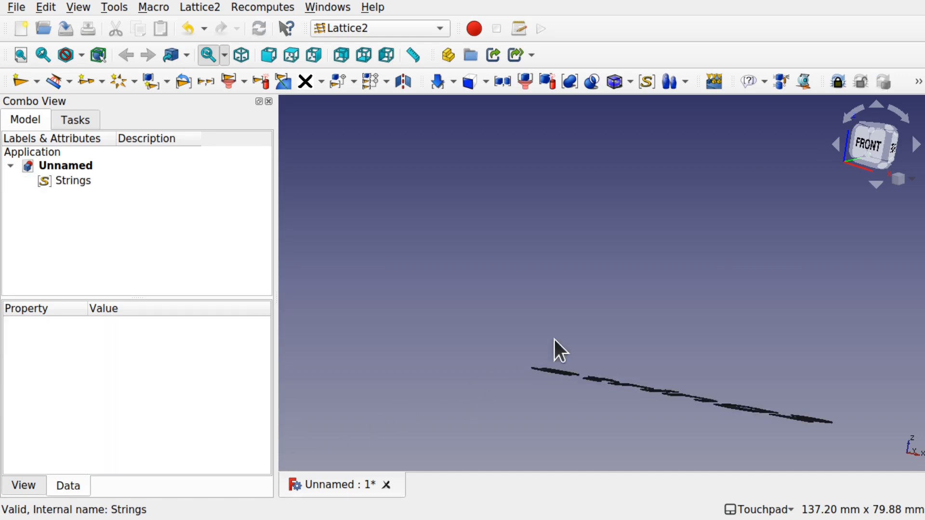
pyautogui.keyDown('alt'); pyautogui.moveTo(672, 268); pyautogui.dragTo(611, 219); pyautogui.keyUp('alt')
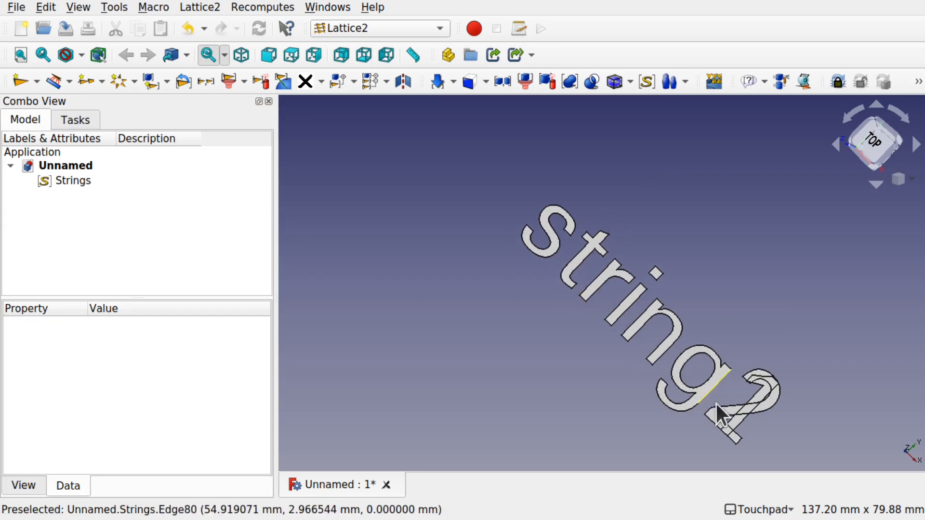
# Replace the shape string's entries with the single letters M, A, N, G, O, J, E, L, L, Y, one per line.
pyautogui.click(79, 182)
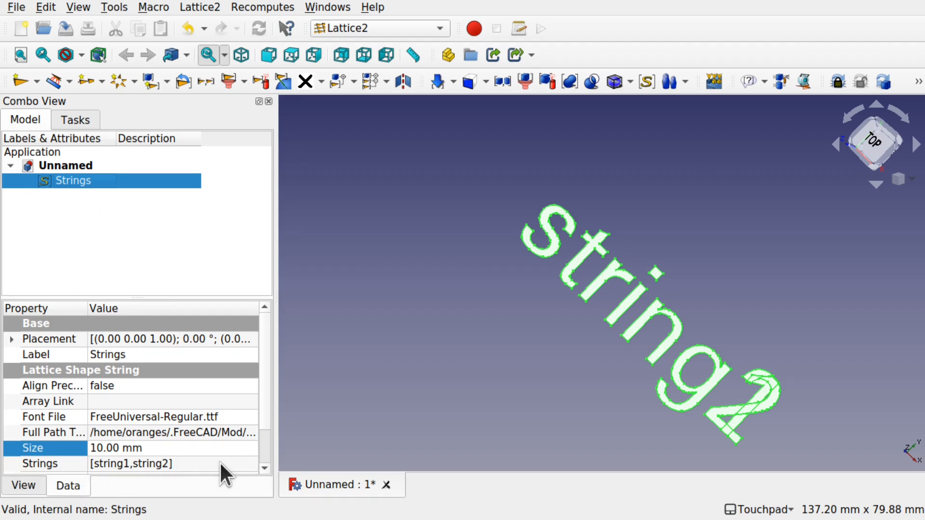
pyautogui.click(252, 463)
pyautogui.click(250, 464)
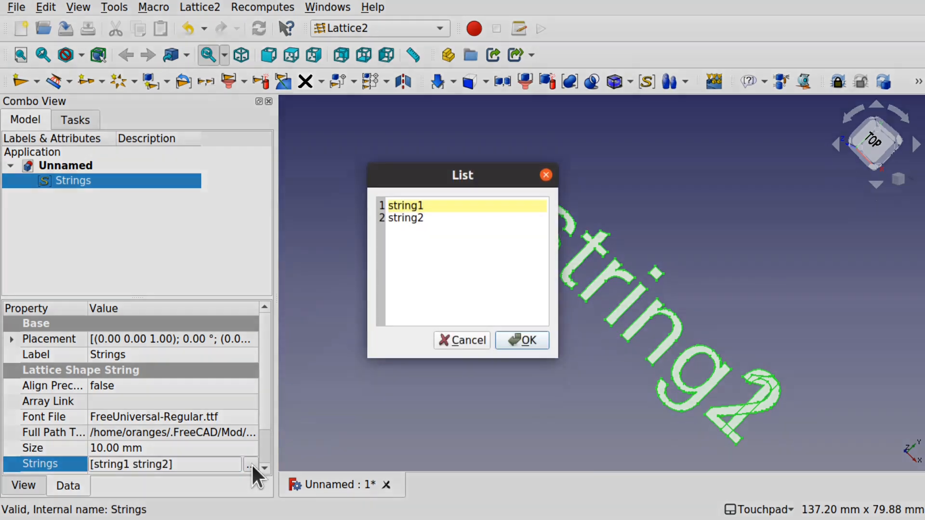
pyautogui.moveTo(437, 216); pyautogui.dragTo(365, 200)
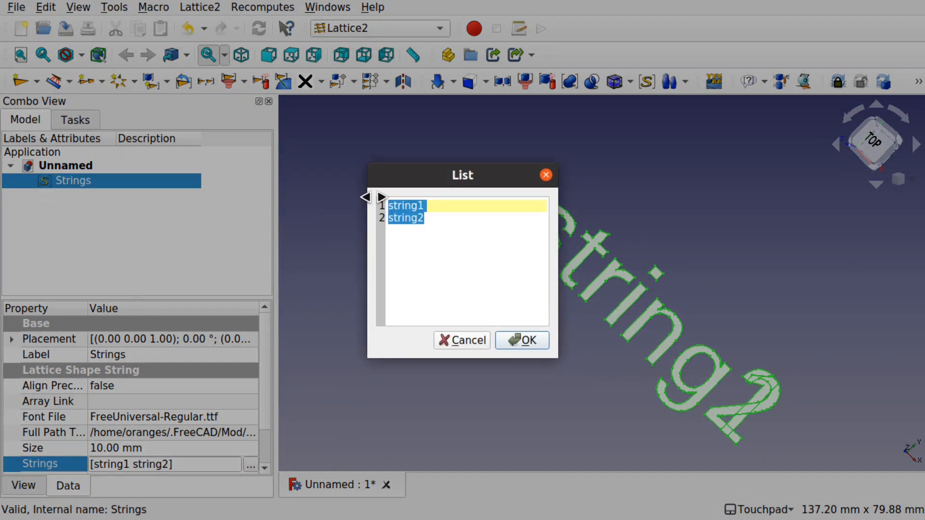
pyautogui.write('c')
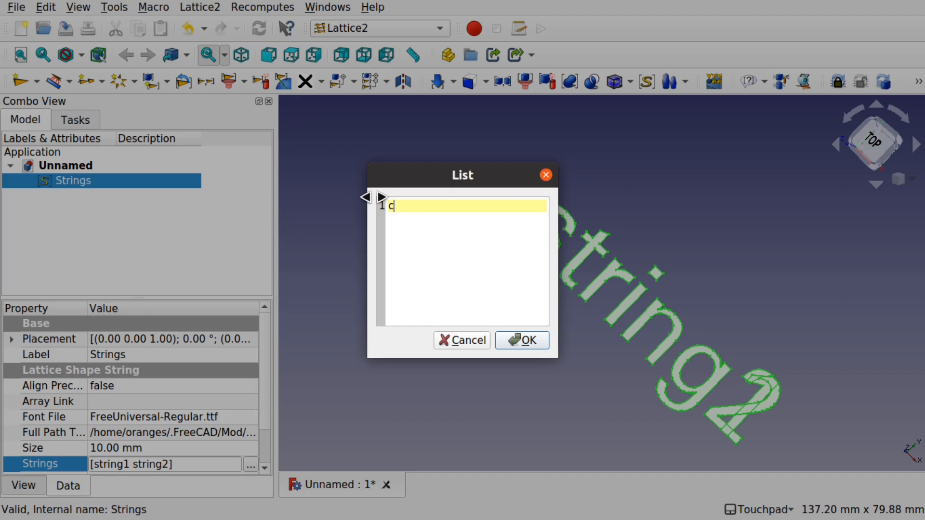
pyautogui.press('BackSpace')
pyautogui.write('M')
pyautogui.press('Return')
pyautogui.write('A')
pyautogui.press('Return')
pyautogui.write('N')
pyautogui.press('Return')
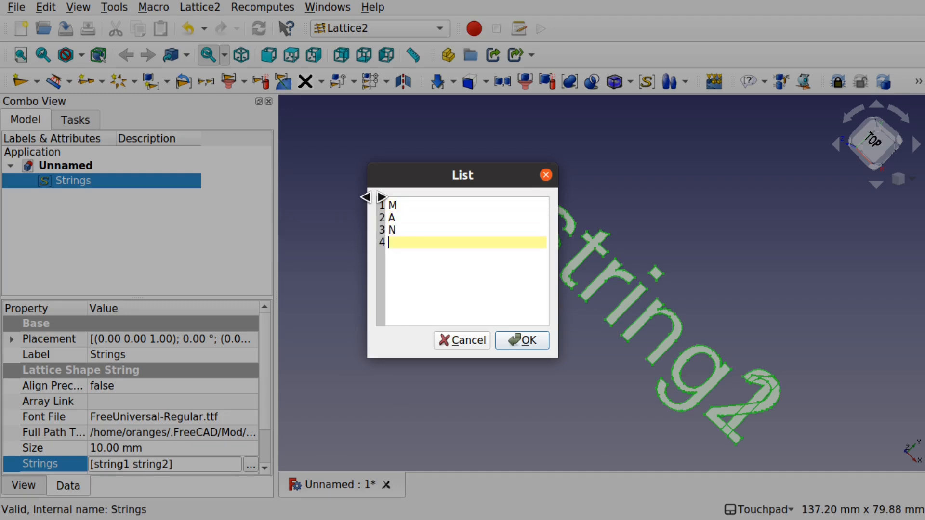
pyautogui.write('G')
pyautogui.press('Return')
pyautogui.write('O')
pyautogui.press('Return')
pyautogui.write('J')
pyautogui.press('Return')
pyautogui.write('E')
pyautogui.press('Return')
pyautogui.write('L')
pyautogui.press('Return')
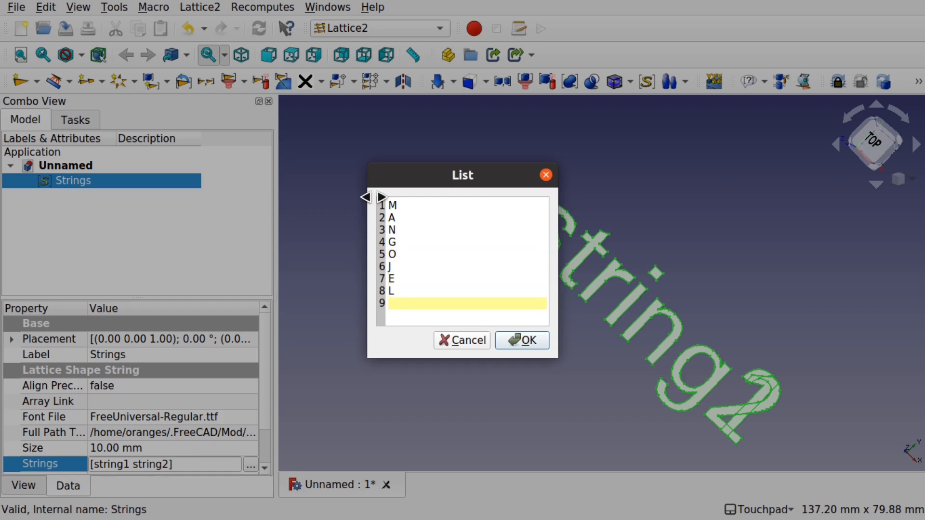
pyautogui.write('L')
pyautogui.press('Return')
pyautogui.write('Y')
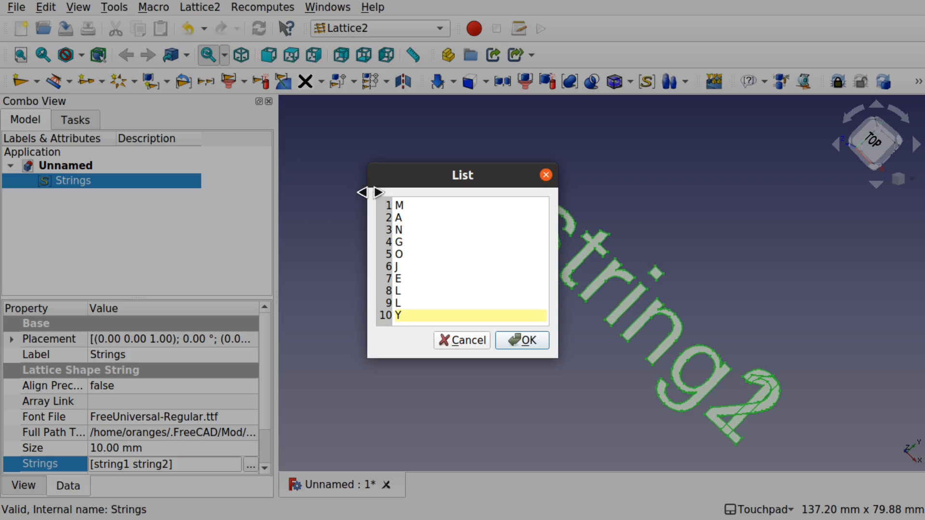
pyautogui.click(513, 336)
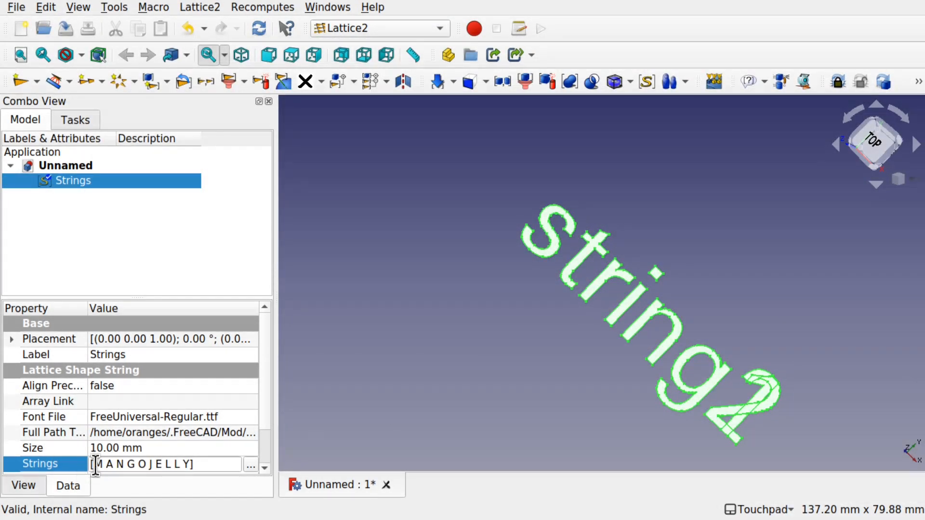
pyautogui.click(346, 408)
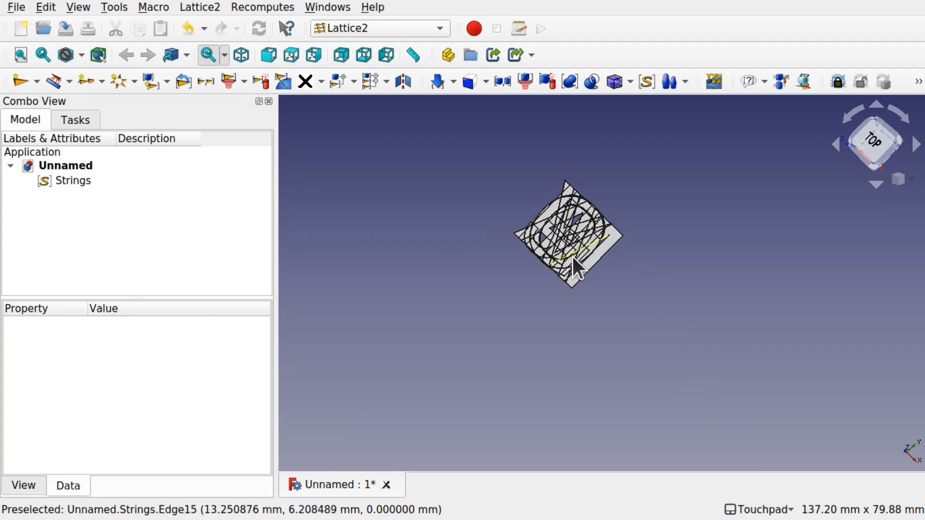
# Switch to the Part workbench and extrude the shape string's overlapping letters by 10 mm along their normal.
pyautogui.keyDown('shift'); pyautogui.moveTo(513, 293); pyautogui.dragTo(579, 289); pyautogui.keyUp('shift')
pyautogui.click(65, 180)
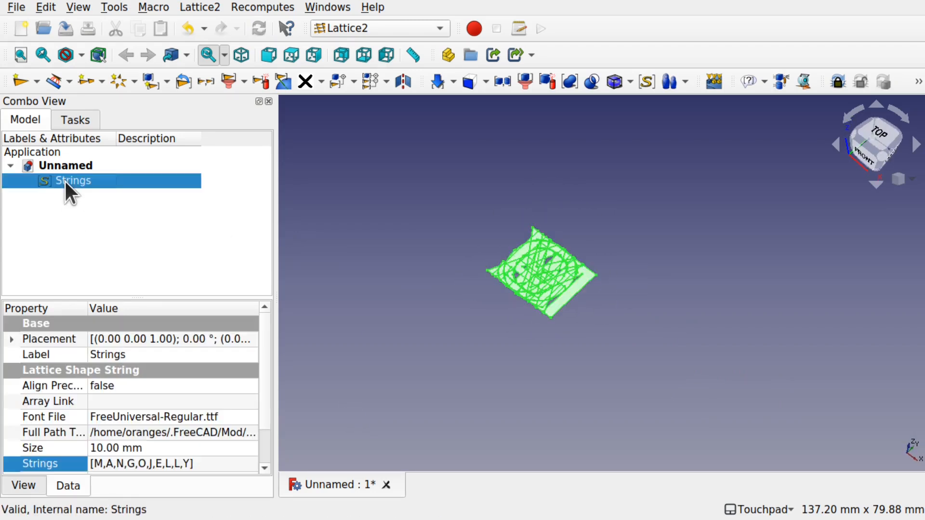
pyautogui.click(364, 24)
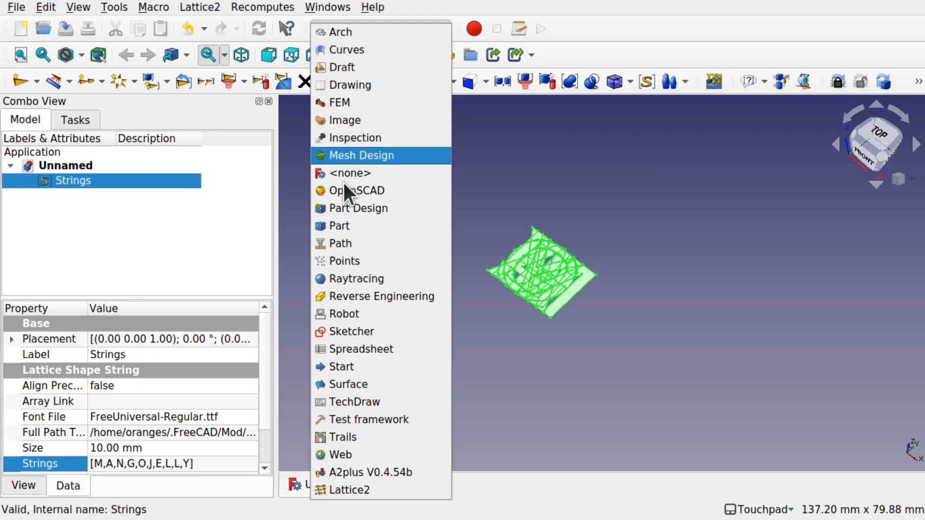
pyautogui.click(362, 225)
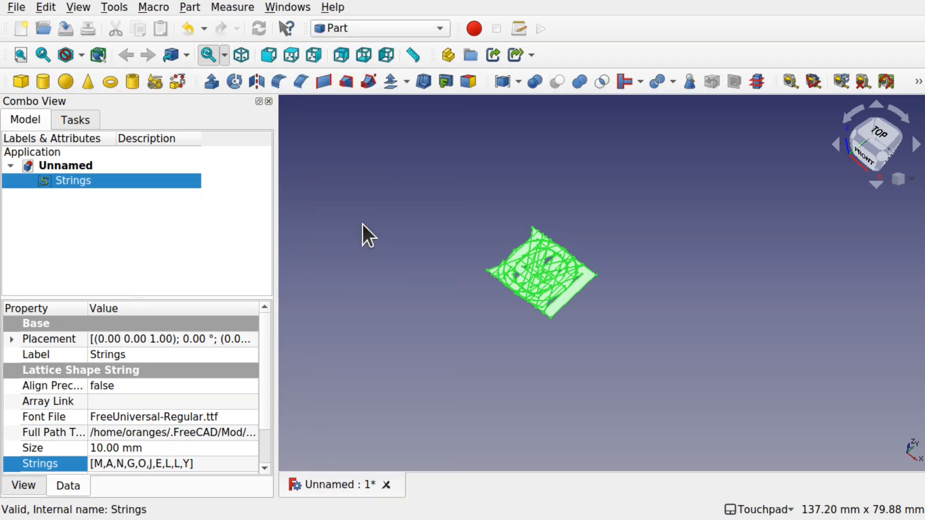
pyautogui.click(208, 81)
pyautogui.click(192, 155)
pyautogui.keyDown('alt'); pyautogui.moveTo(585, 241); pyautogui.dragTo(588, 299); pyautogui.keyUp('alt')
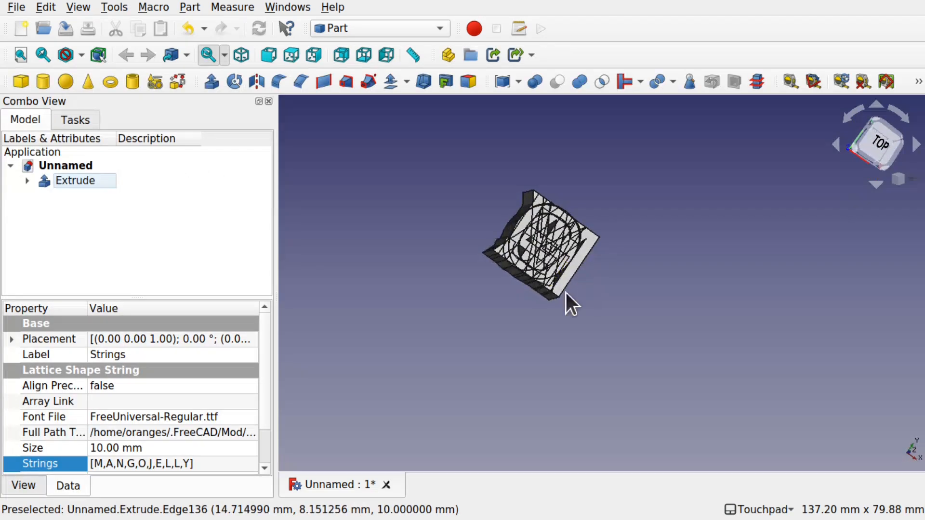
# Explode the extruded letters compound into separate objects and list them in the model tree.
pyautogui.click(22, 181)
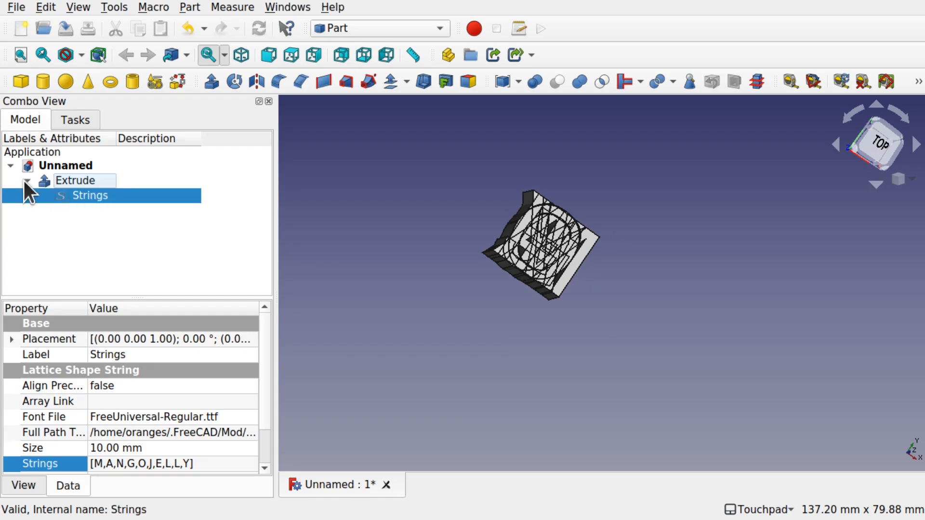
pyautogui.click(27, 181)
pyautogui.keyDown('alt'); pyautogui.moveTo(532, 252); pyautogui.dragTo(509, 249); pyautogui.keyUp('alt')
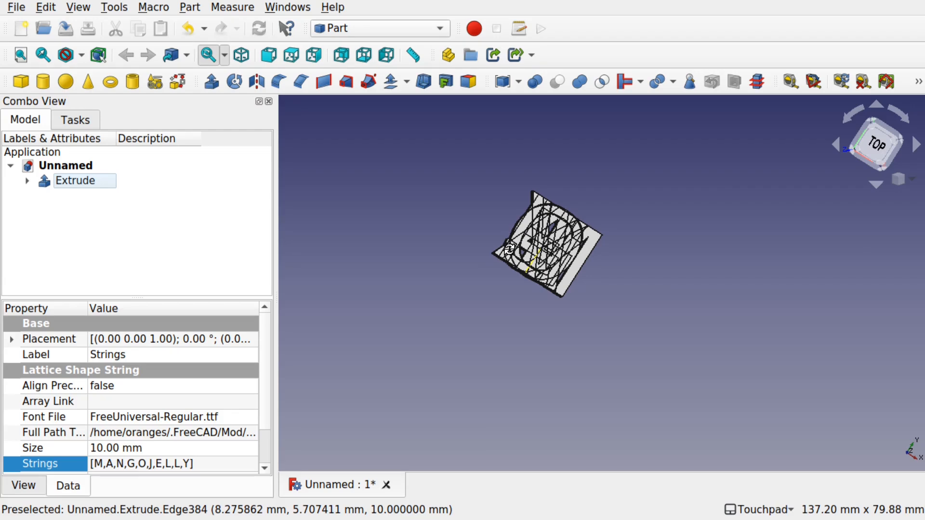
pyautogui.click(50, 180)
pyautogui.click(195, 8)
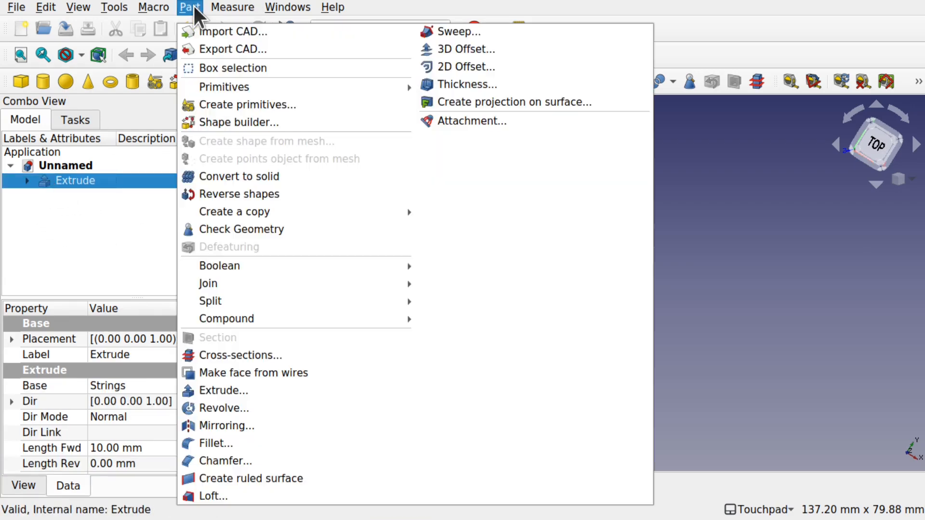
pyautogui.moveTo(322, 316)
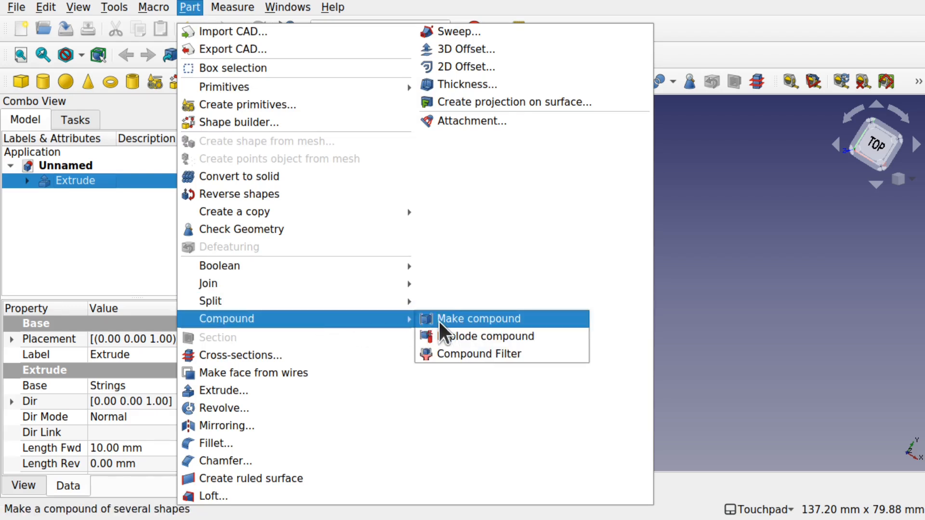
pyautogui.click(456, 337)
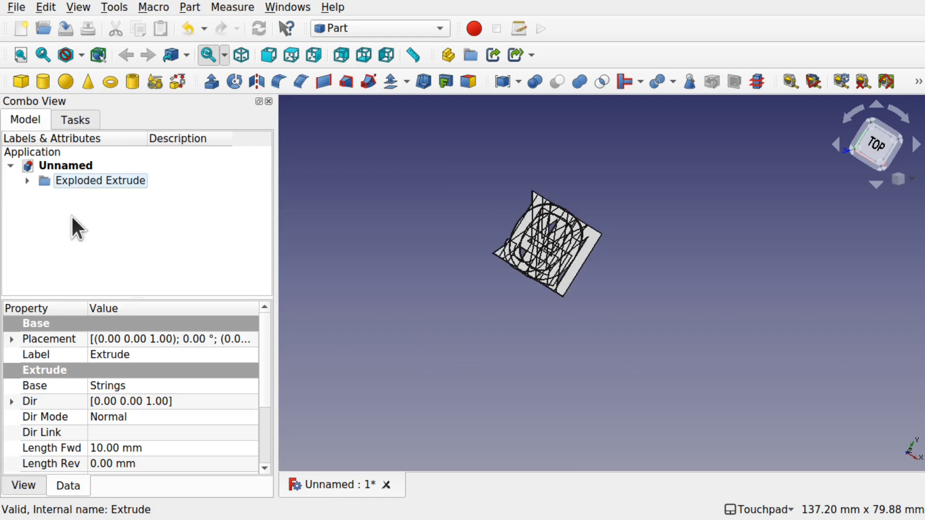
pyautogui.click(28, 181)
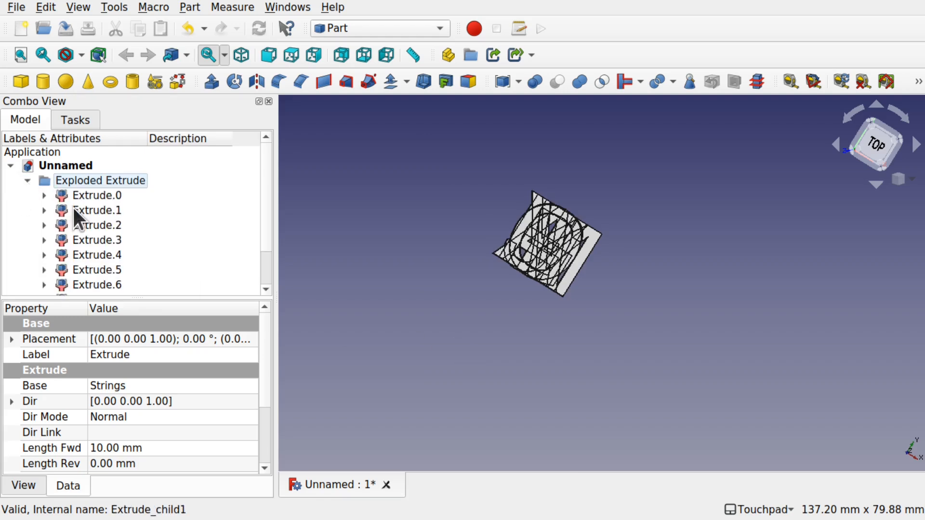
# Identify the separate letter objects and move the letter A about 25.6 mm along the X axis with Transform.
pyautogui.click(105, 198)
pyautogui.click(103, 210)
pyautogui.click(102, 225)
pyautogui.click(99, 239)
pyautogui.click(98, 269)
pyautogui.click(99, 211)
pyautogui.rightClick(99, 212)
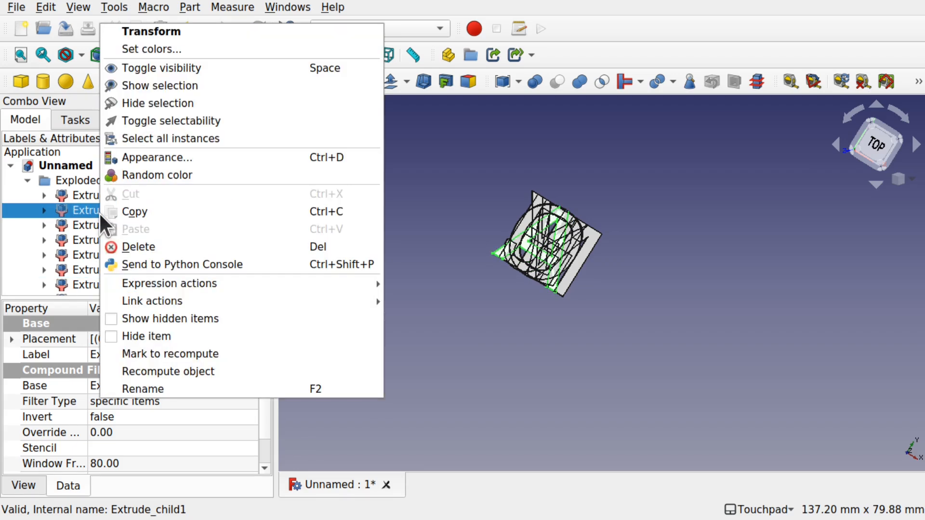
pyautogui.click(190, 33)
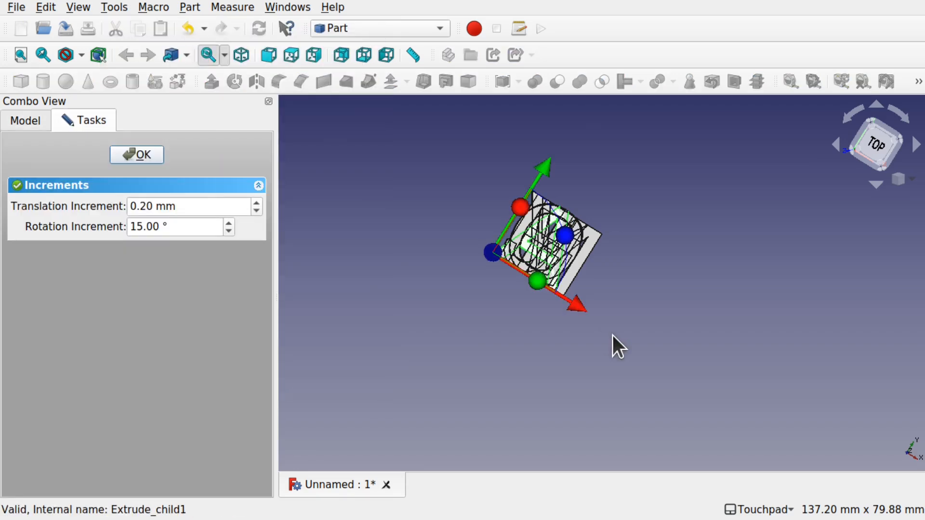
pyautogui.moveTo(580, 305); pyautogui.dragTo(694, 360)
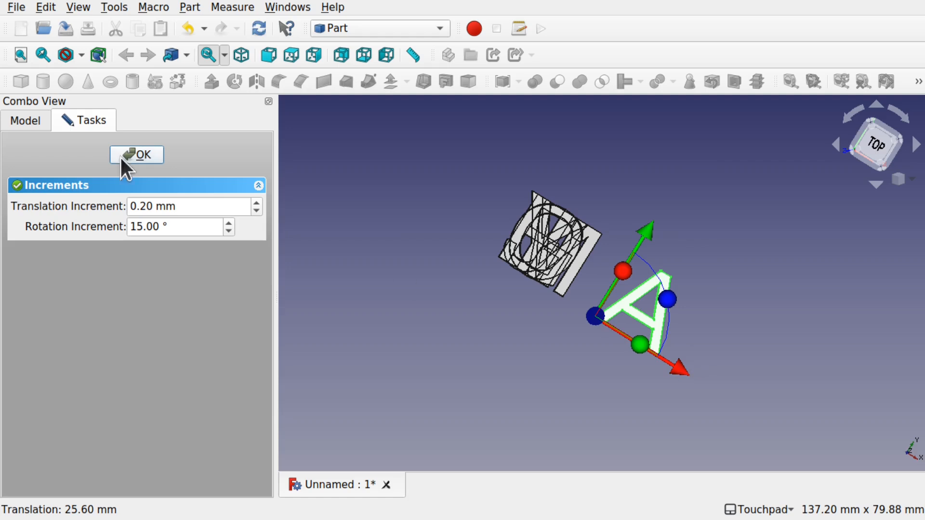
pyautogui.click(139, 157)
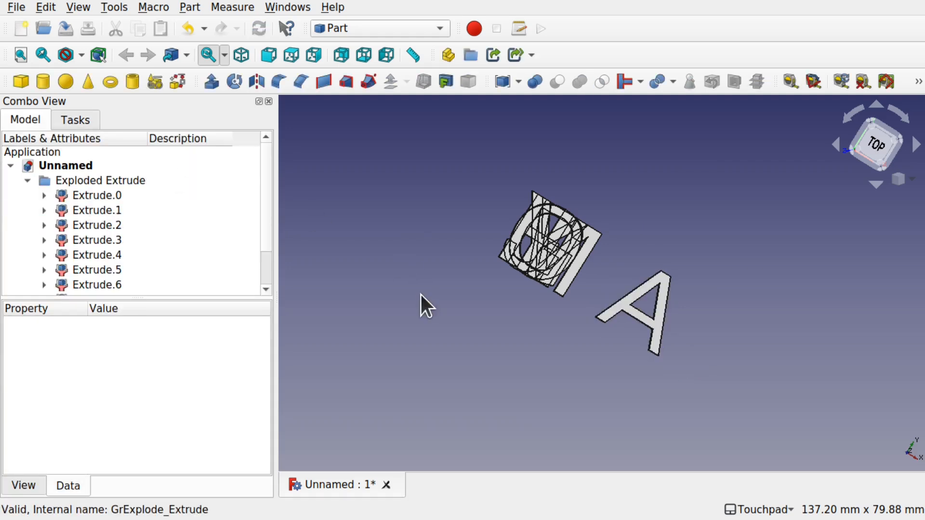
# Undo the letter A's move and the explosion of the extruded compound.
pyautogui.hotkey('ctrl', 'z')
pyautogui.hotkey('ctrl', 'z')
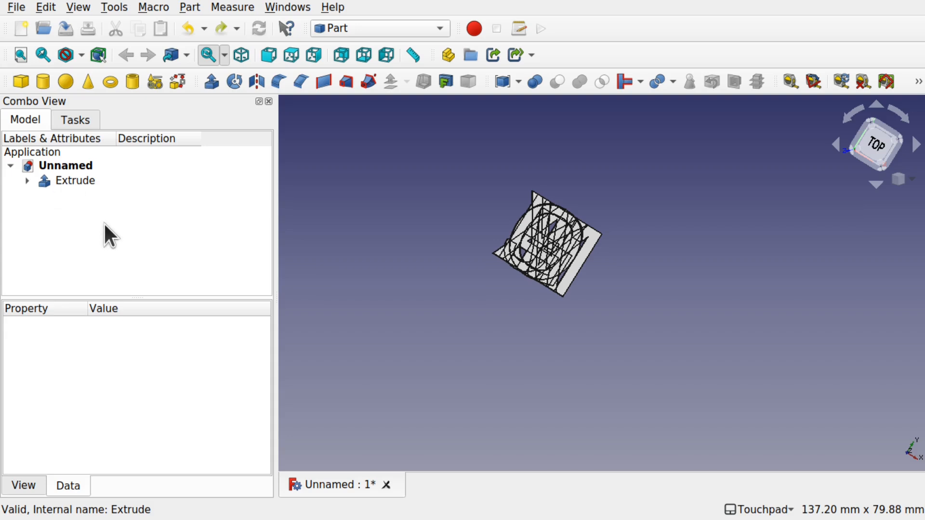
pyautogui.keyDown('alt'); pyautogui.moveTo(638, 253); pyautogui.dragTo(646, 207); pyautogui.keyUp('alt')
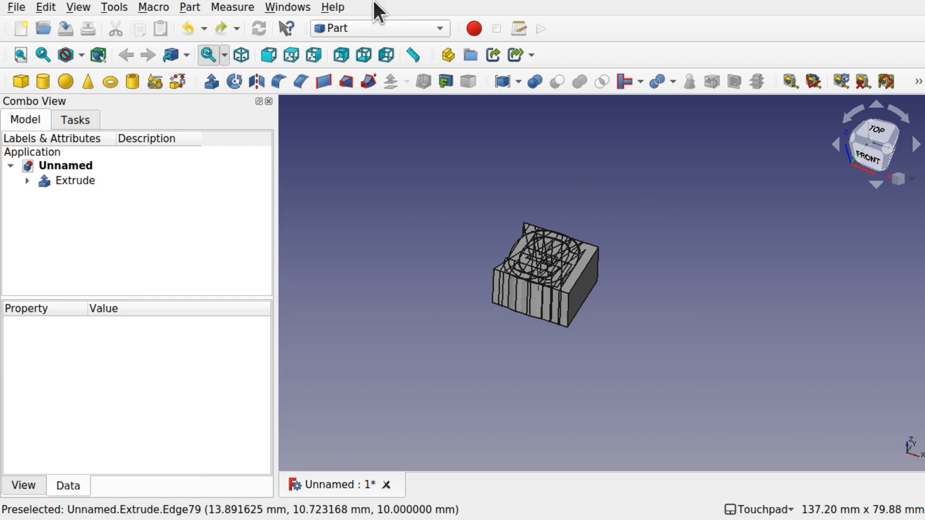
# Return to the Lattice2 workbench and create a polar array of placements beside the extruded letters.
pyautogui.click(377, 26)
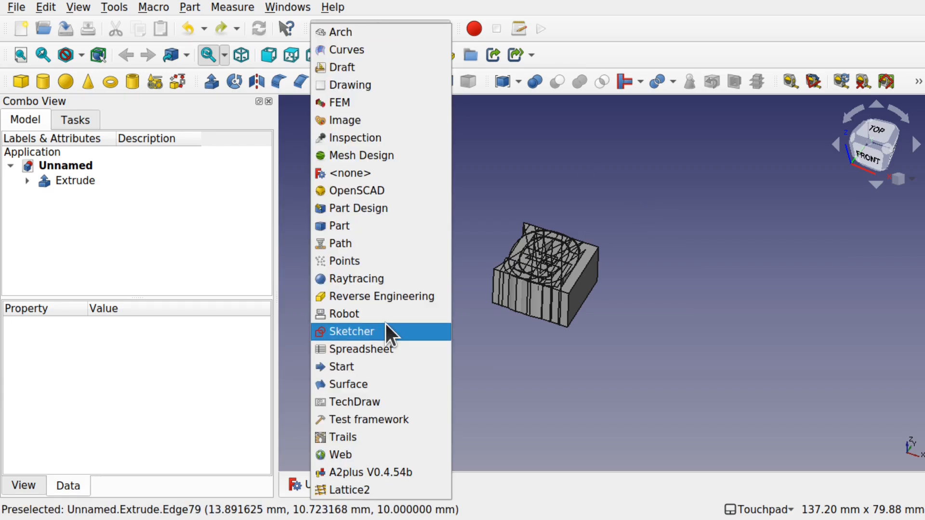
pyautogui.click(366, 489)
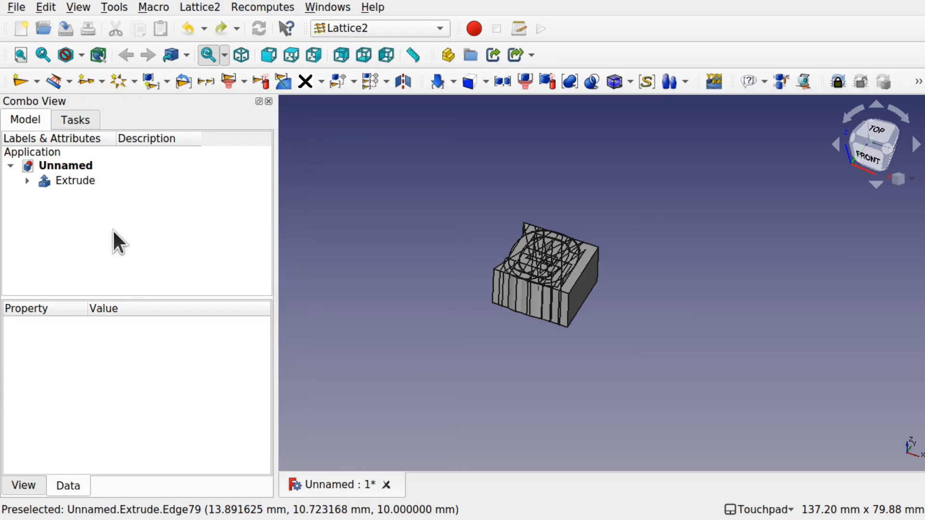
pyautogui.click(26, 179)
pyautogui.click(25, 178)
pyautogui.keyDown('shift'); pyautogui.moveTo(489, 208); pyautogui.dragTo(450, 235); pyautogui.keyUp('shift')
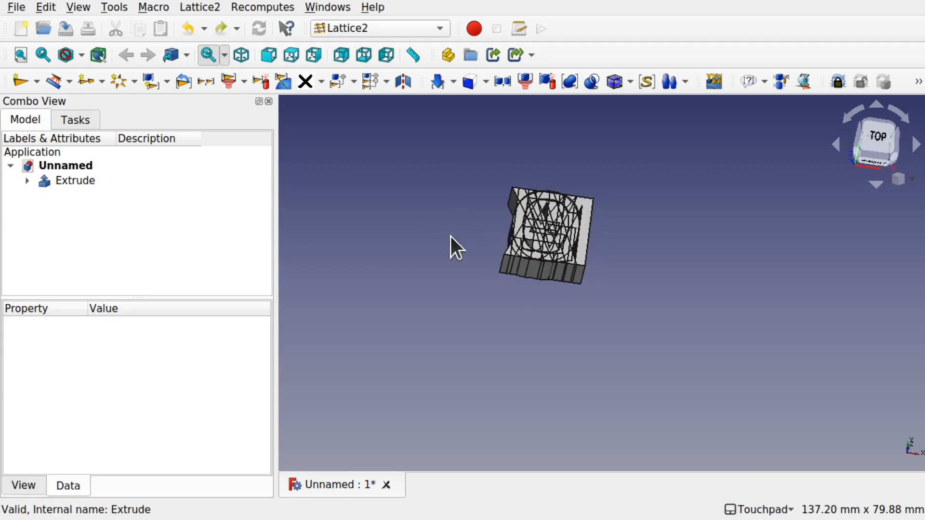
pyautogui.click(112, 79)
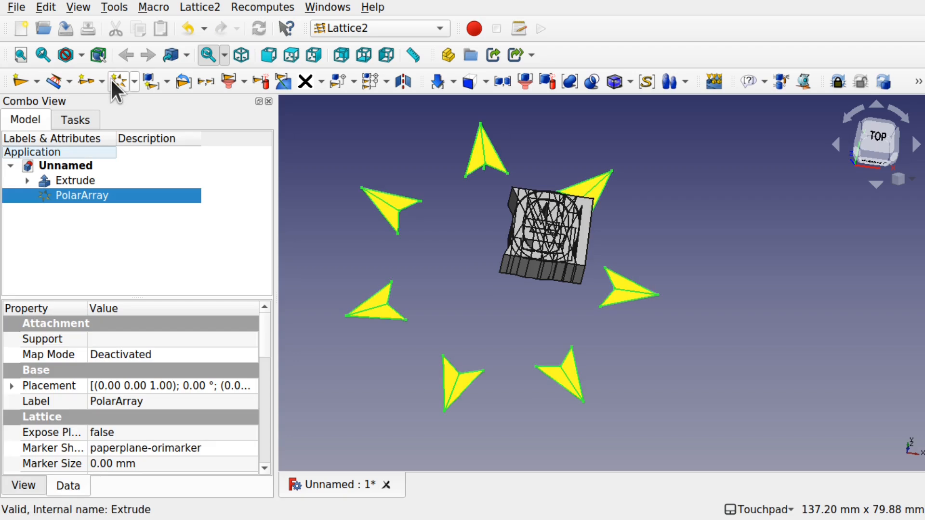
# Populate the polar array with the children of the extruded letters compound, accepting that extra children are dropped.
pyautogui.click(76, 181)
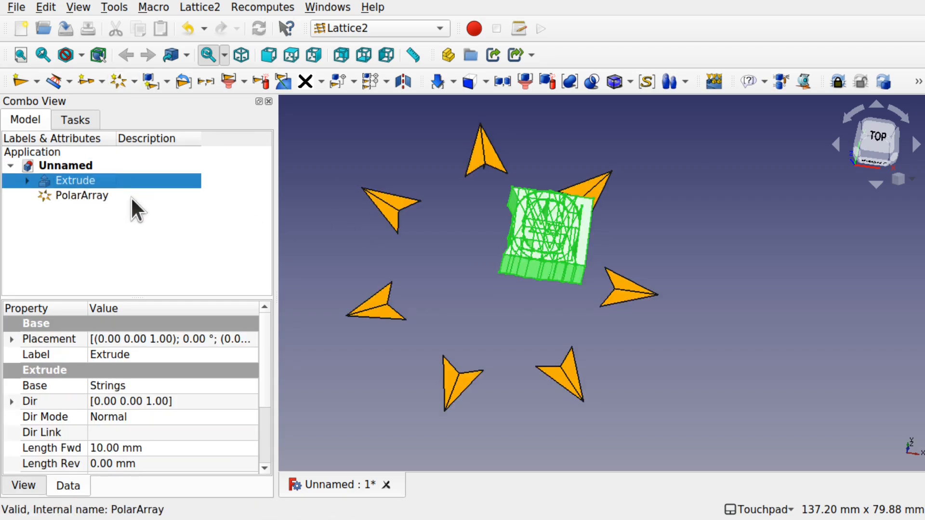
pyautogui.keyDown('ctrl'); pyautogui.click(111, 198); pyautogui.keyUp('ctrl')
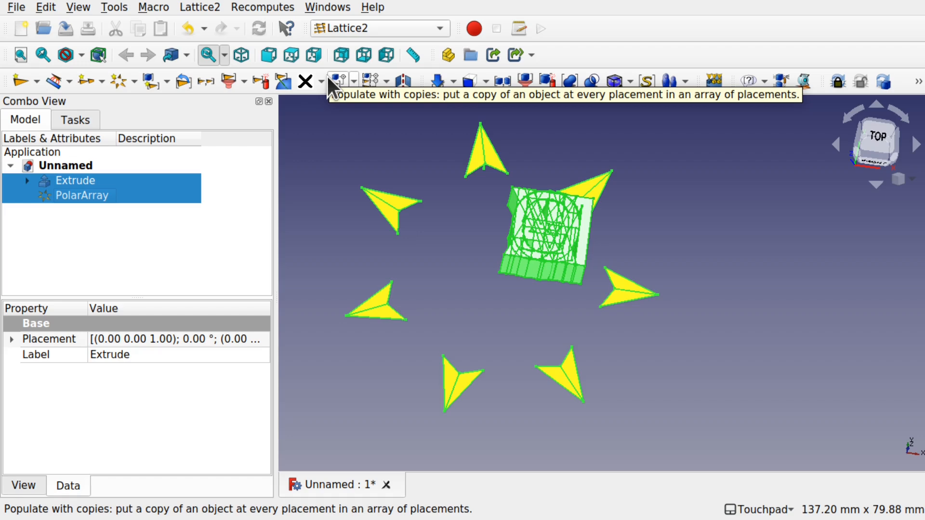
pyautogui.click(198, 4)
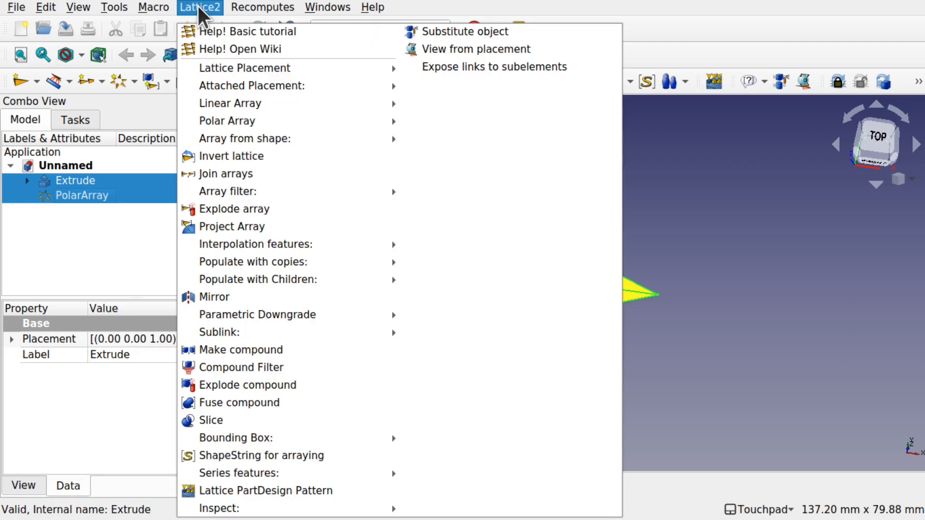
pyautogui.moveTo(262, 192)
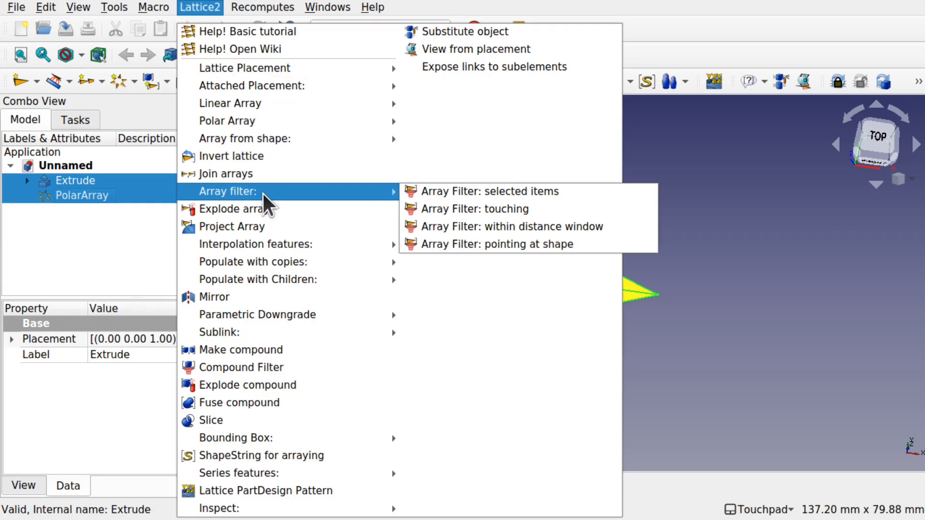
pyautogui.moveTo(278, 284)
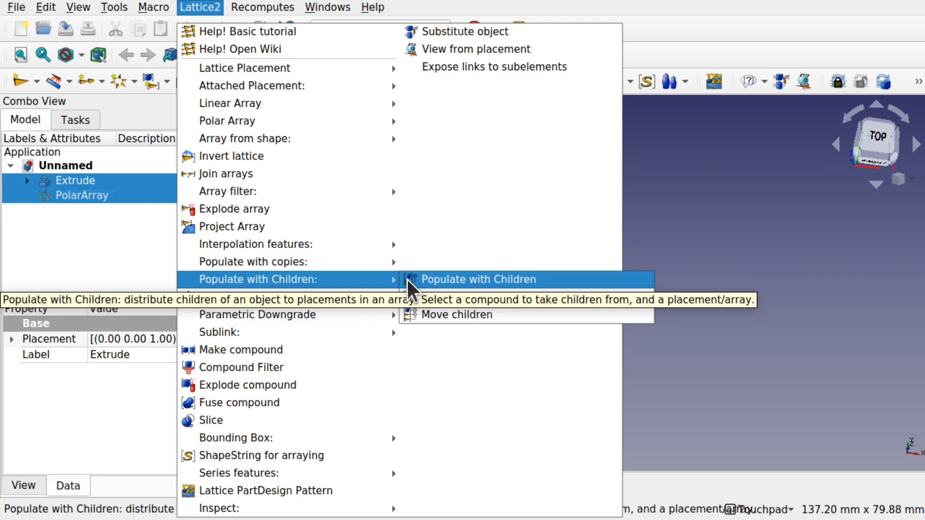
pyautogui.click(473, 282)
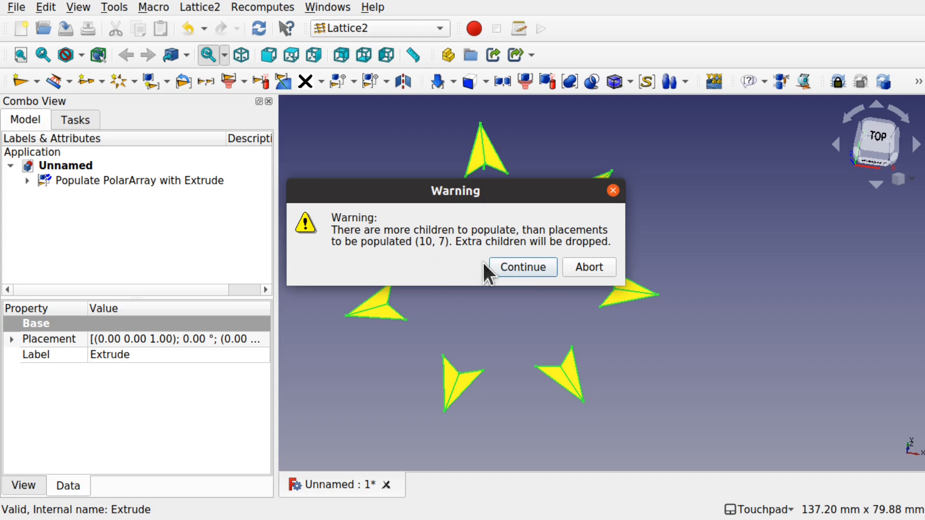
pyautogui.click(524, 269)
pyautogui.scroll(-5, 562, 268)
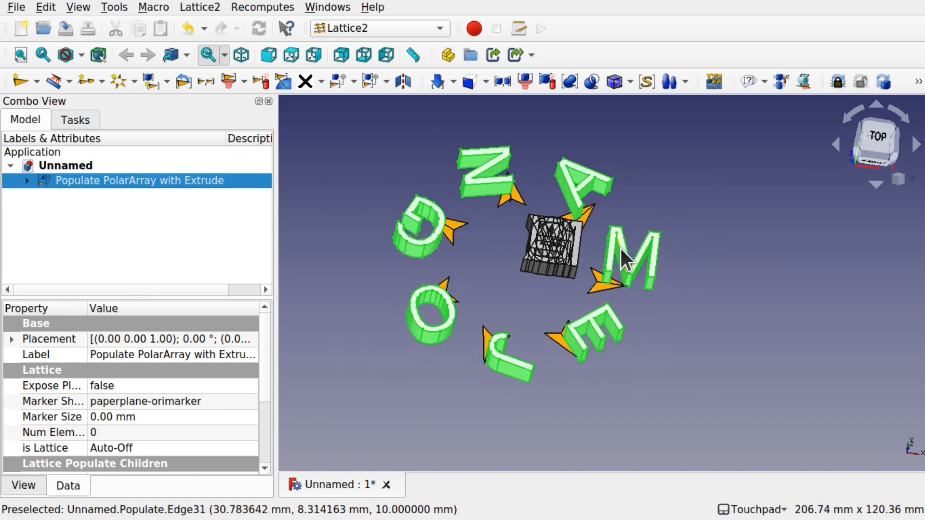
# Set the Count of the polar array inside the populated object to 10.
pyautogui.click(22, 180)
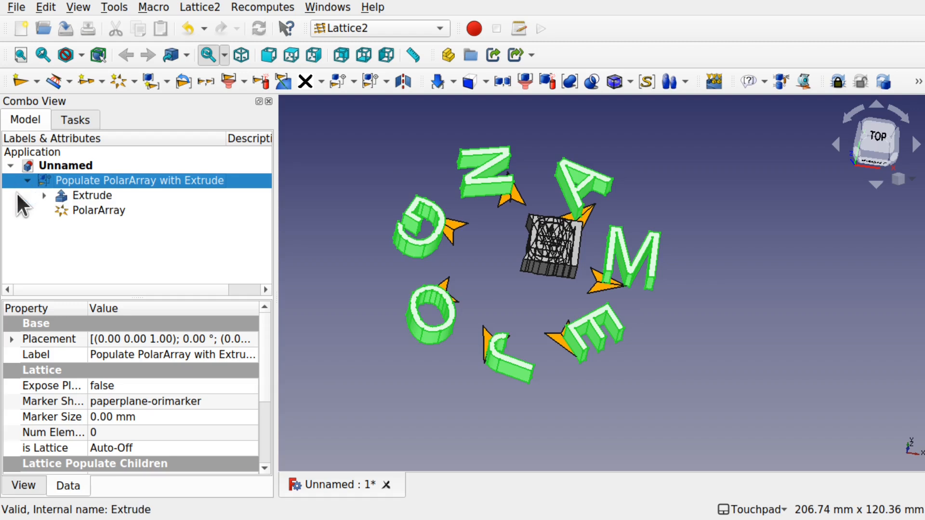
pyautogui.click(97, 212)
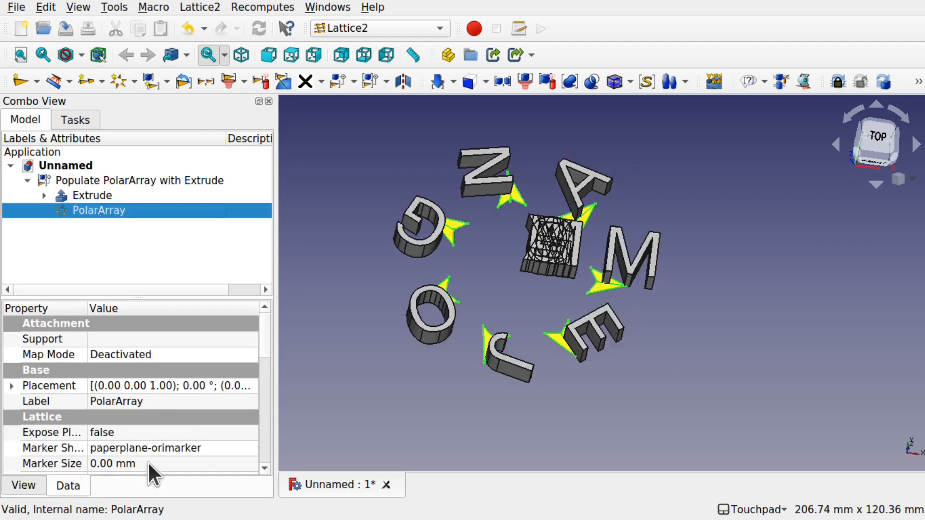
pyautogui.click(265, 468)
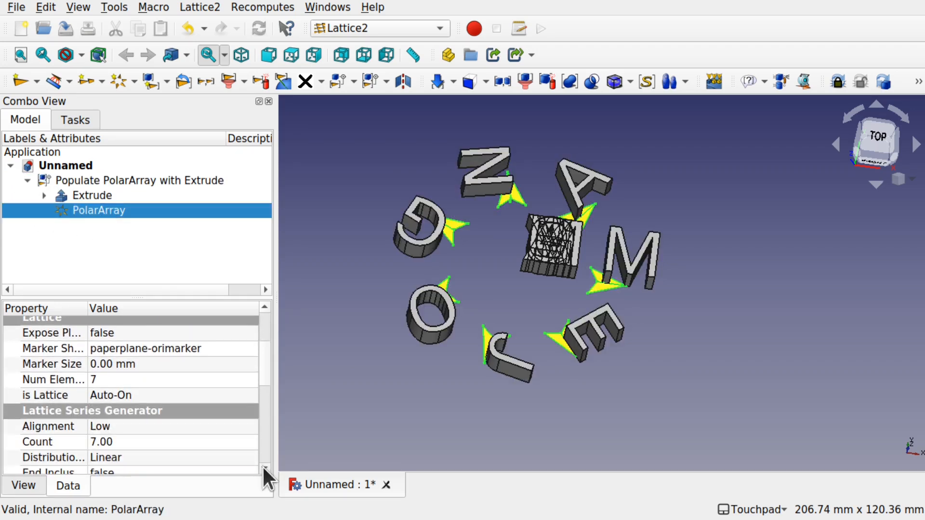
pyautogui.click(264, 467)
pyautogui.click(138, 427)
pyautogui.click(138, 426)
pyautogui.write('10')
pyautogui.press('Return')
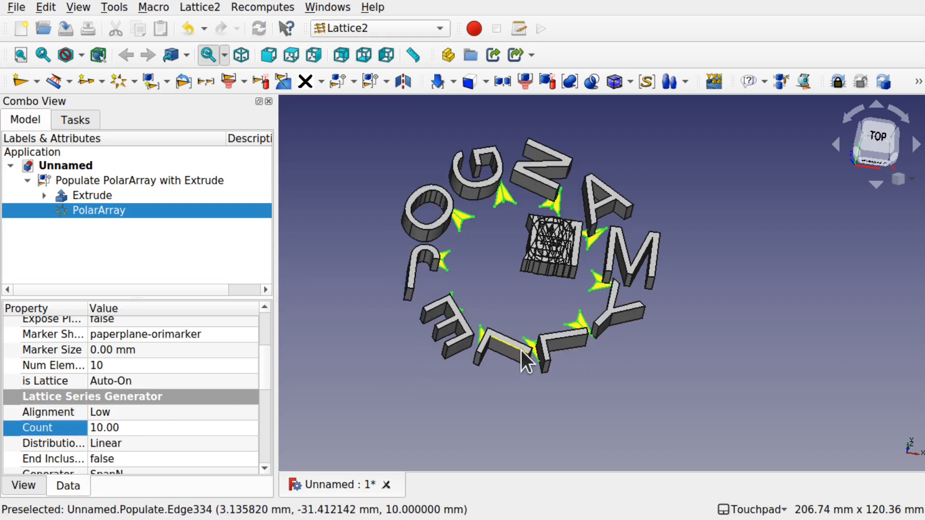
pyautogui.click(655, 332)
# Hide the original extruded letters stacked inside the ring.
pyautogui.click(96, 210)
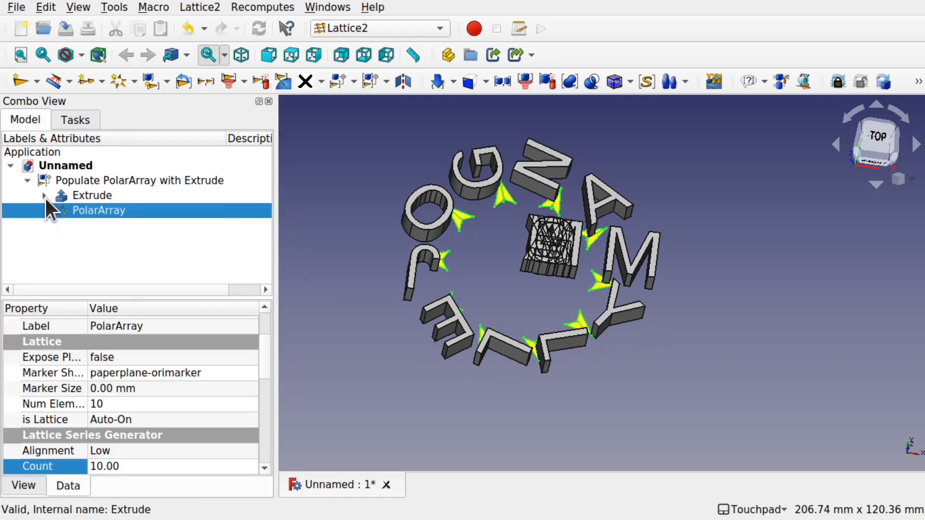
pyautogui.click(90, 198)
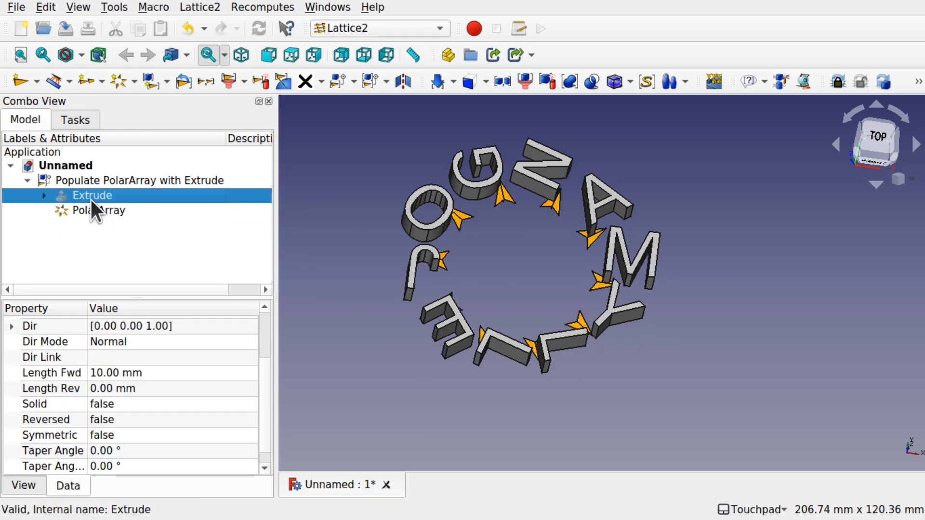
pyautogui.keyDown('alt'); pyautogui.moveTo(498, 205); pyautogui.dragTo(458, 246); pyautogui.keyUp('alt')
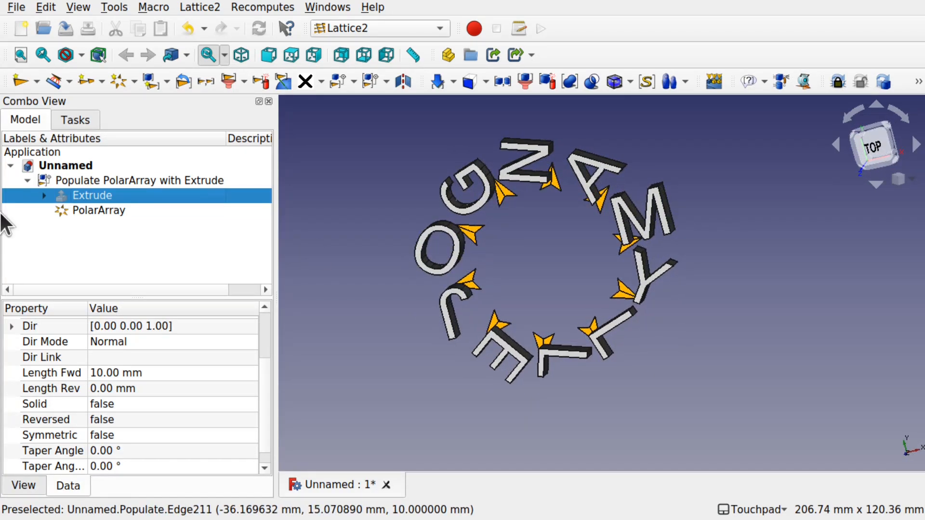
# Change the polar array's Orient Mode to Vortex.
pyautogui.click(87, 209)
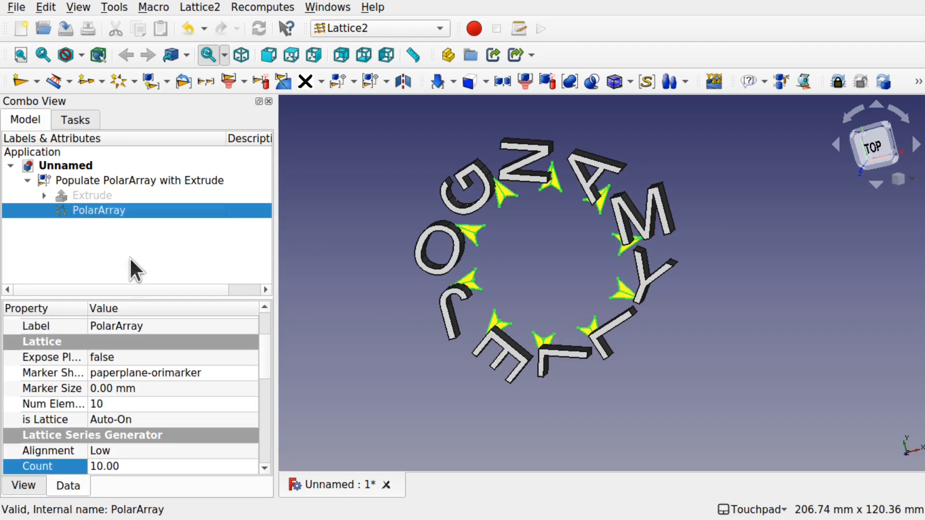
pyautogui.moveTo(264, 360); pyautogui.dragTo(269, 423)
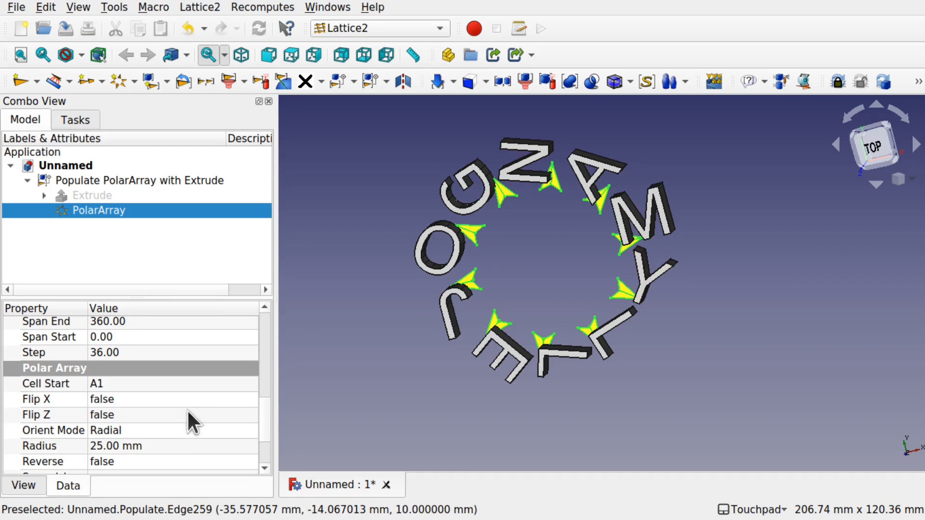
pyautogui.click(177, 427)
pyautogui.click(178, 427)
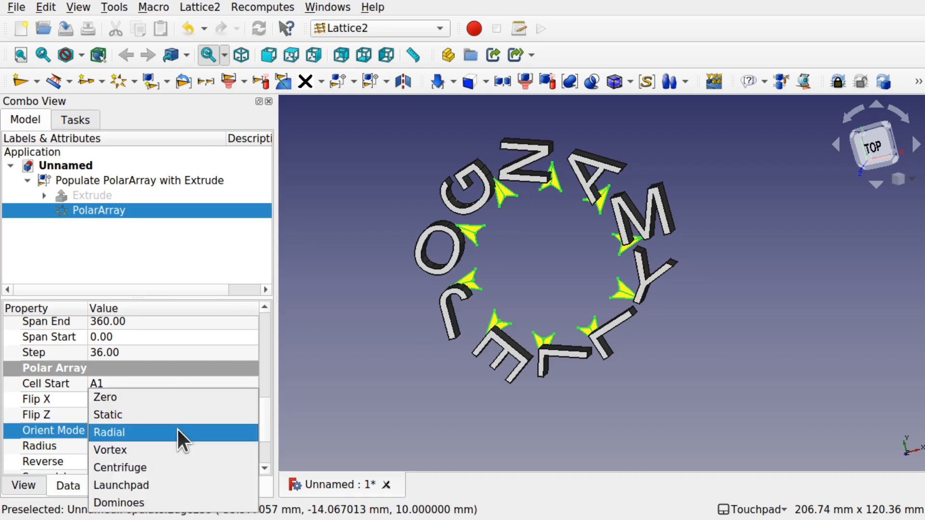
pyautogui.click(175, 449)
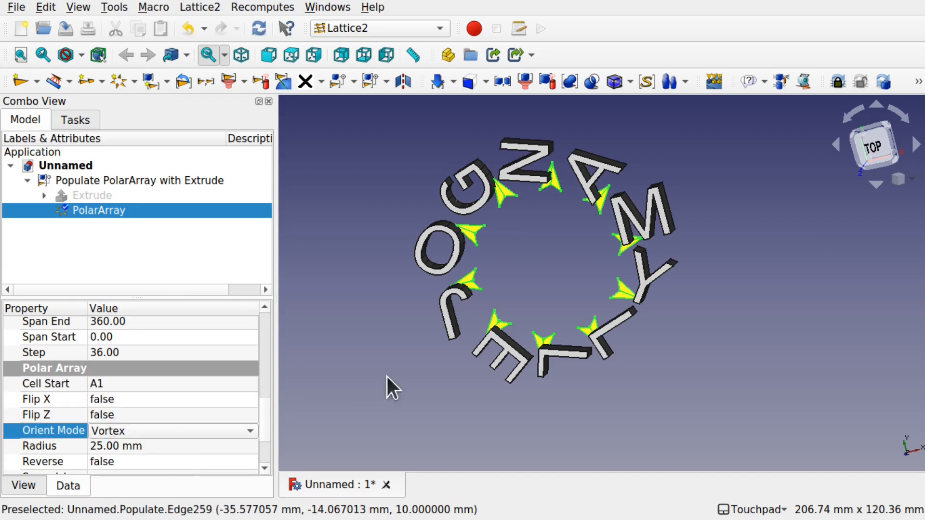
pyautogui.click(403, 378)
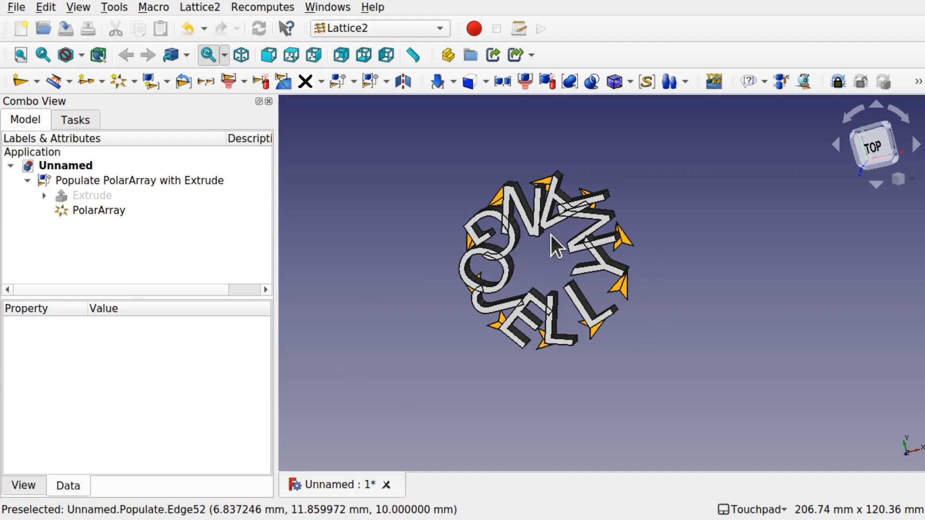
# Enlarge the polar array to a radius of 51 mm.
pyautogui.click(91, 212)
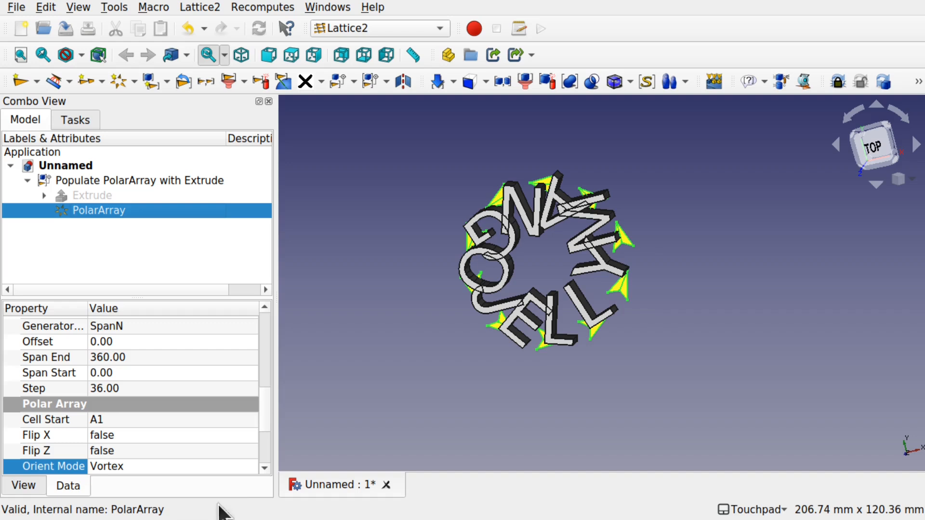
pyautogui.click(264, 468)
pyautogui.click(264, 468)
pyautogui.click(190, 438)
pyautogui.write('51')
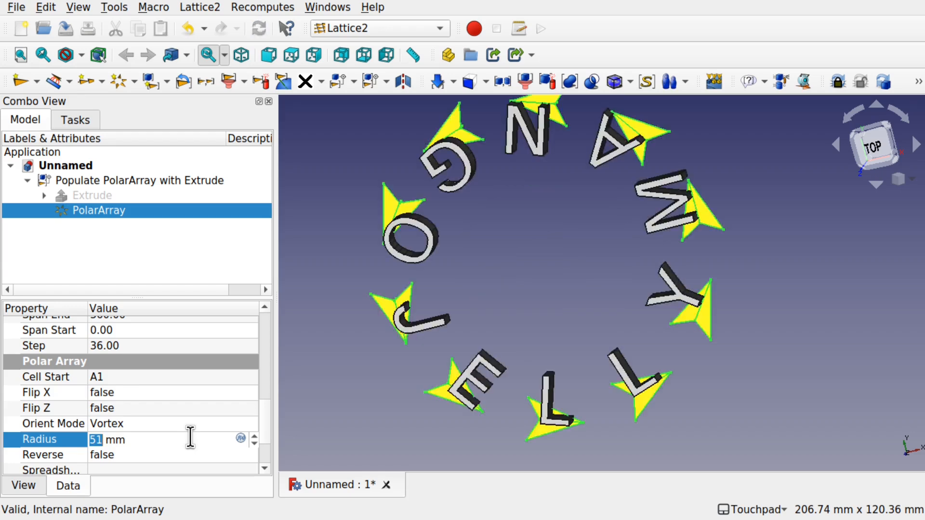
pyautogui.click(513, 335)
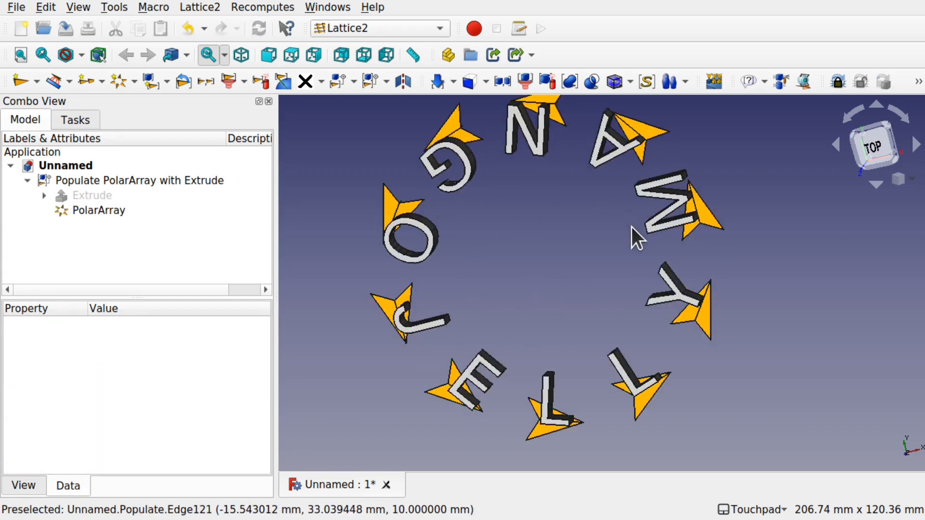
# Reverse the order of the letters around the ring by setting the polar array's Reverse property to true.
pyautogui.click(97, 211)
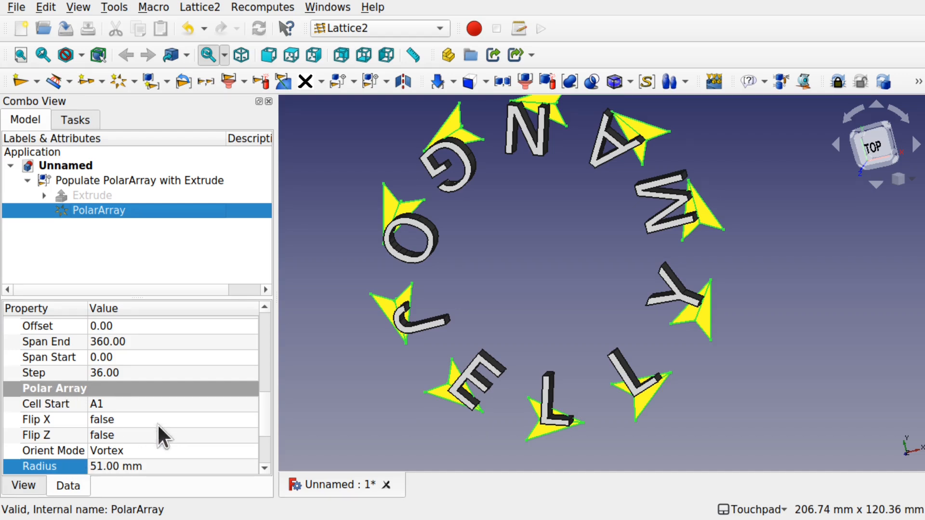
pyautogui.click(264, 466)
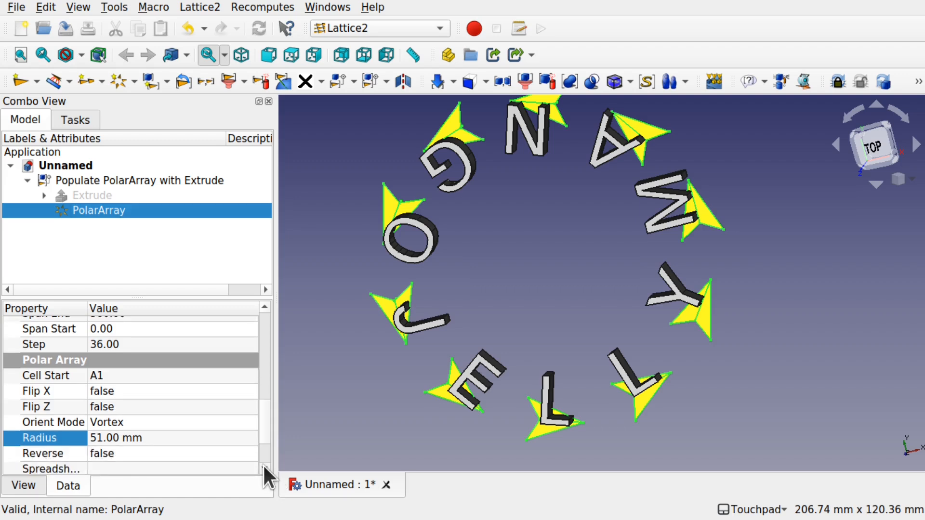
pyautogui.click(128, 453)
pyautogui.click(128, 453)
pyautogui.click(126, 470)
pyautogui.click(588, 295)
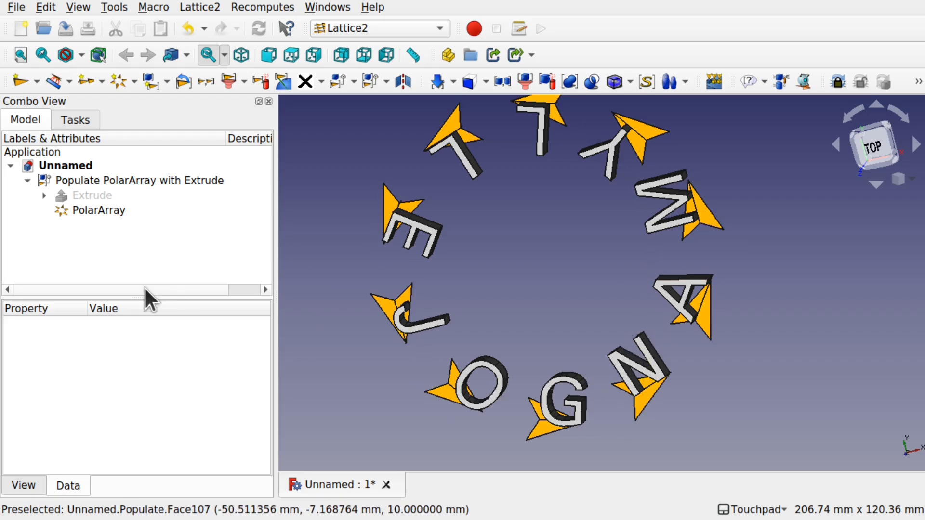
# Restore the original letter order by setting the polar array's Reverse property to false.
pyautogui.click(89, 209)
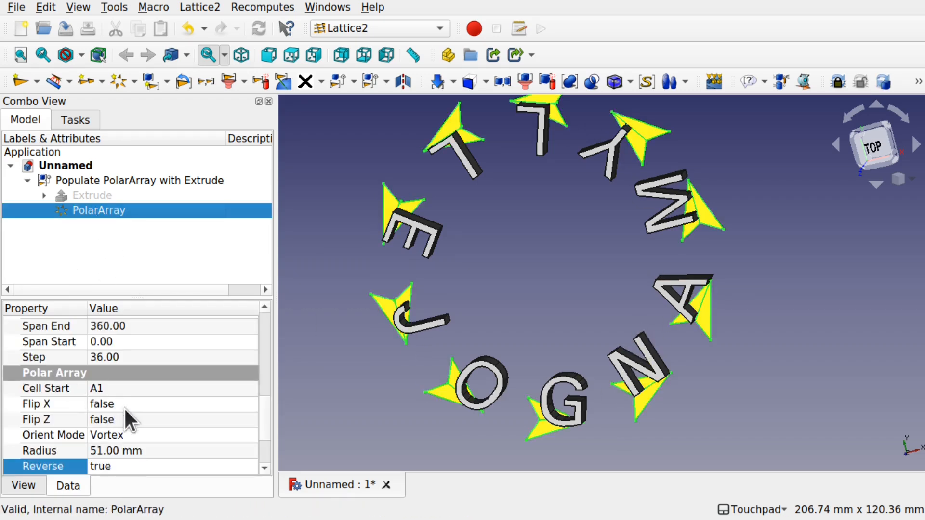
pyautogui.click(129, 460)
pyautogui.click(135, 465)
pyautogui.click(120, 450)
pyautogui.click(517, 328)
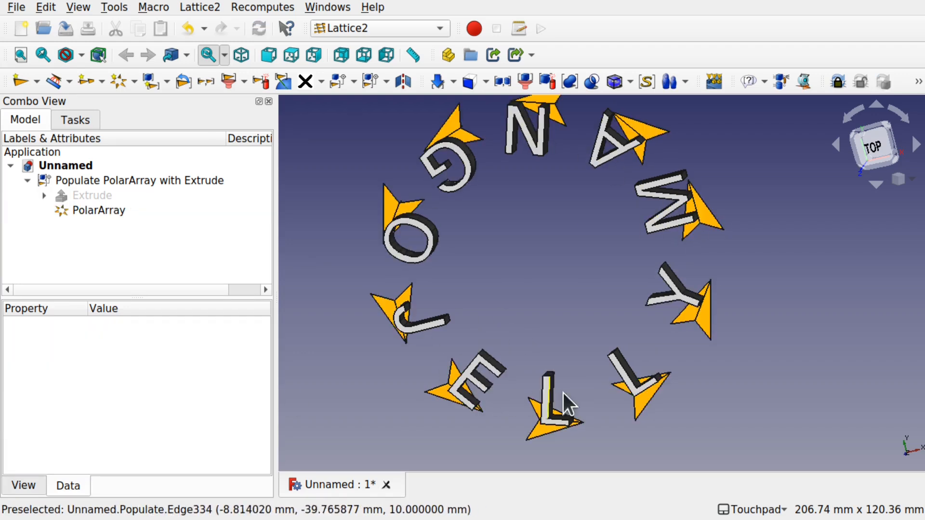
# Flip the polar array's placements along X by setting Flip X to true.
pyautogui.click(93, 209)
pyautogui.click(122, 405)
pyautogui.click(122, 407)
pyautogui.click(123, 418)
pyautogui.click(463, 295)
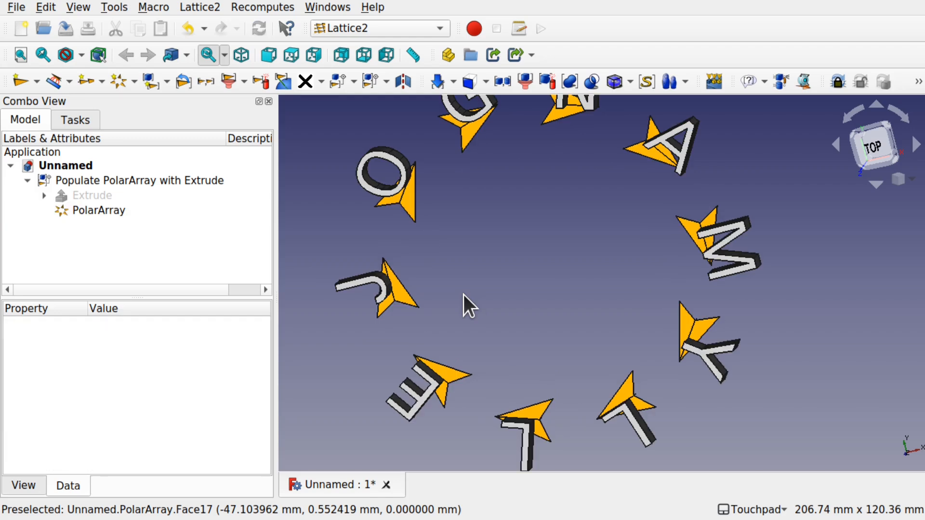
pyautogui.scroll(-3, 609, 293)
pyautogui.scroll(1, 610, 293)
pyautogui.scroll(1, 609, 293)
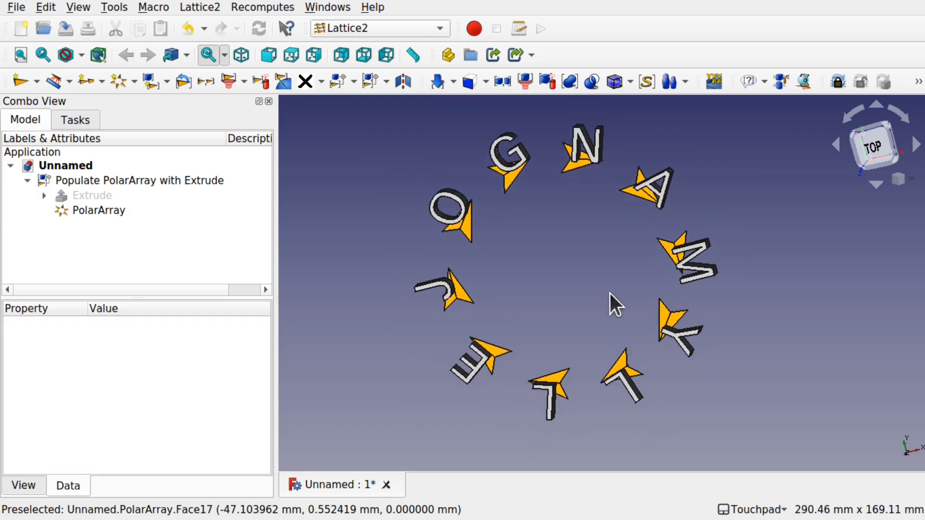
# Set the polar array's Reverse property to true with Flip X active.
pyautogui.click(103, 212)
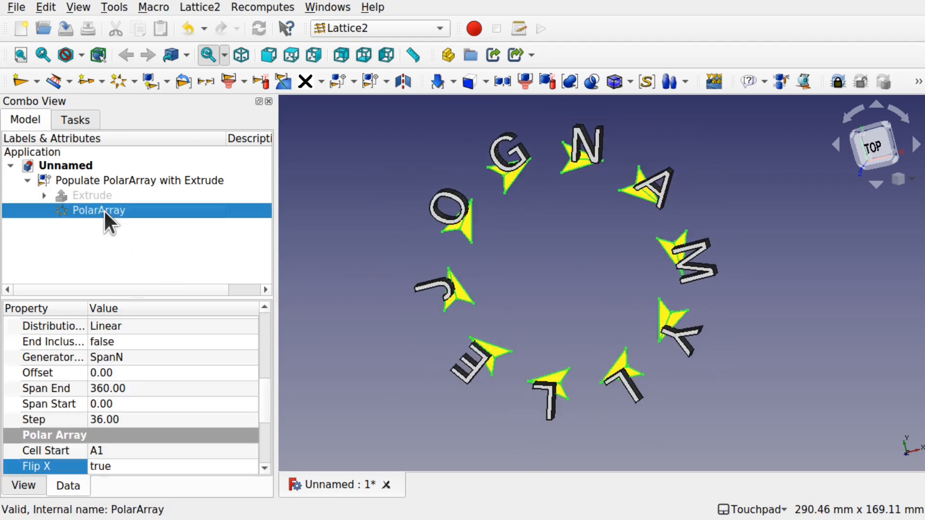
pyautogui.scroll(-4, 265, 468)
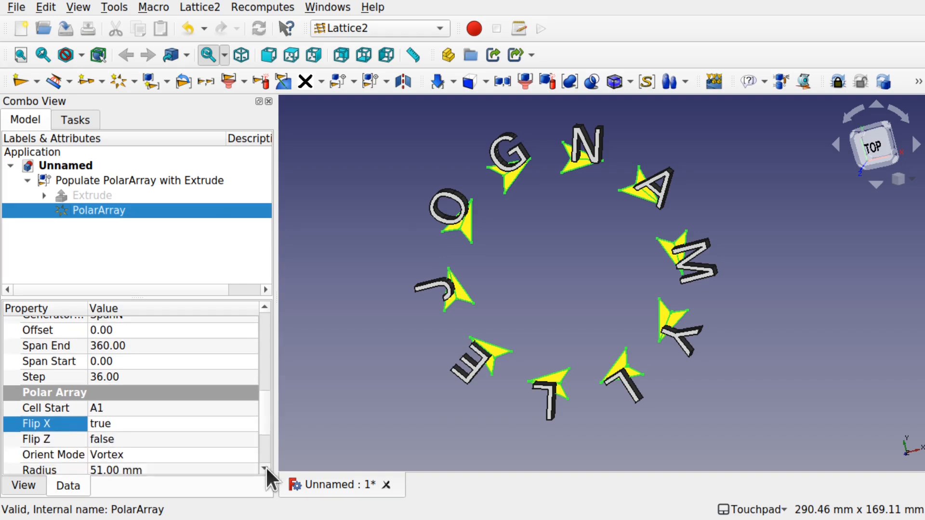
pyautogui.click(151, 471)
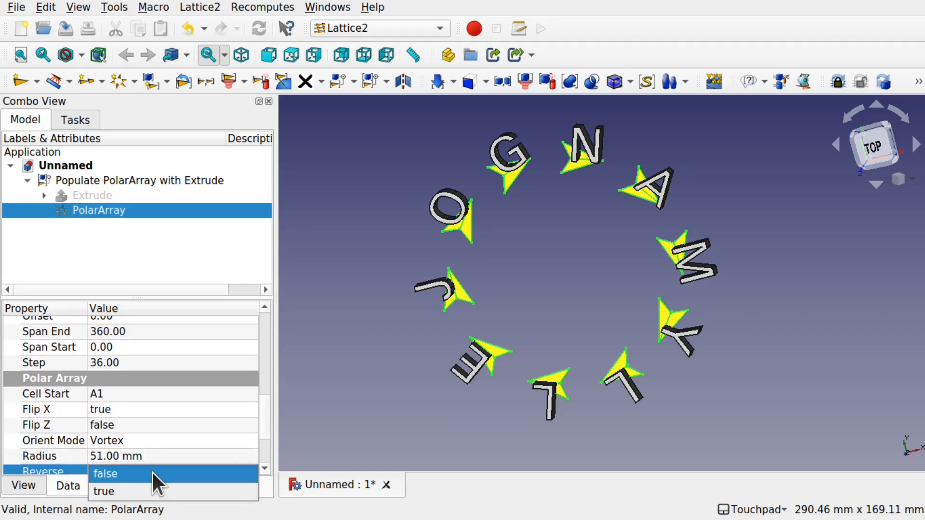
pyautogui.click(128, 482)
pyautogui.click(383, 381)
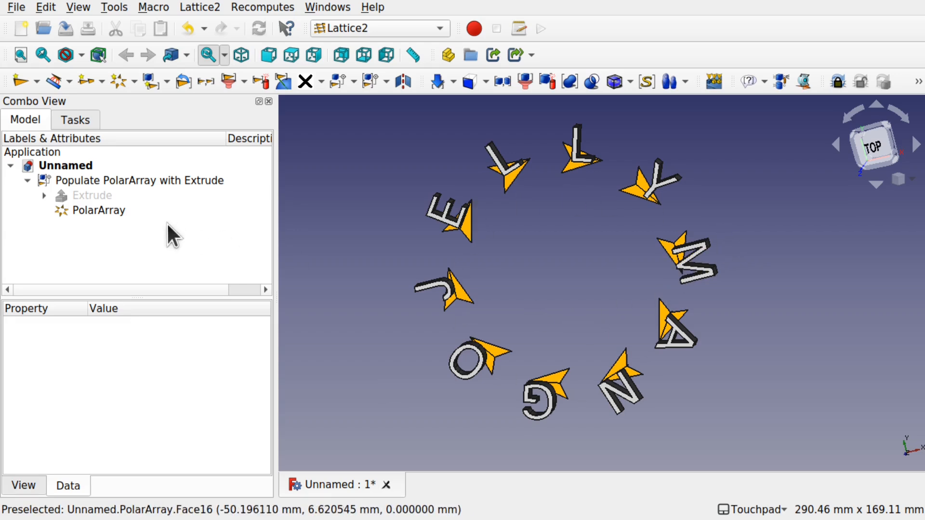
# Set the polar array's Flip Z property to true.
pyautogui.click(118, 212)
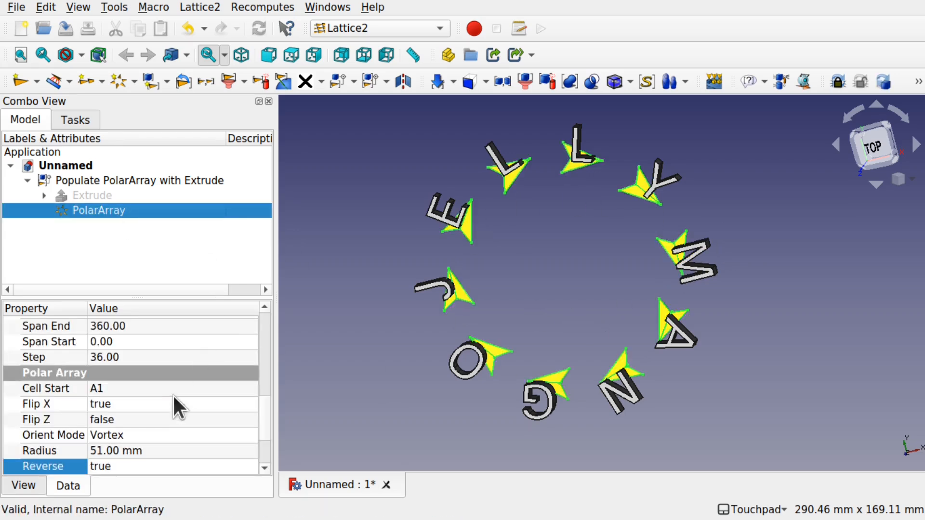
pyautogui.click(143, 419)
pyautogui.click(145, 435)
pyautogui.click(502, 330)
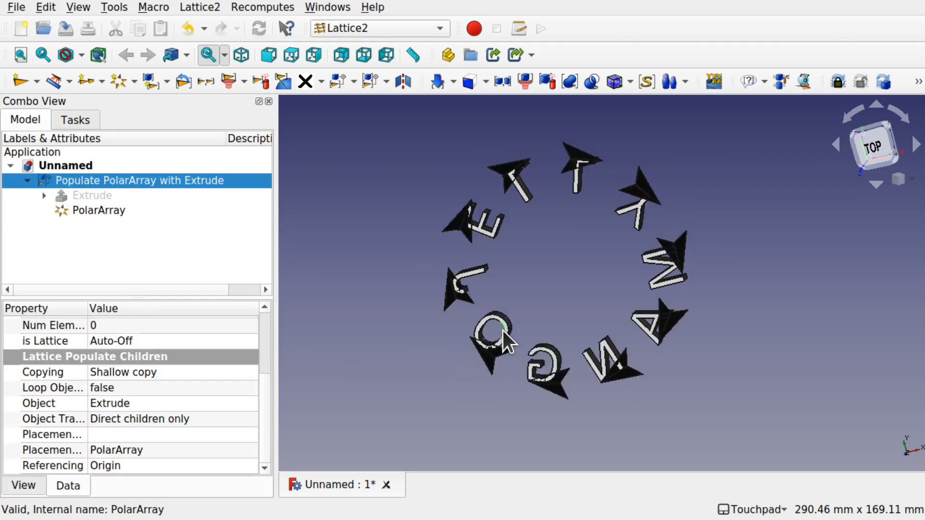
# Delete the Populate PolarArray with Extrude object while keeping the extruded text and the polar array.
pyautogui.click(599, 291)
pyautogui.moveTo(612, 202)
pyautogui.keyDown('shift'); pyautogui.mouseDown()
pyautogui.moveTo(586, 217)
pyautogui.moveTo(629, 195)
pyautogui.mouseUp(); pyautogui.keyUp('shift')
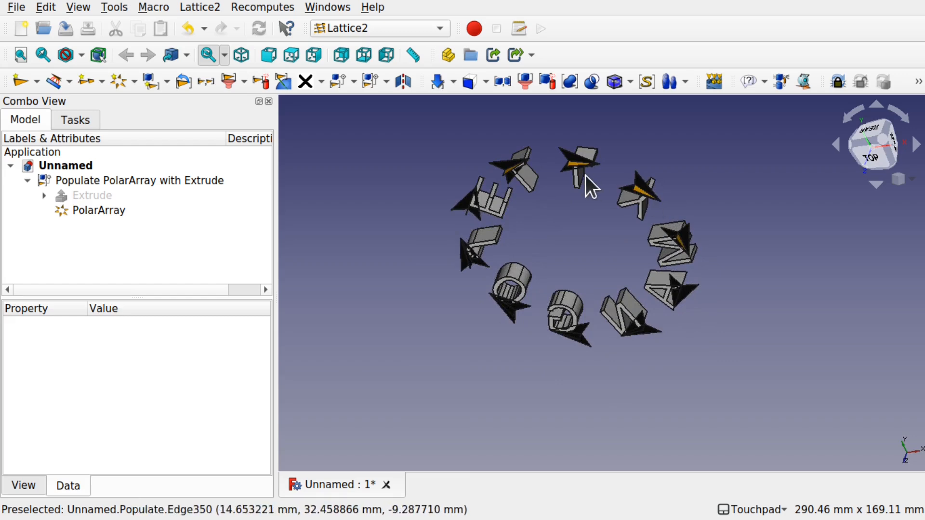
pyautogui.keyDown('shift'); pyautogui.moveTo(591, 144); pyautogui.dragTo(586, 398); pyautogui.keyUp('shift')
pyautogui.moveTo(607, 337)
pyautogui.keyDown('shift'); pyautogui.mouseDown()
pyautogui.moveTo(608, 206)
pyautogui.moveTo(636, 140)
pyautogui.moveTo(562, 337)
pyautogui.moveTo(592, 334)
pyautogui.mouseUp(); pyautogui.keyUp('shift')
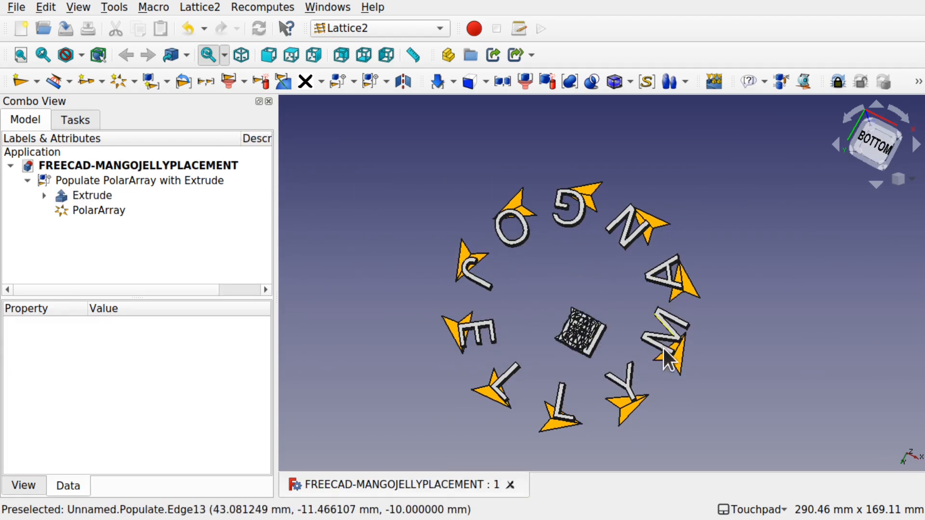
pyautogui.keyDown('shift'); pyautogui.moveTo(659, 333); pyautogui.dragTo(683, 234); pyautogui.keyUp('shift')
pyautogui.keyDown('shift'); pyautogui.moveTo(755, 326); pyautogui.dragTo(682, 398); pyautogui.keyUp('shift')
pyautogui.click(132, 186)
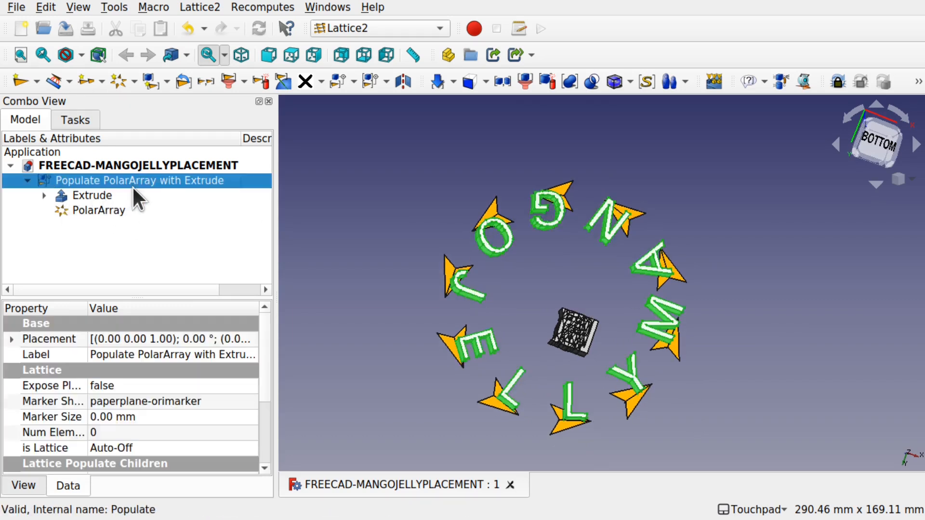
pyautogui.press('Delete')
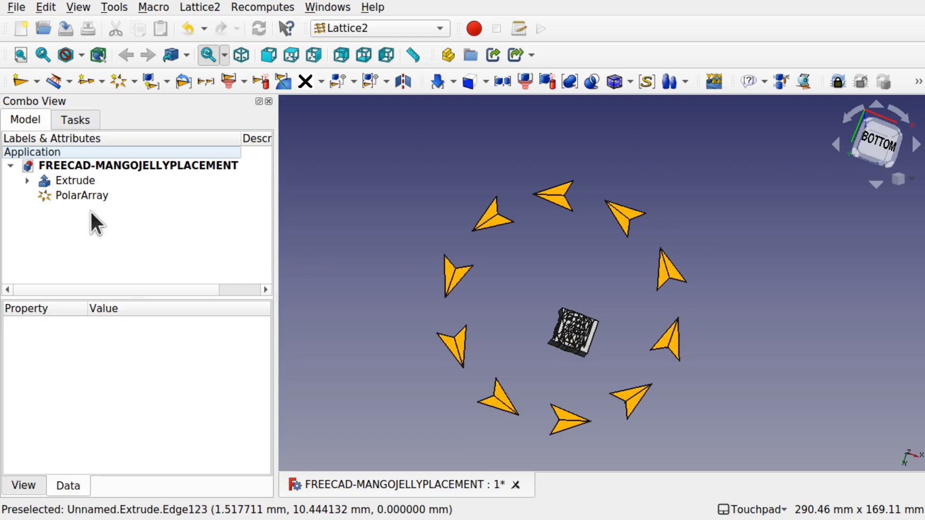
# Create a Lattice2 attached placement on the Extrude object using the Object's X Z Y attachment mode.
pyautogui.keyDown('shift'); pyautogui.moveTo(614, 289); pyautogui.dragTo(591, 285); pyautogui.keyUp('shift')
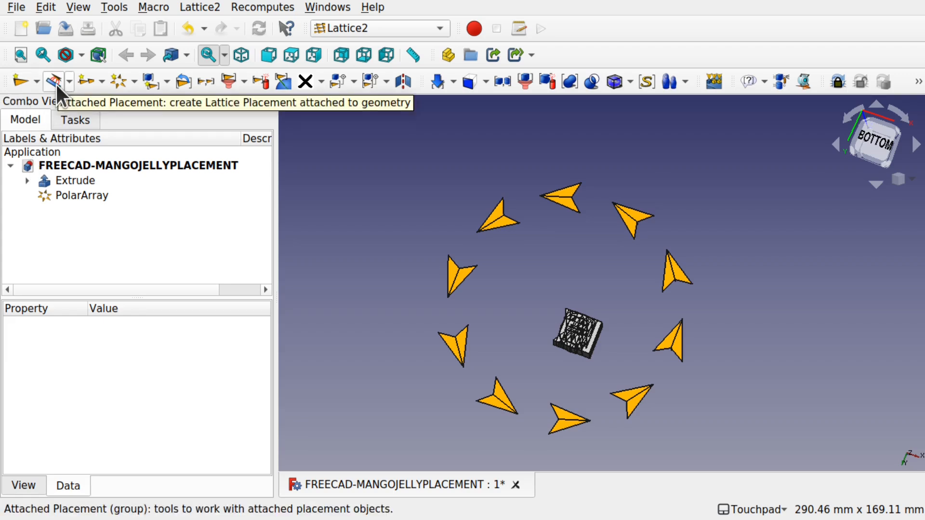
pyautogui.click(89, 182)
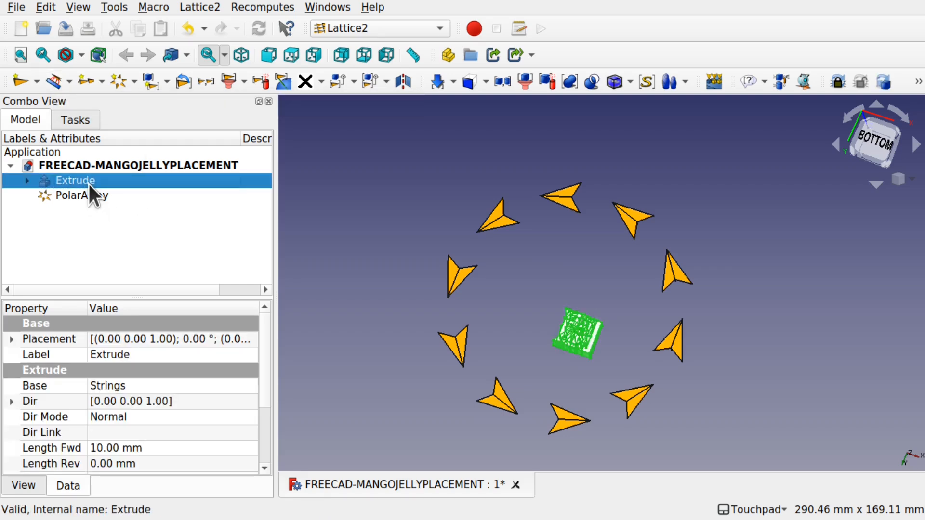
pyautogui.click(209, 7)
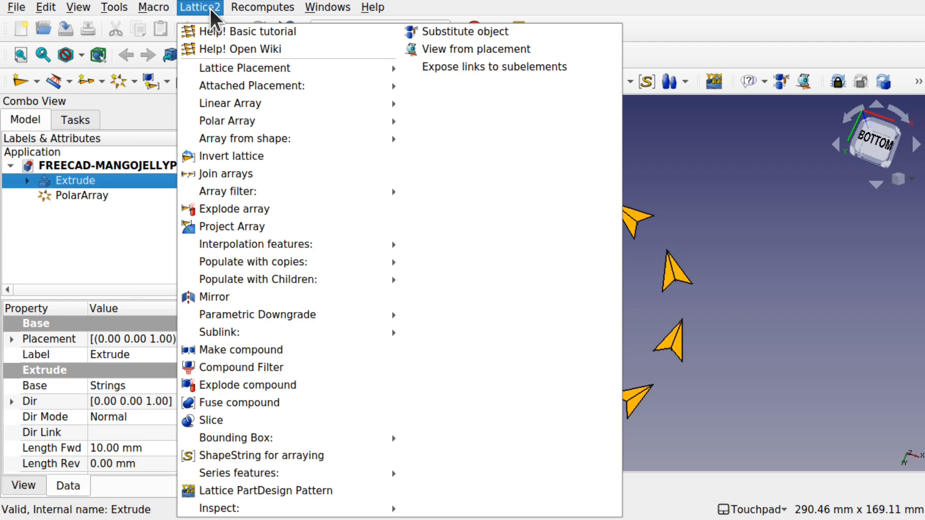
pyautogui.moveTo(247, 85)
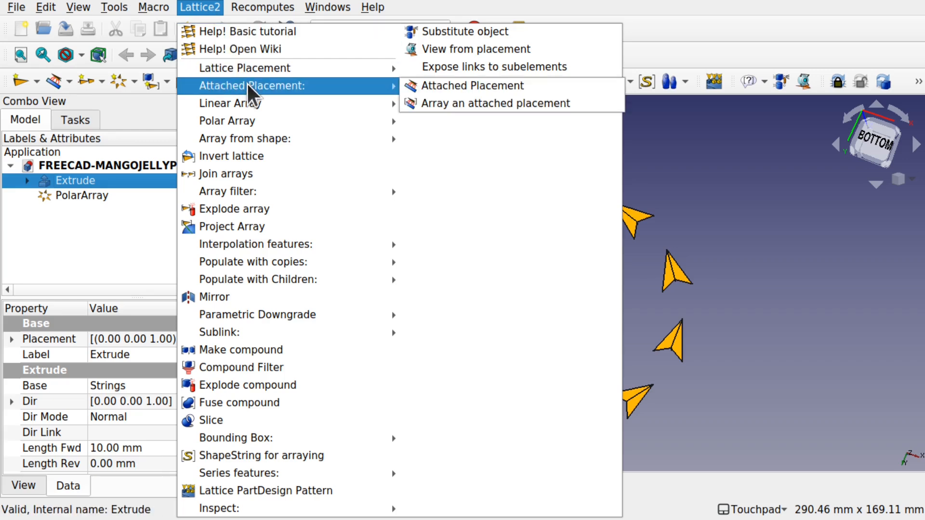
pyautogui.click(436, 85)
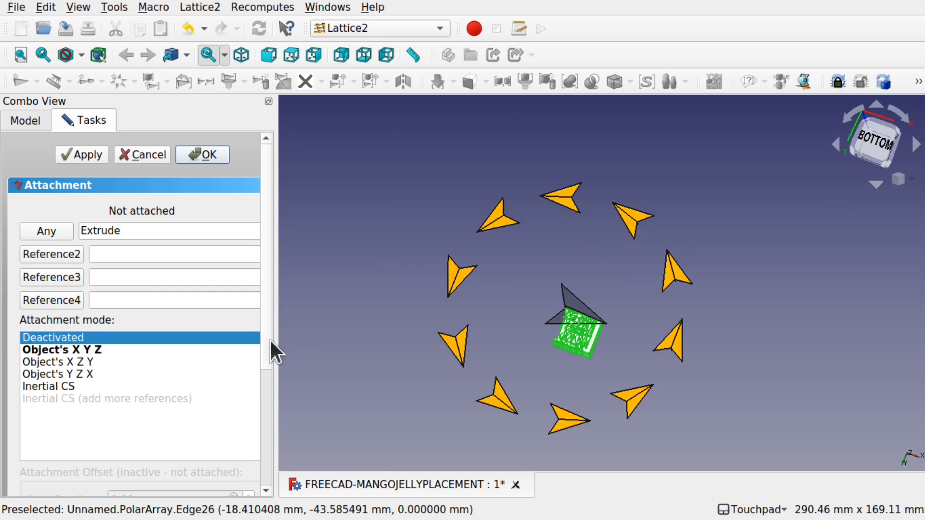
pyautogui.click(91, 350)
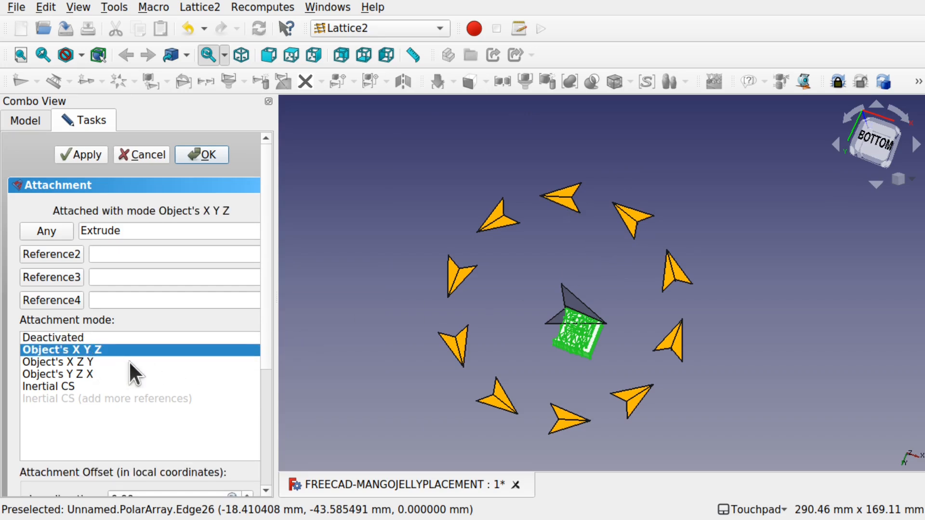
pyautogui.click(87, 362)
pyautogui.keyDown('alt'); pyautogui.moveTo(602, 352); pyautogui.dragTo(528, 367); pyautogui.keyUp('alt')
pyautogui.keyDown('alt'); pyautogui.moveTo(664, 210); pyautogui.dragTo(573, 260); pyautogui.keyUp('alt')
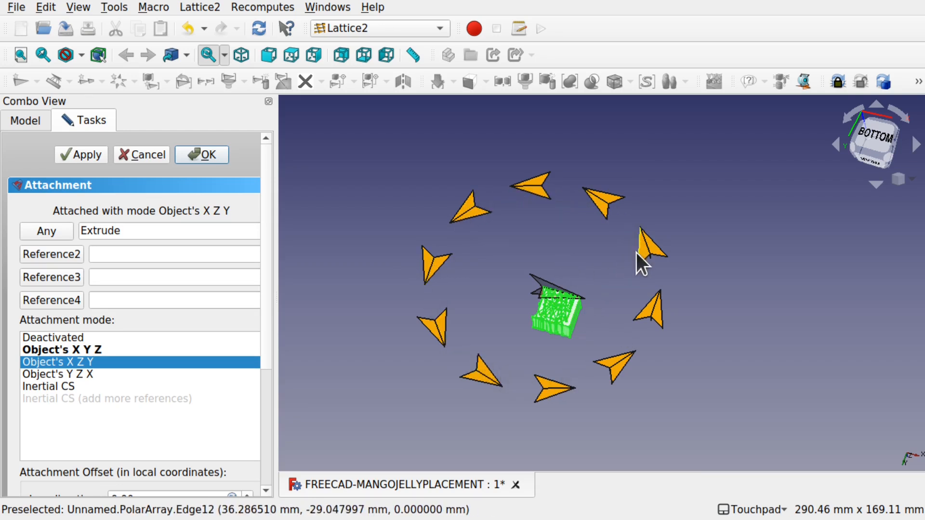
pyautogui.click(207, 152)
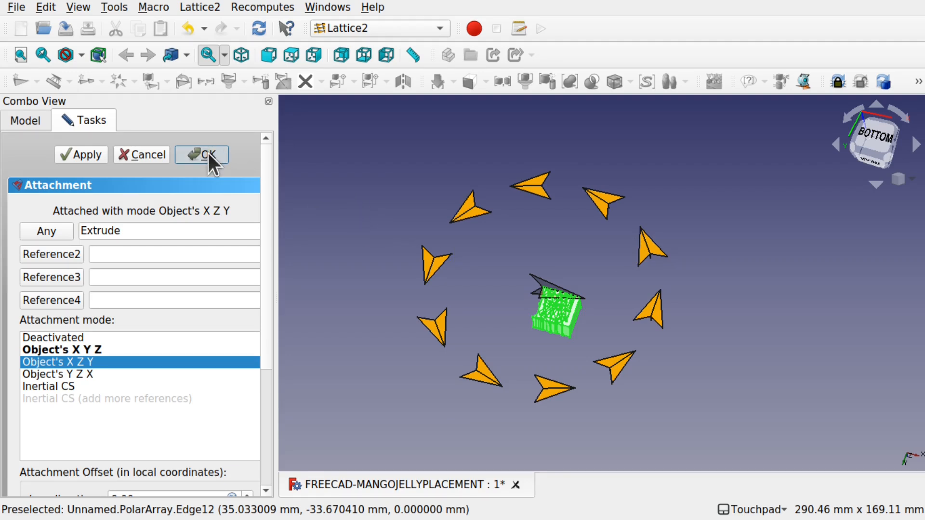
pyautogui.click(150, 239)
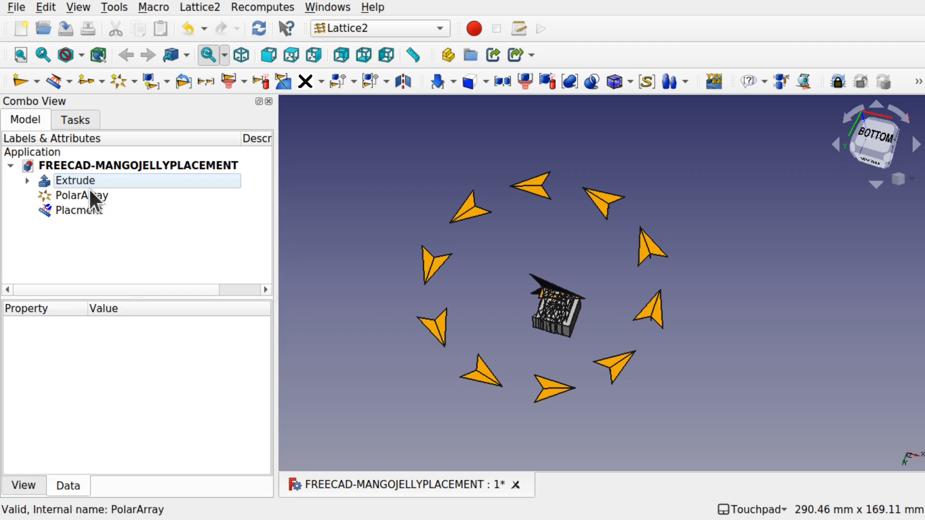
# Move the Extrude's child letters from the attached placement onto the polar array with Lattice2's Move children command.
pyautogui.click(85, 180)
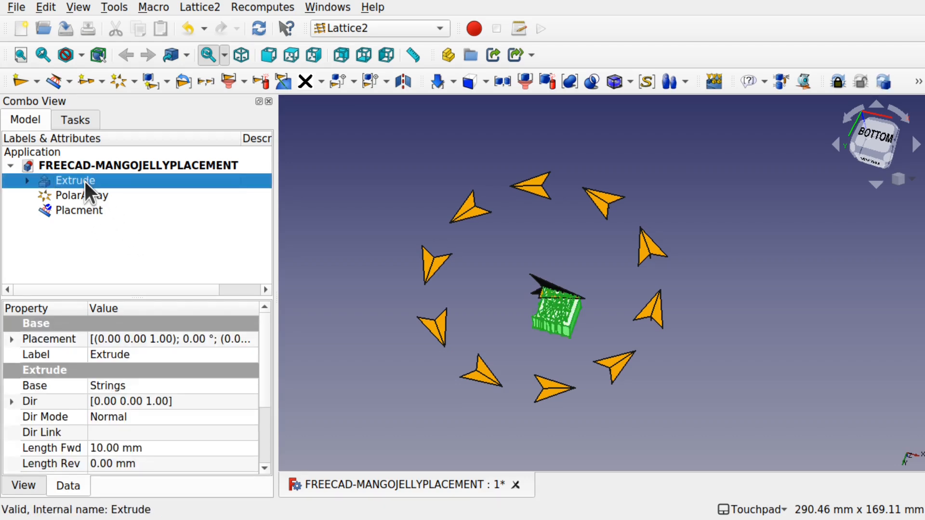
pyautogui.keyDown('ctrl'); pyautogui.click(83, 210); pyautogui.keyUp('ctrl')
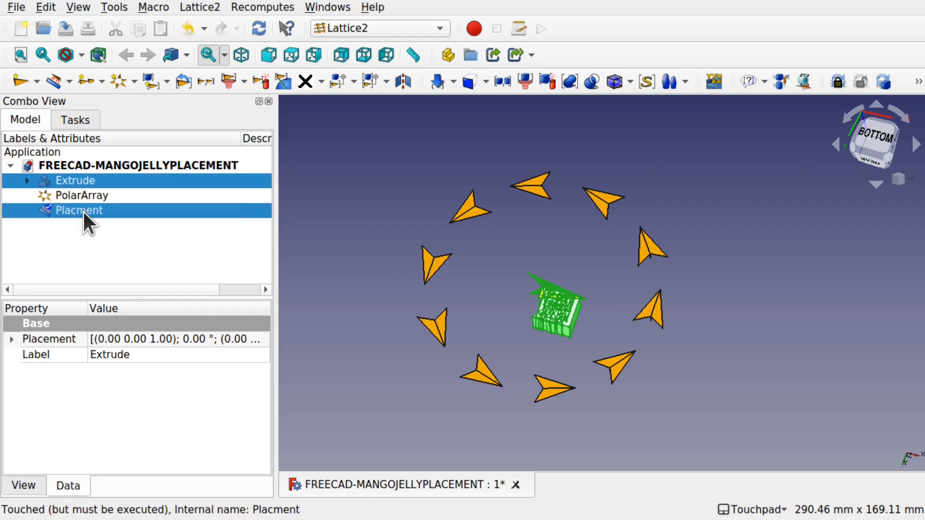
pyautogui.keyDown('ctrl'); pyautogui.click(89, 192); pyautogui.keyUp('ctrl')
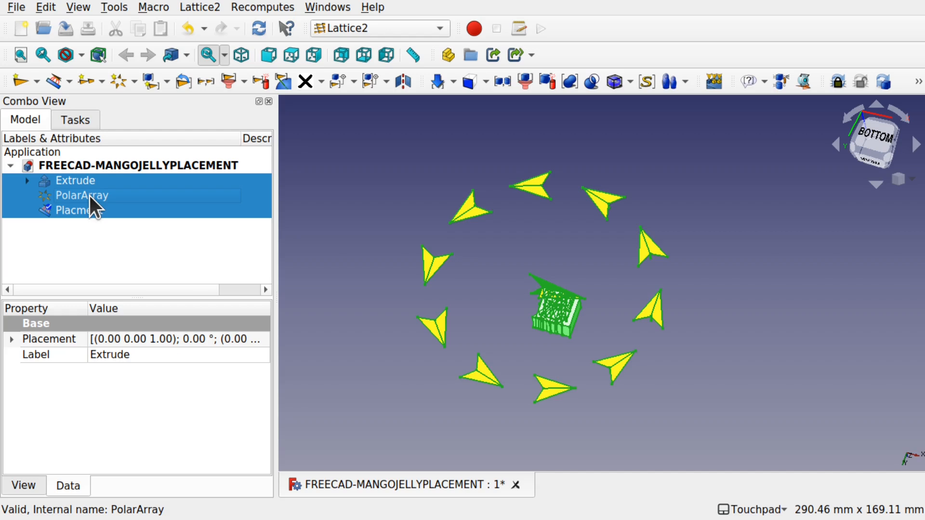
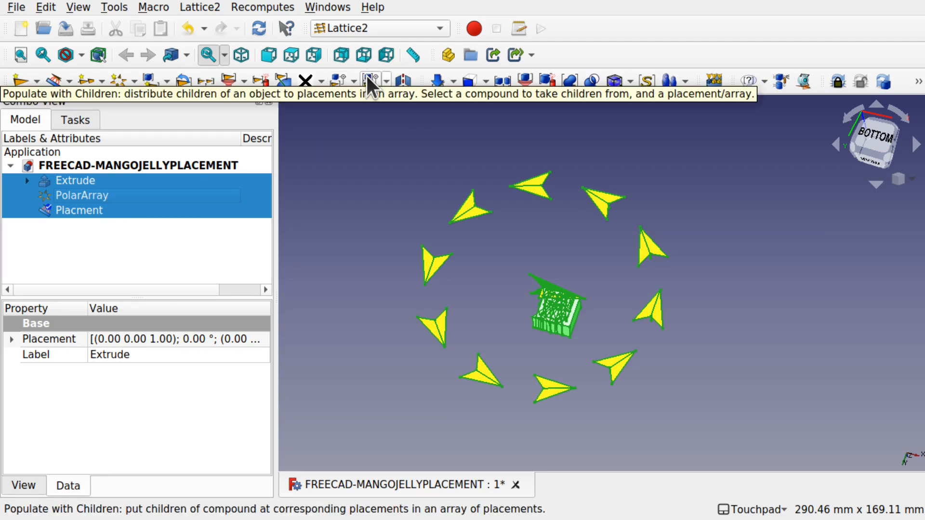
pyautogui.click(385, 82)
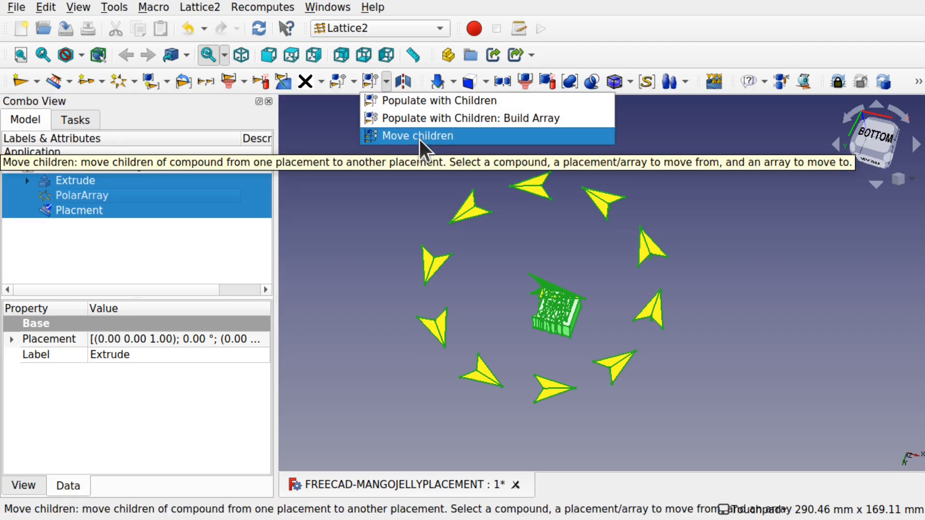
pyautogui.click(211, 9)
pyautogui.click(210, 10)
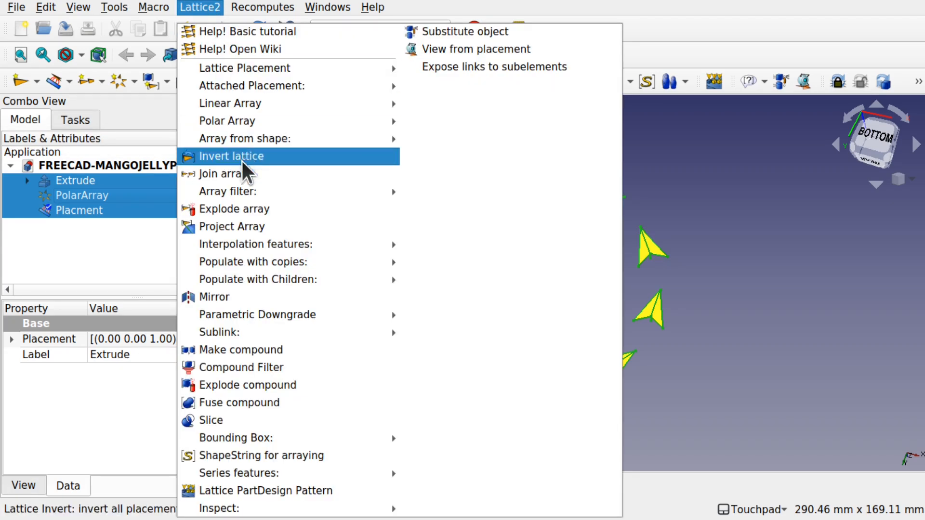
pyautogui.moveTo(297, 284)
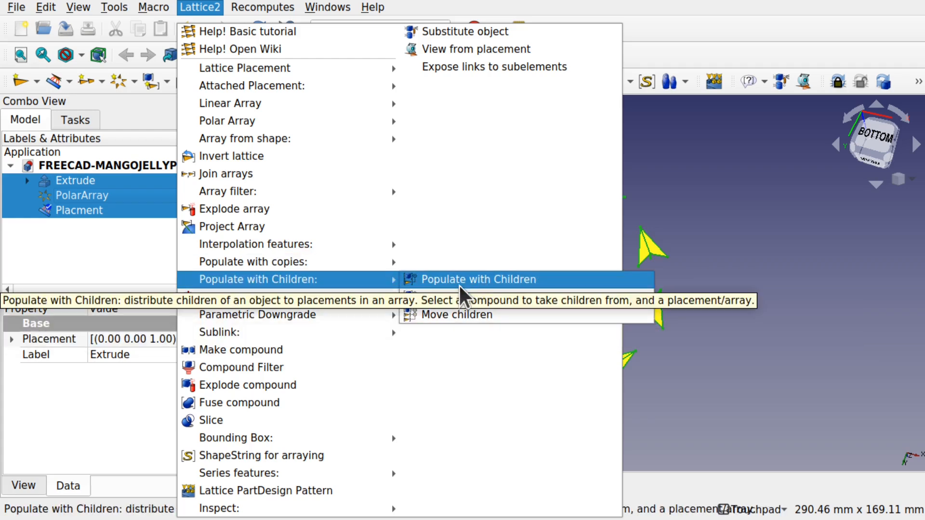
pyautogui.click(453, 317)
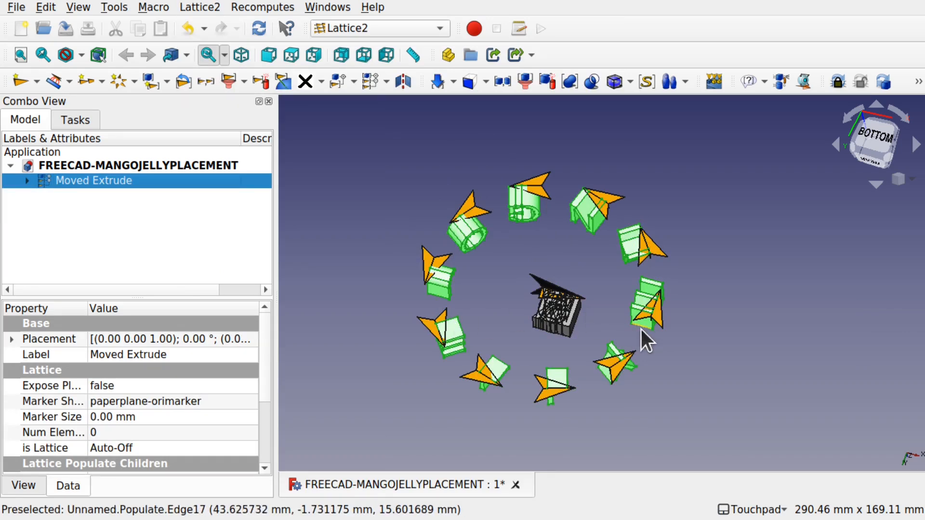
# Set the Flip Z property of the polar array inside Moved Extrude to false.
pyautogui.moveTo(654, 334); pyautogui.dragTo(622, 362, button='middle')
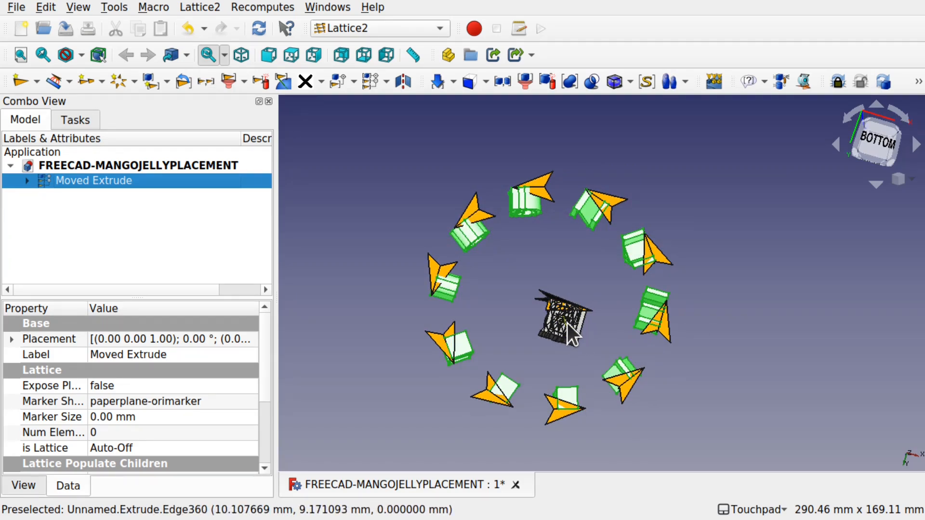
pyautogui.moveTo(571, 334); pyautogui.dragTo(577, 287, button='middle')
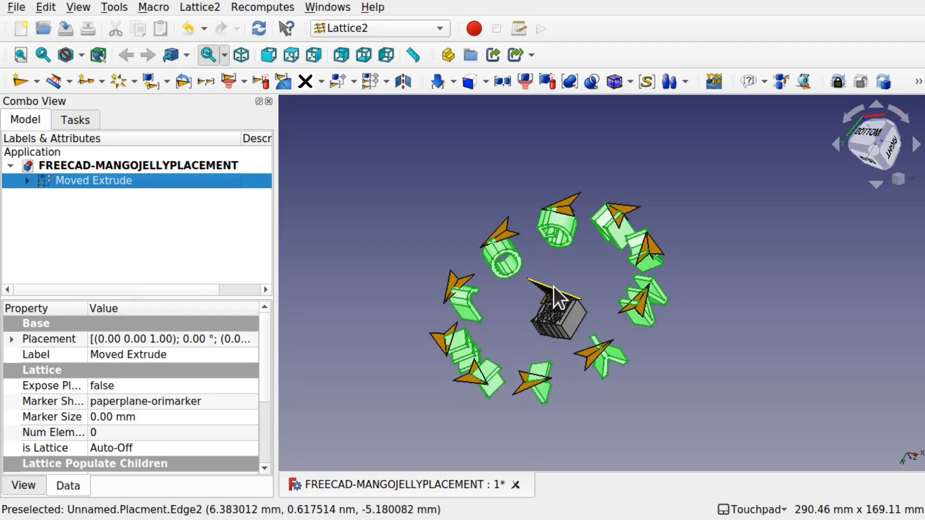
pyautogui.moveTo(638, 299); pyautogui.dragTo(741, 265, button='middle')
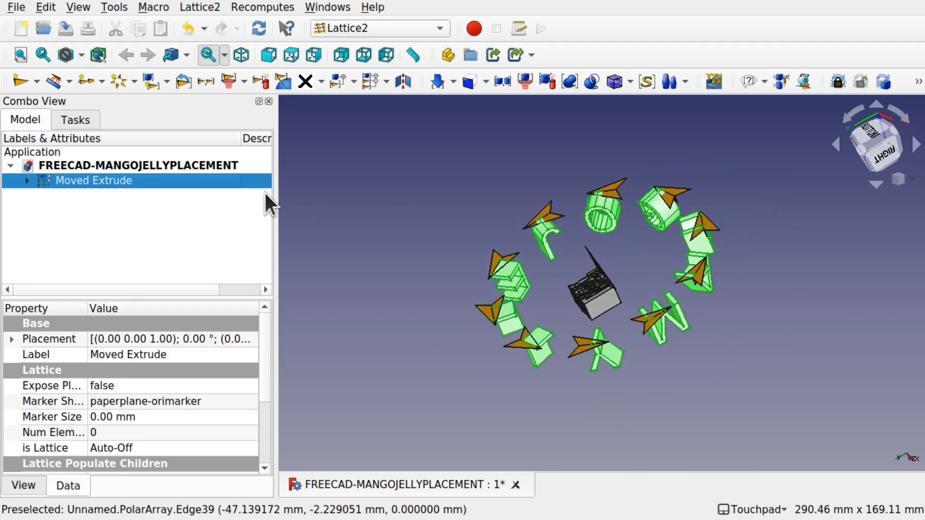
pyautogui.click(24, 180)
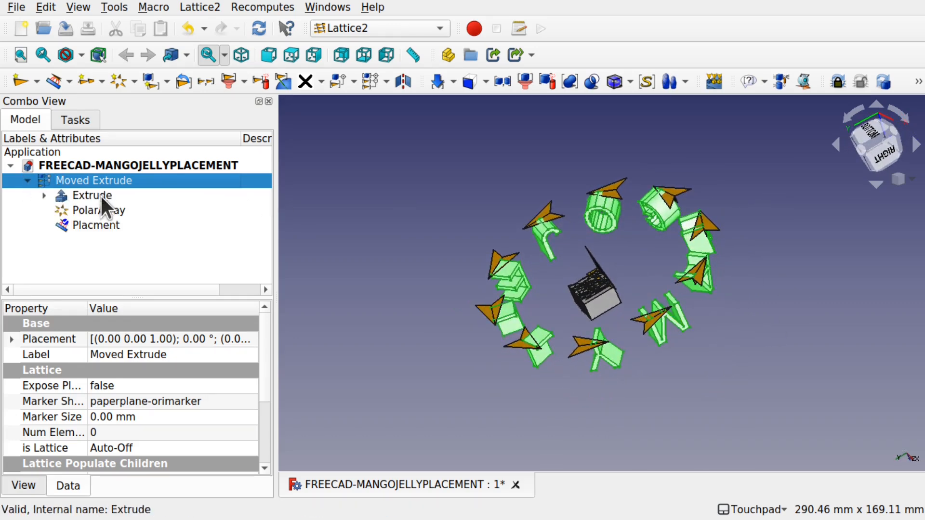
pyautogui.click(80, 208)
pyautogui.click(147, 464)
pyautogui.click(147, 464)
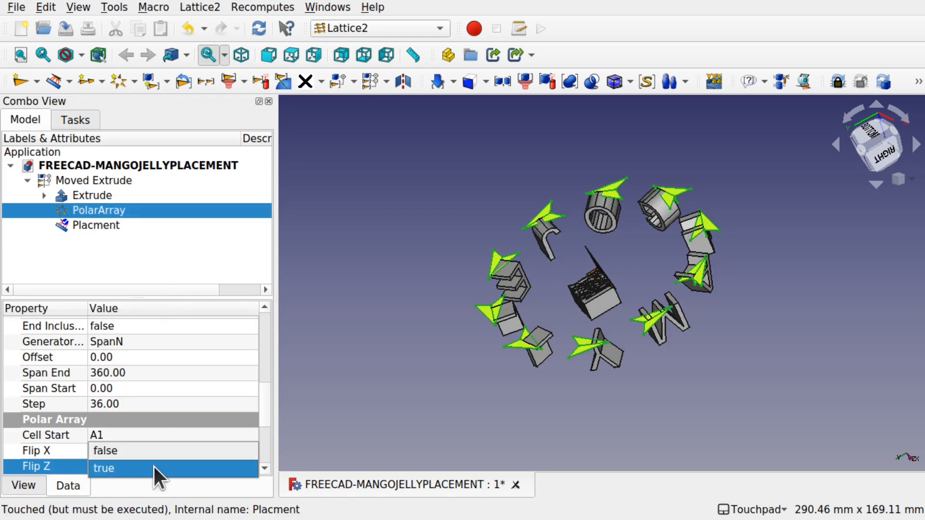
pyautogui.click(131, 455)
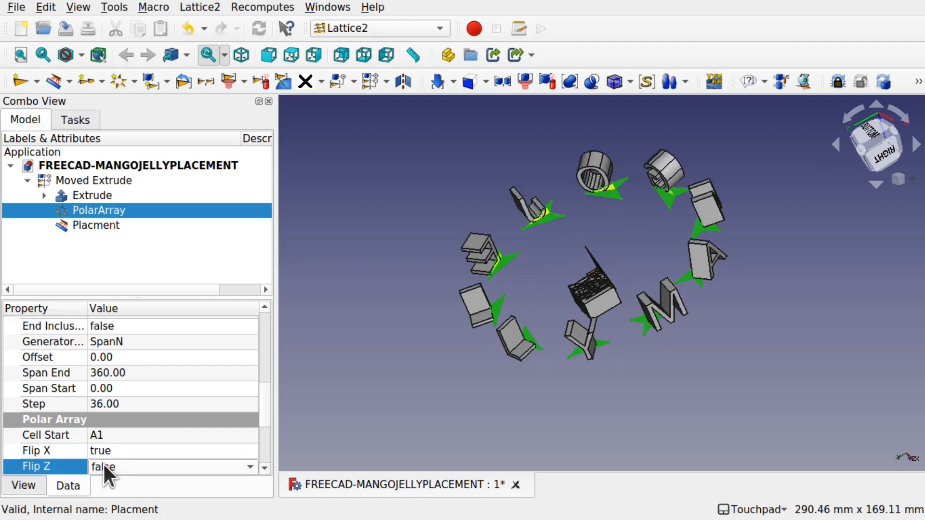
# Try the polar array with Flip X set to false and examine the letters' orientation around the ring.
pyautogui.keyDown('shift'); pyautogui.moveTo(639, 363); pyautogui.dragTo(453, 352); pyautogui.keyUp('shift')
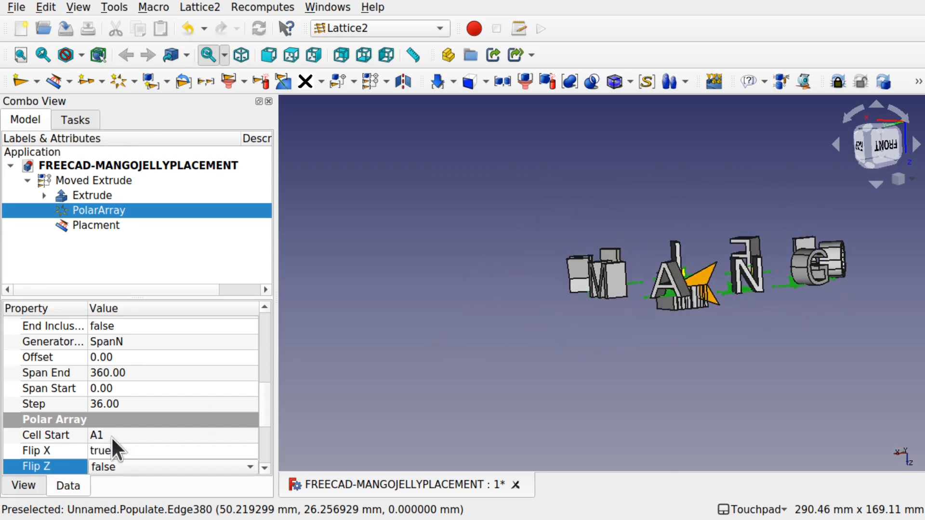
pyautogui.click(140, 450)
pyautogui.click(140, 452)
pyautogui.click(140, 441)
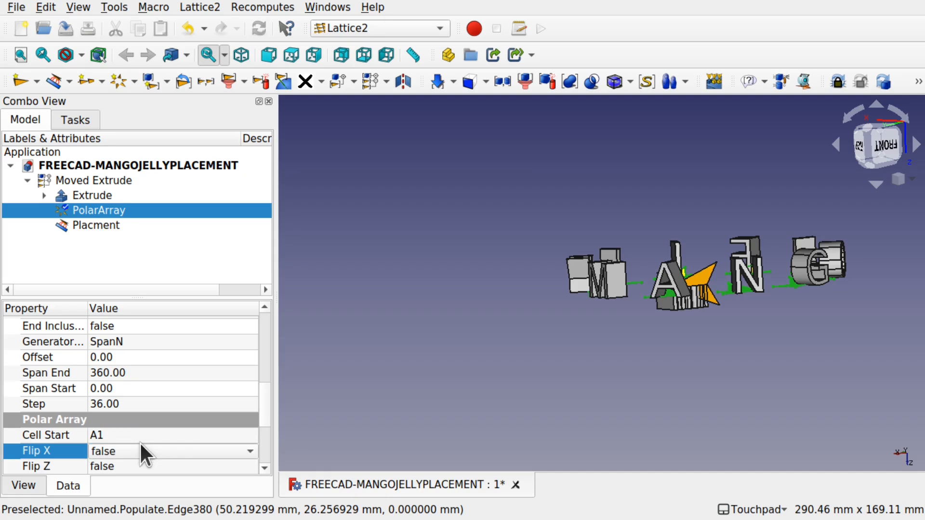
pyautogui.click(576, 366)
pyautogui.keyDown('shift'); pyautogui.moveTo(577, 366); pyautogui.dragTo(753, 282); pyautogui.keyUp('shift')
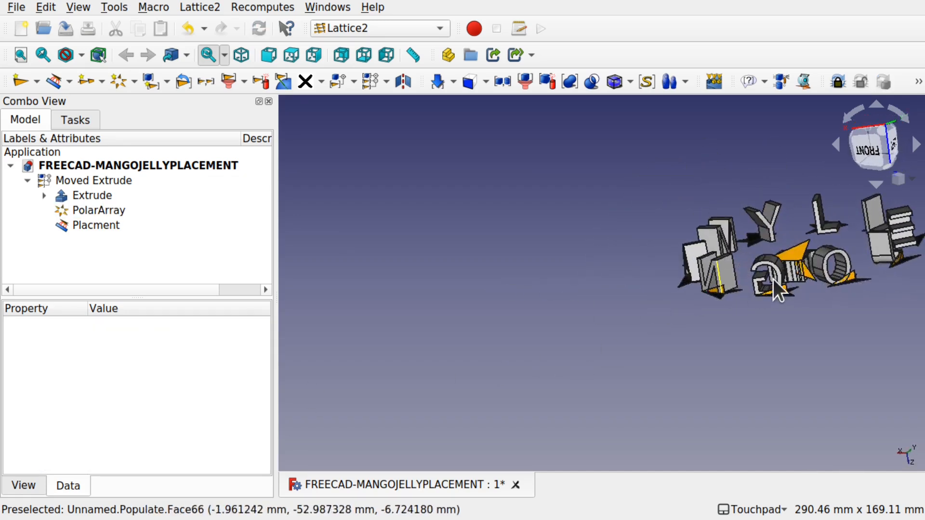
pyautogui.keyDown('shift'); pyautogui.moveTo(804, 261); pyautogui.dragTo(570, 320); pyautogui.keyUp('shift')
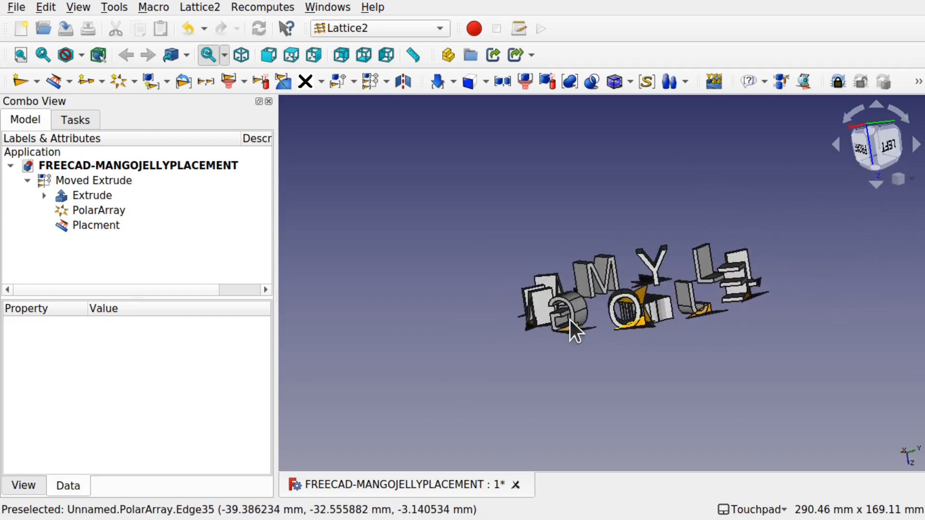
# Set the polar array's Flip X property back to true.
pyautogui.click(119, 210)
pyautogui.click(127, 469)
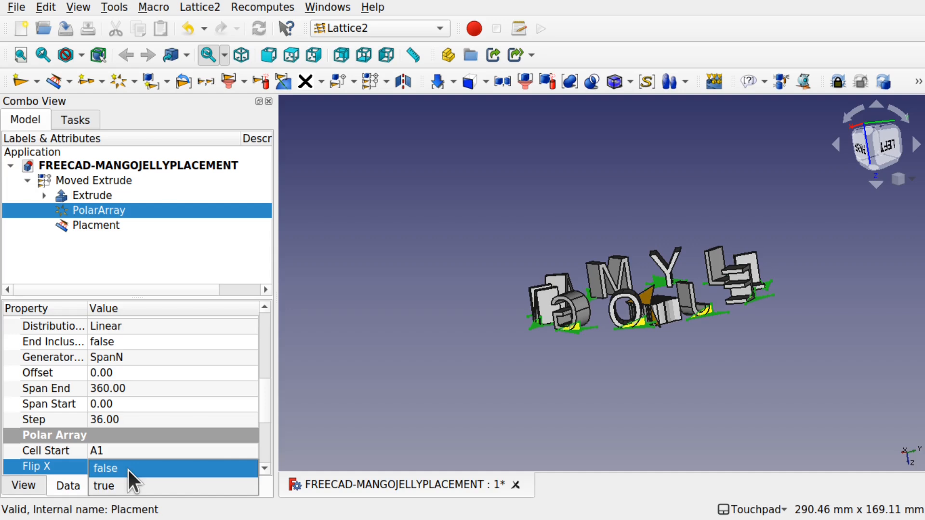
pyautogui.click(130, 481)
pyautogui.click(672, 313)
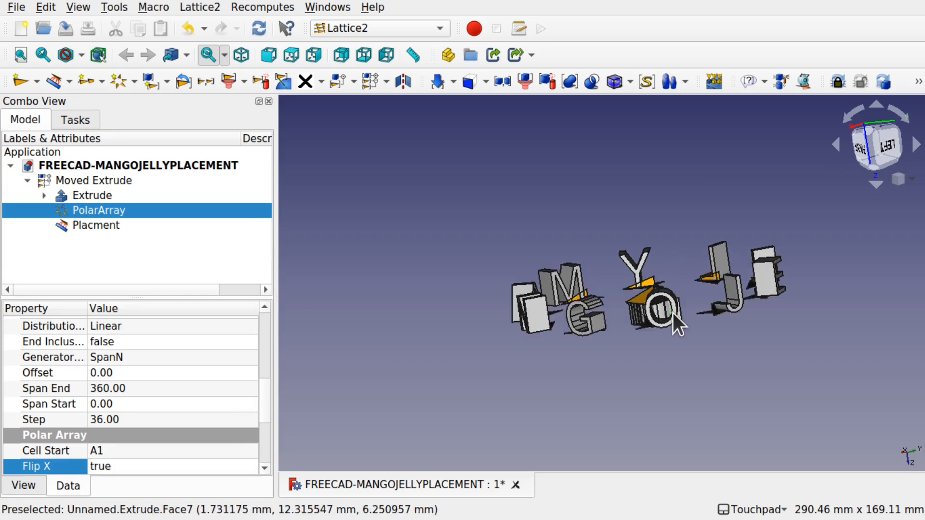
# Set the rotation around the x-axis in the attached placement's attachment offset to 27°.
pyautogui.keyDown('shift'); pyautogui.moveTo(712, 269); pyautogui.dragTo(631, 315); pyautogui.keyUp('shift')
pyautogui.scroll(5, 677, 294)
pyautogui.keyDown('shift'); pyautogui.moveTo(679, 294); pyautogui.dragTo(697, 290); pyautogui.keyUp('shift')
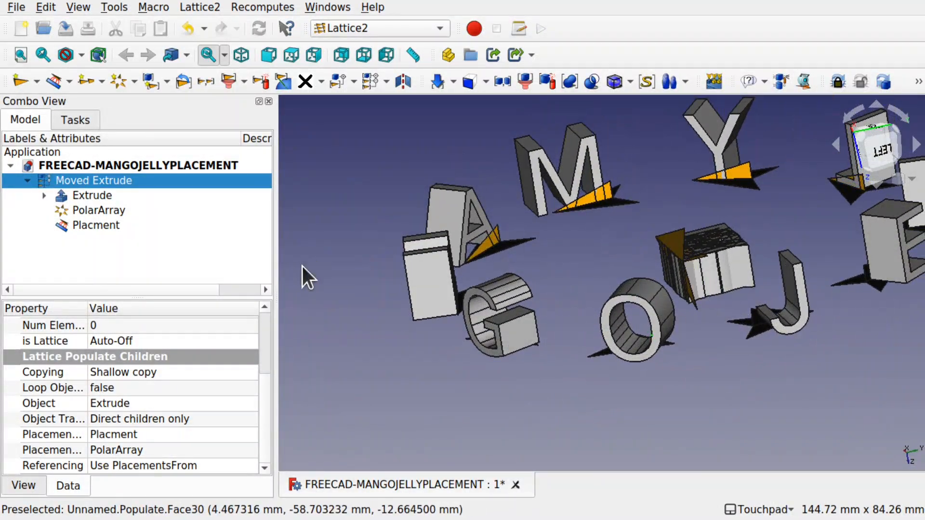
pyautogui.doubleClick(100, 225)
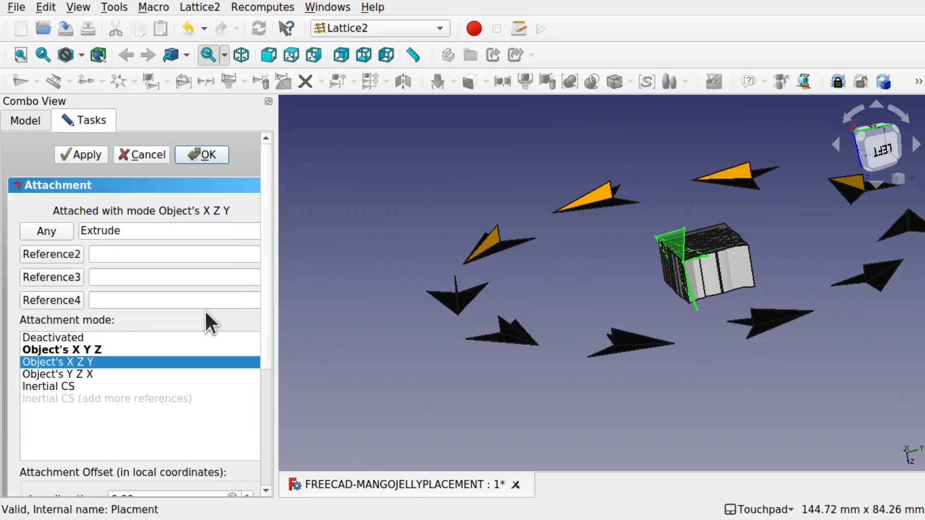
pyautogui.scroll(-5, 260, 346)
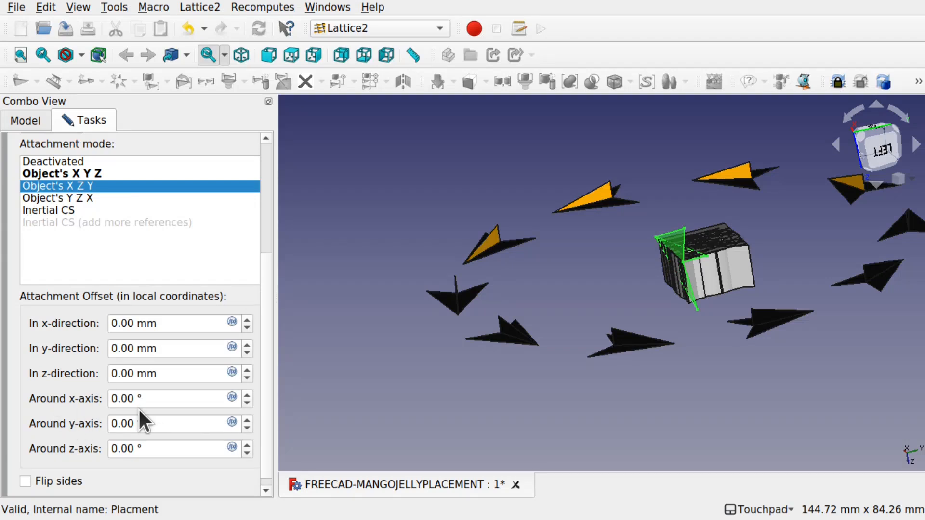
pyautogui.click(156, 400)
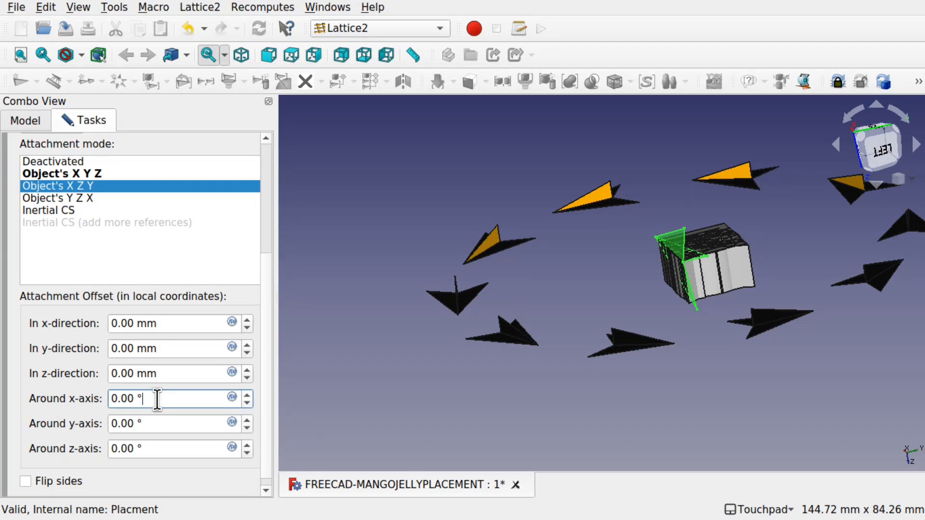
pyautogui.scroll(20, 157, 399)
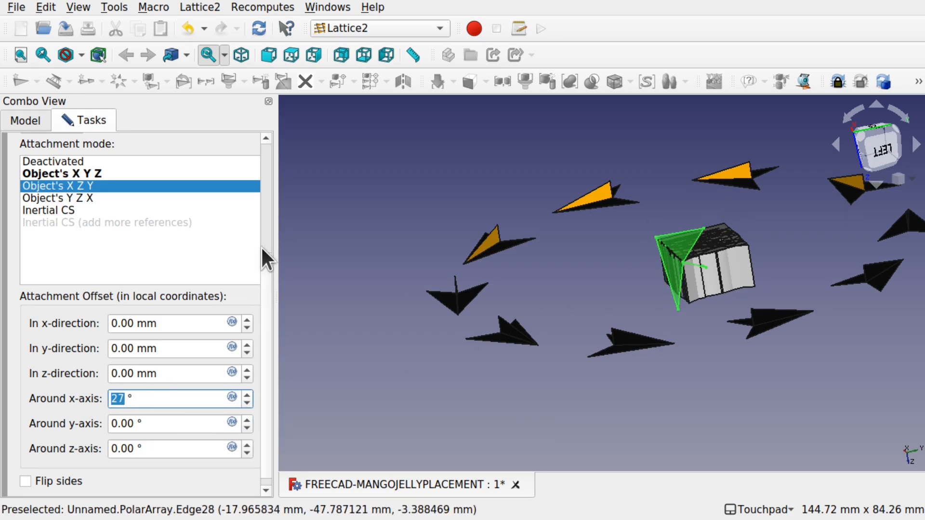
pyautogui.scroll(5, 262, 243)
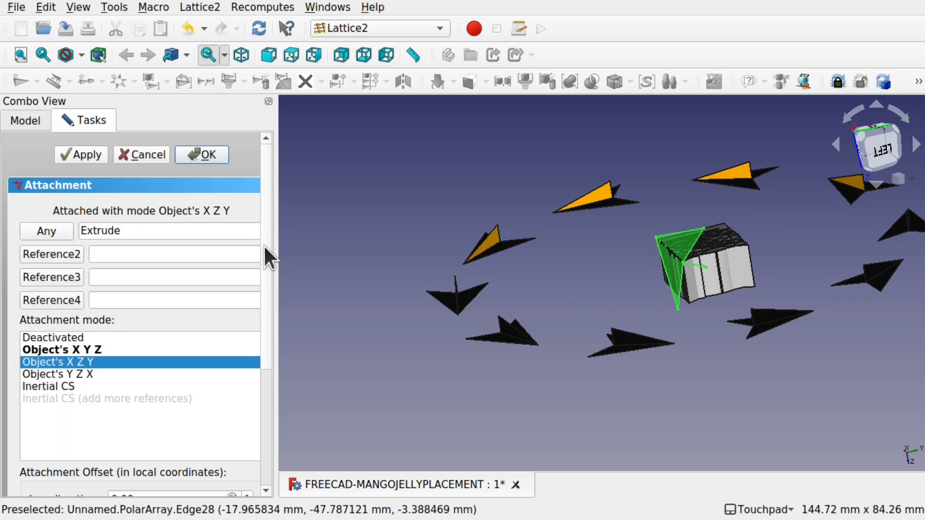
pyautogui.click(225, 153)
pyautogui.click(544, 267)
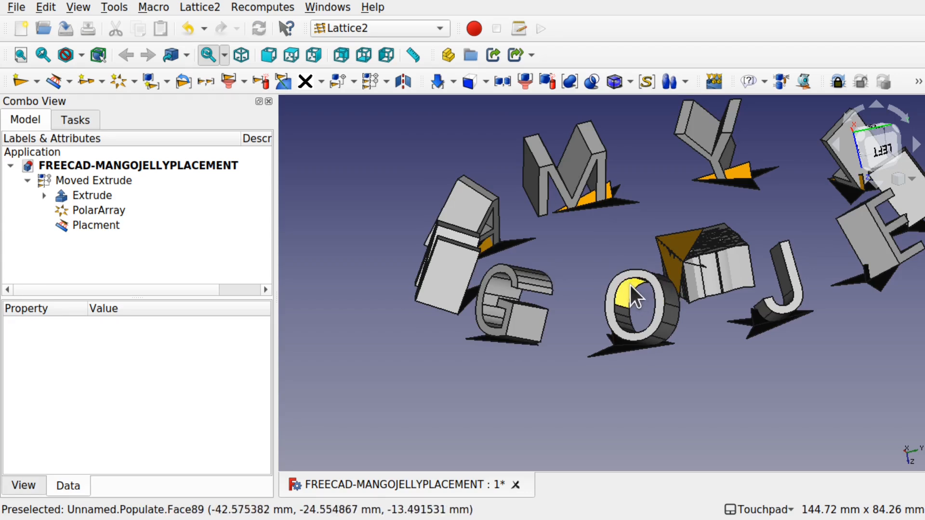
# Examine the orientation of the tilted letters around the polar array from several angles.
pyautogui.keyDown('alt'); pyautogui.moveTo(623, 282); pyautogui.dragTo(737, 357); pyautogui.keyUp('alt')
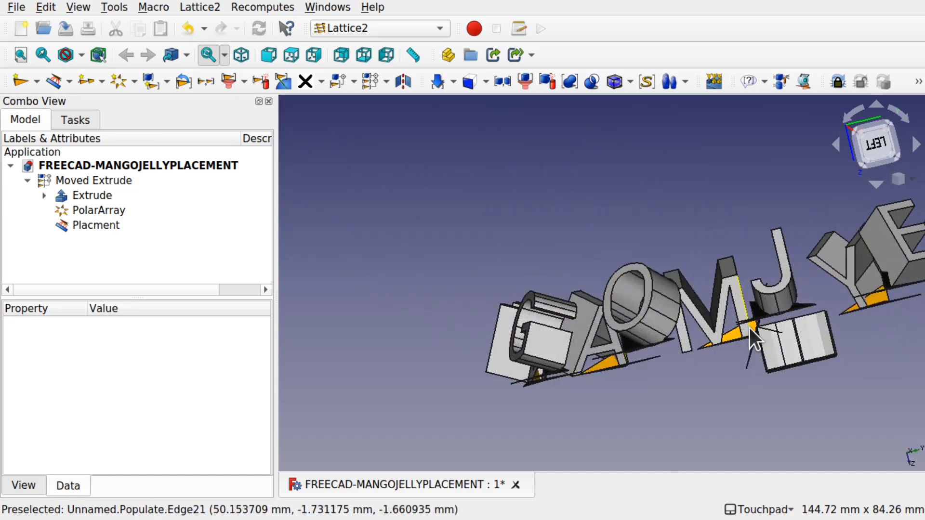
pyautogui.keyDown('alt'); pyautogui.moveTo(729, 303); pyautogui.dragTo(750, 345); pyautogui.keyUp('alt')
pyautogui.keyDown('alt'); pyautogui.moveTo(688, 336); pyautogui.dragTo(714, 351); pyautogui.keyUp('alt')
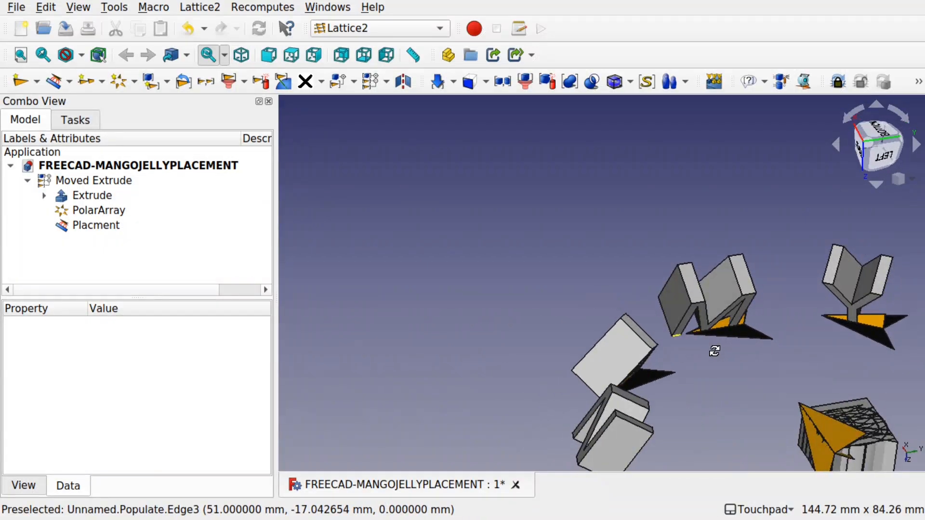
pyautogui.keyDown('alt'); pyautogui.moveTo(617, 305); pyautogui.dragTo(543, 251); pyautogui.keyUp('alt')
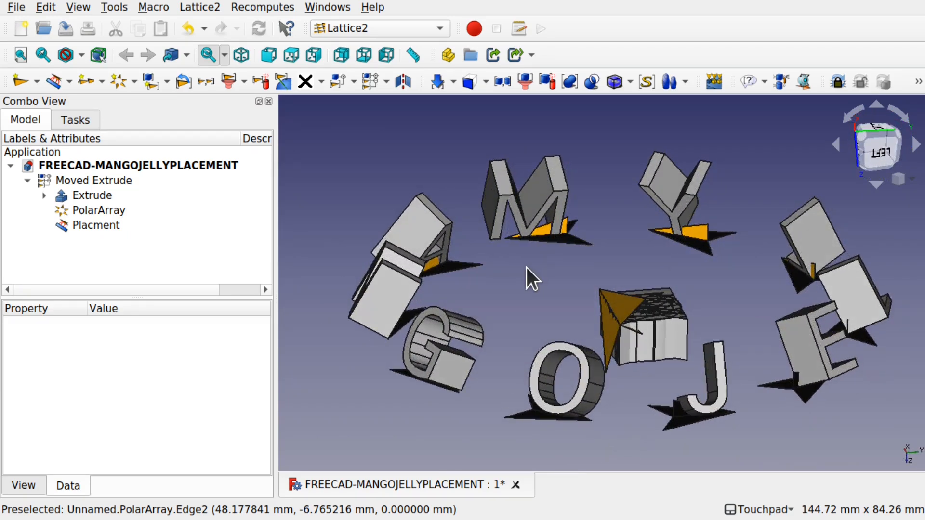
pyautogui.click(353, 27)
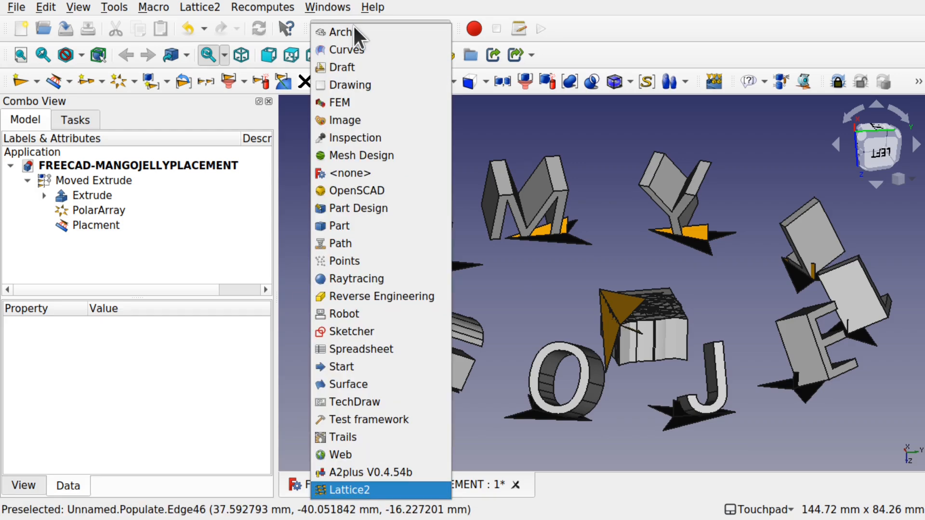
pyautogui.click(374, 225)
pyautogui.keyDown('alt'); pyautogui.moveTo(559, 204); pyautogui.dragTo(669, 308); pyautogui.keyUp('alt')
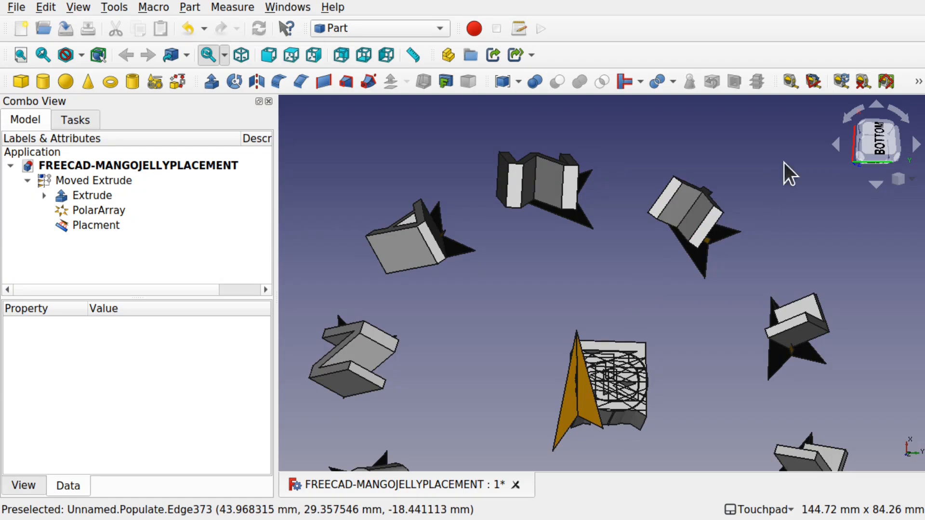
# Start a new sketch in the Sketcher workbench on the XY-Plane with reversed direction.
pyautogui.click(880, 137)
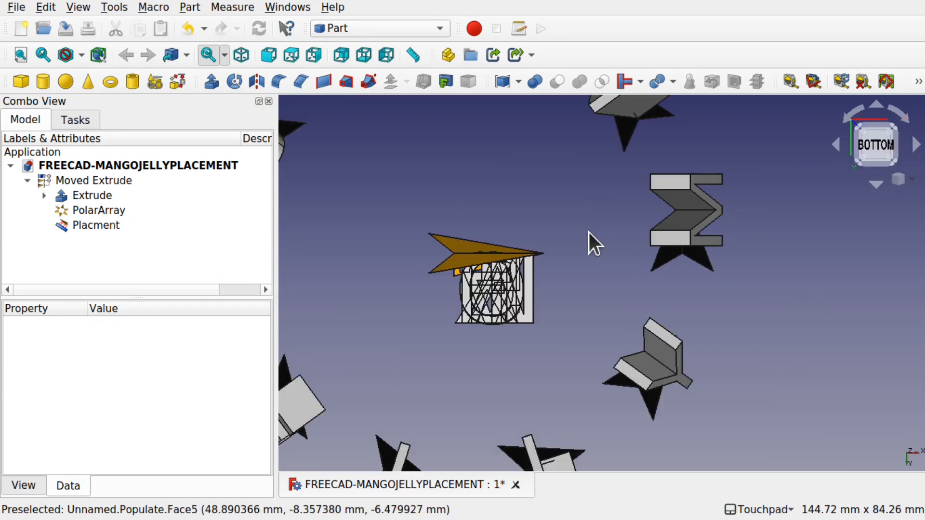
pyautogui.keyDown('shift'); pyautogui.moveTo(589, 231); pyautogui.dragTo(780, 257); pyautogui.keyUp('shift')
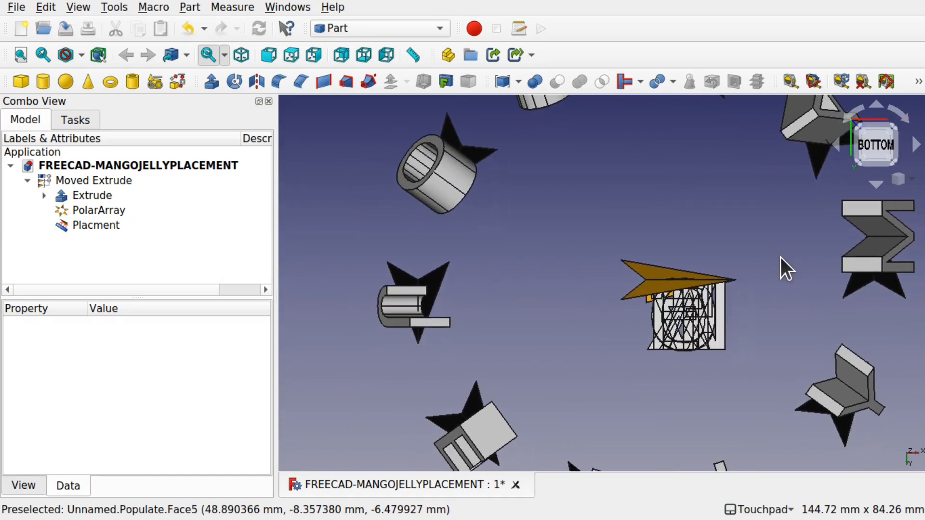
pyautogui.click(374, 28)
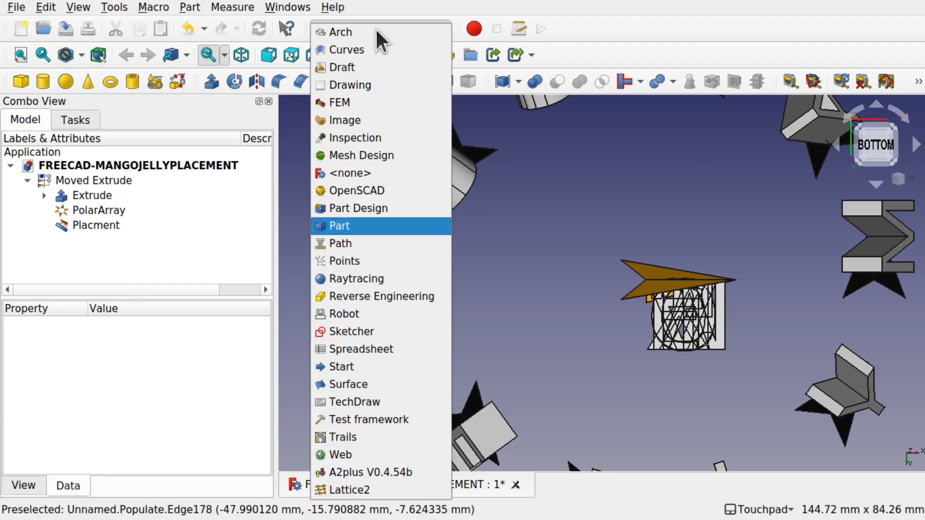
pyautogui.click(400, 333)
pyautogui.scroll(-1, 671, 282)
pyautogui.scroll(-3, 670, 281)
pyautogui.keyDown('shift'); pyautogui.moveTo(671, 282); pyautogui.dragTo(524, 329); pyautogui.keyUp('shift')
pyautogui.scroll(3, 524, 329)
pyautogui.scroll(-1, 524, 333)
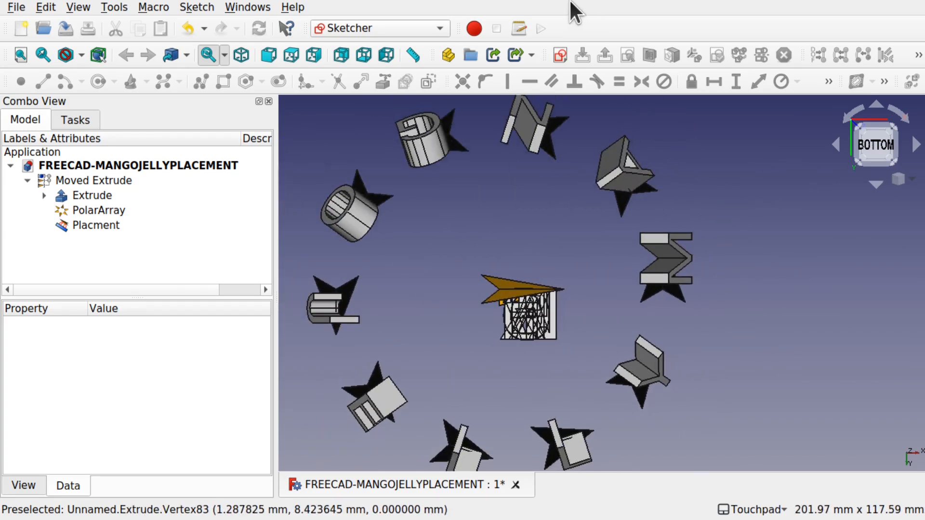
pyautogui.click(560, 56)
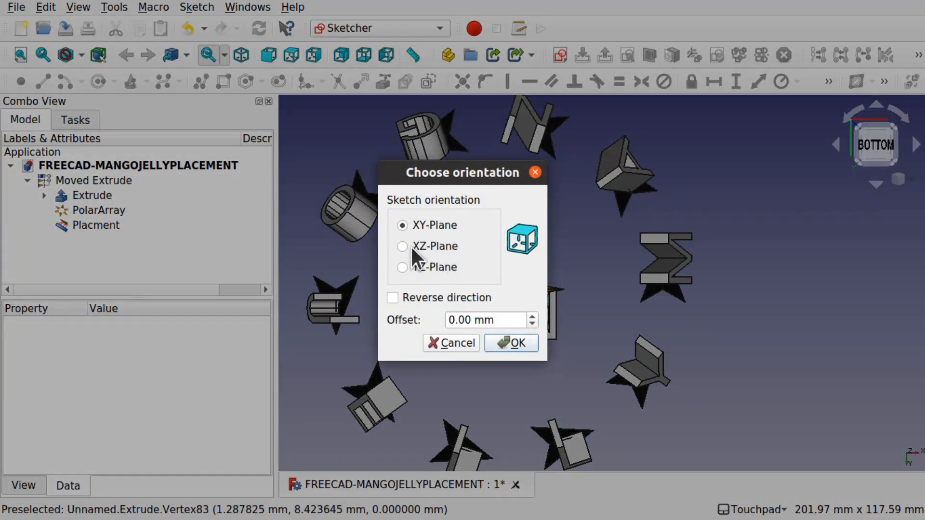
pyautogui.click(394, 296)
pyautogui.click(517, 345)
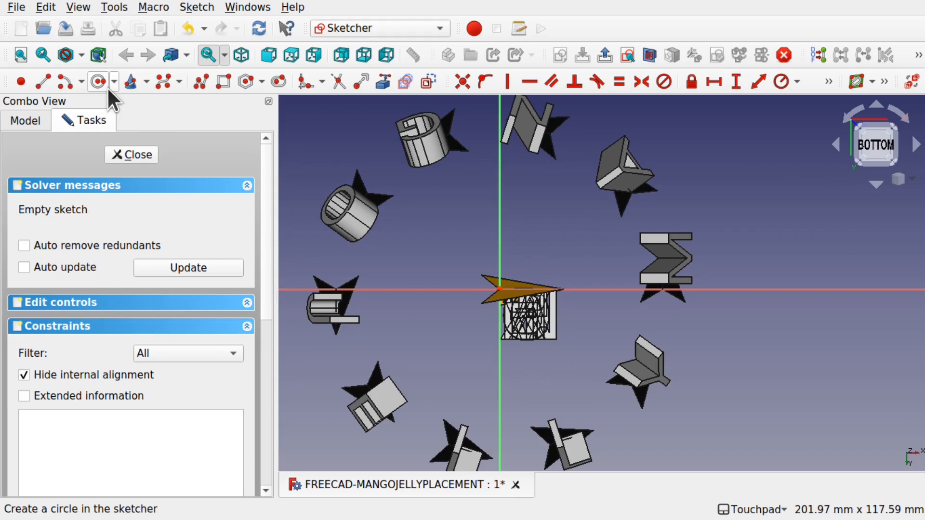
# Draw two concentric circles centred on the origin, the outer about 52 mm in radius and the inner slightly smaller, and finish the sketch.
pyautogui.click(98, 82)
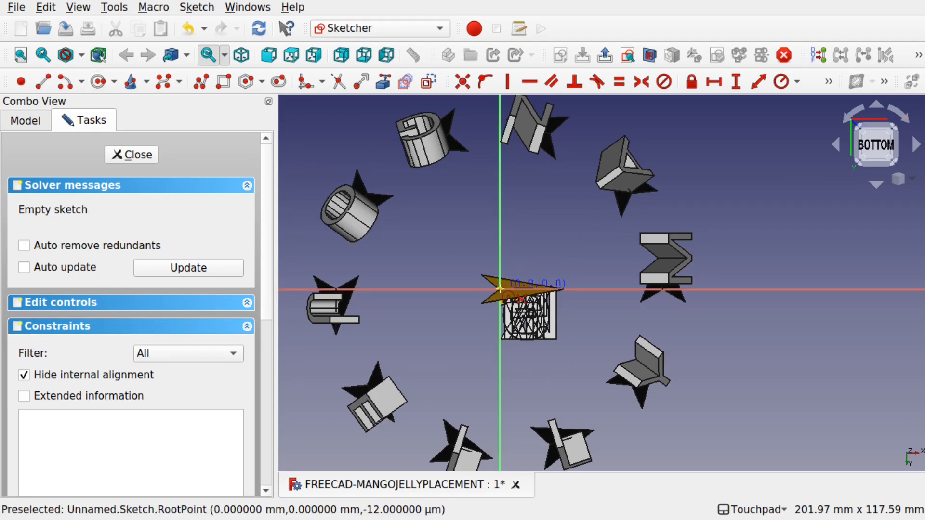
pyautogui.click(499, 289)
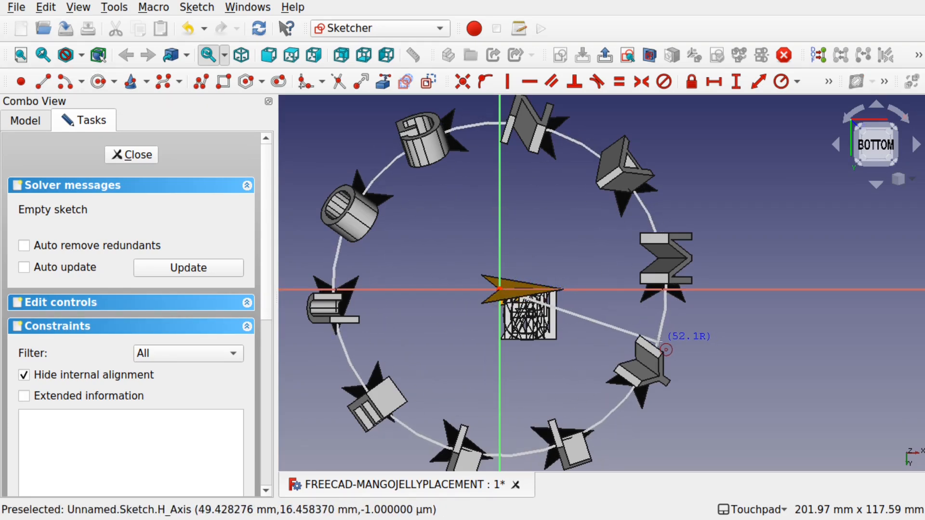
pyautogui.click(664, 351)
pyautogui.click(499, 289)
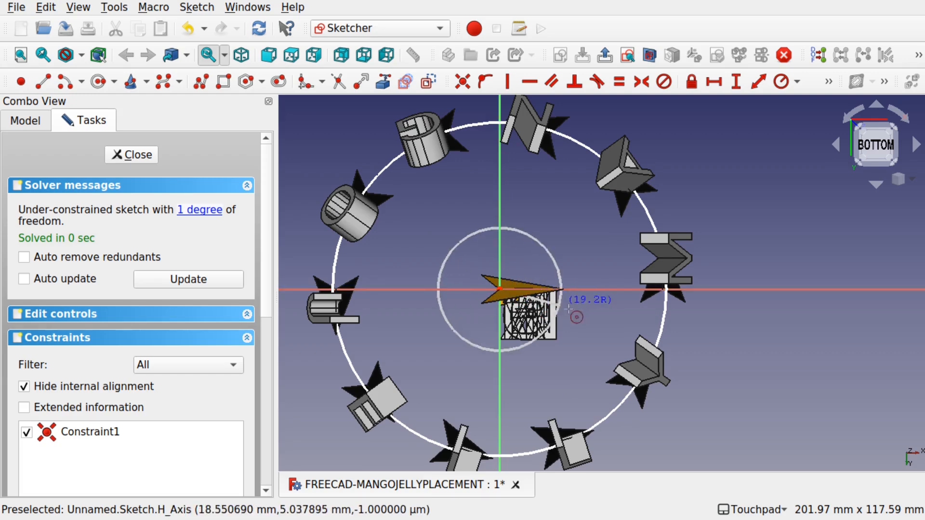
pyautogui.click(636, 327)
pyautogui.keyDown('alt'); pyautogui.moveTo(563, 287); pyautogui.dragTo(632, 242); pyautogui.keyUp('alt')
pyautogui.click(134, 155)
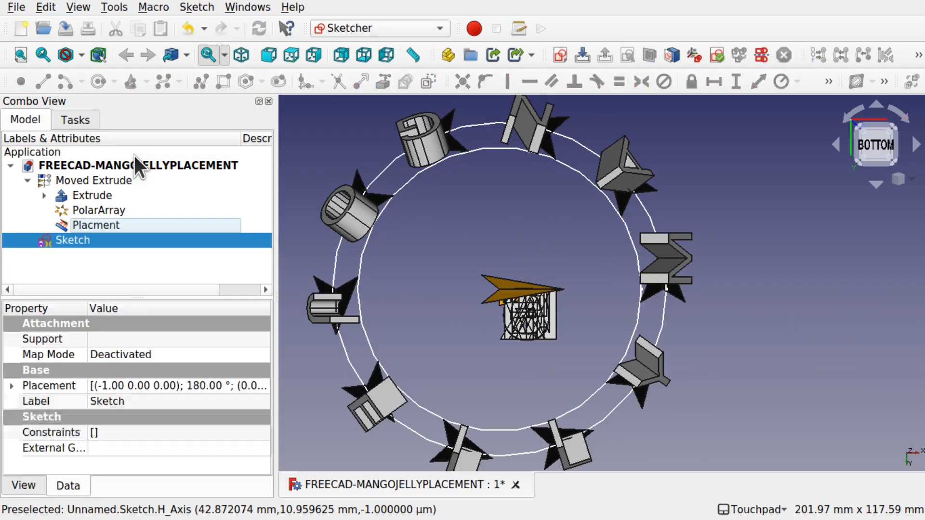
# Extrude the two-circle sketch 10 mm into a ring with the Part workbench.
pyautogui.click(342, 23)
pyautogui.click(354, 224)
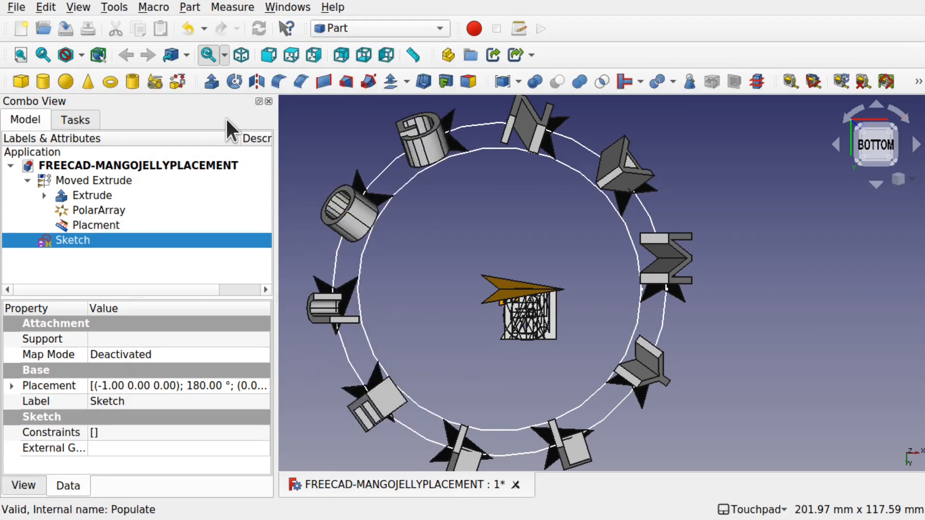
pyautogui.click(213, 80)
pyautogui.keyDown('alt'); pyautogui.moveTo(548, 293); pyautogui.dragTo(551, 213); pyautogui.keyUp('alt')
pyautogui.click(195, 154)
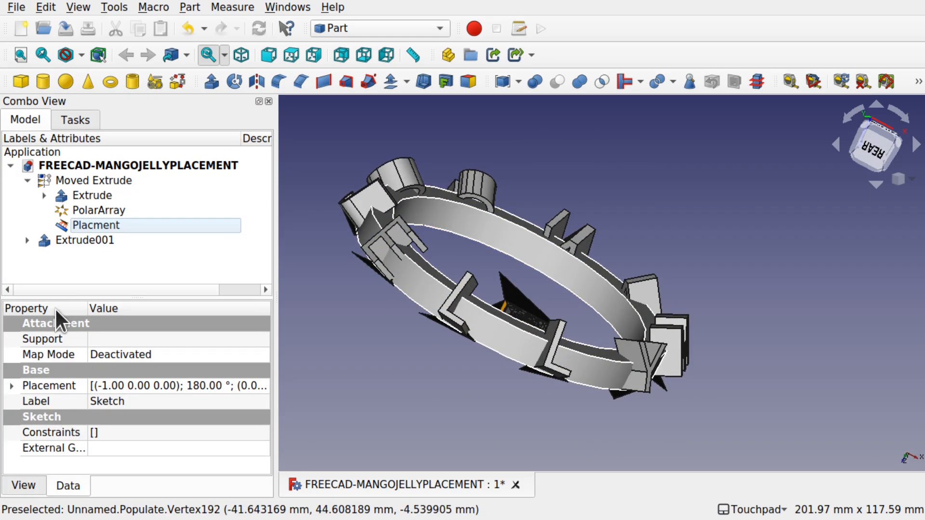
# Try longer forward extrusion lengths for the letters, from 14 mm up to 21 mm.
pyautogui.click(100, 201)
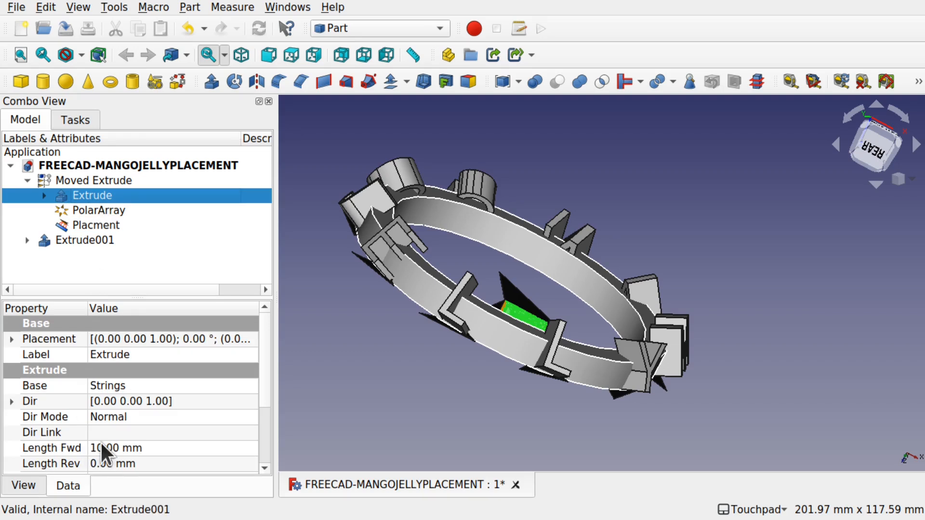
pyautogui.click(151, 447)
pyautogui.write('14')
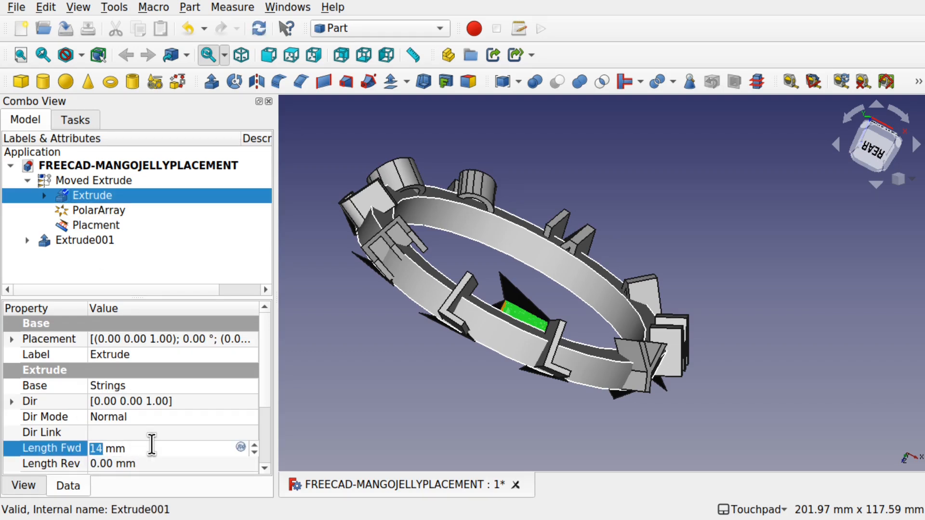
pyautogui.press('Return')
pyautogui.press('Up')
pyautogui.press('Up')
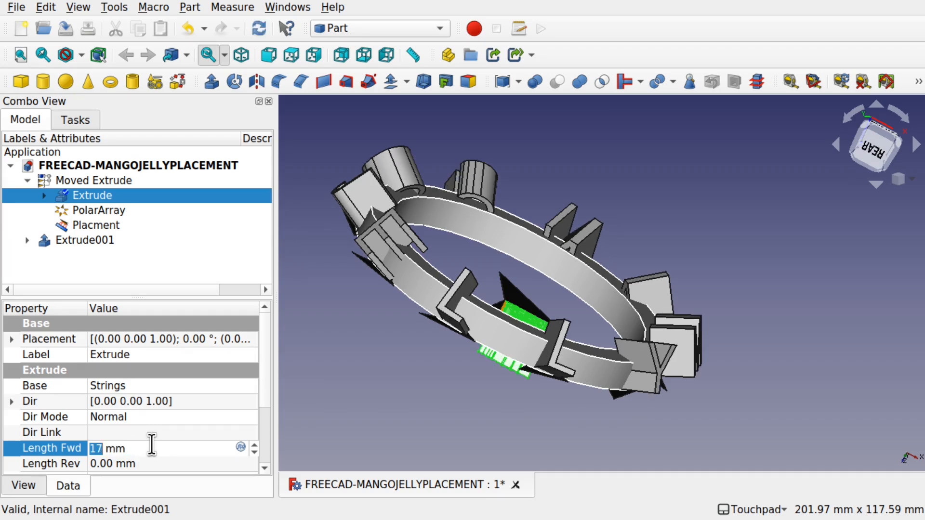
pyautogui.press('Up')
pyautogui.press('Up')
pyautogui.press('Up')
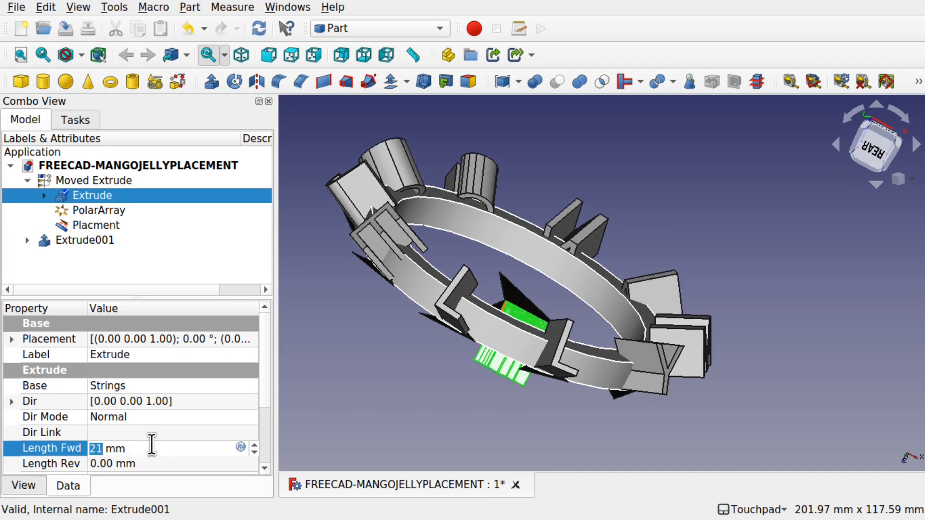
# Reduce the letters' forward extrusion length, trying 5 mm and settling on 8 mm.
pyautogui.press('Down')
pyautogui.press('Down')
pyautogui.press('Down')
pyautogui.press('Down')
pyautogui.press('Down')
pyautogui.press('Return')
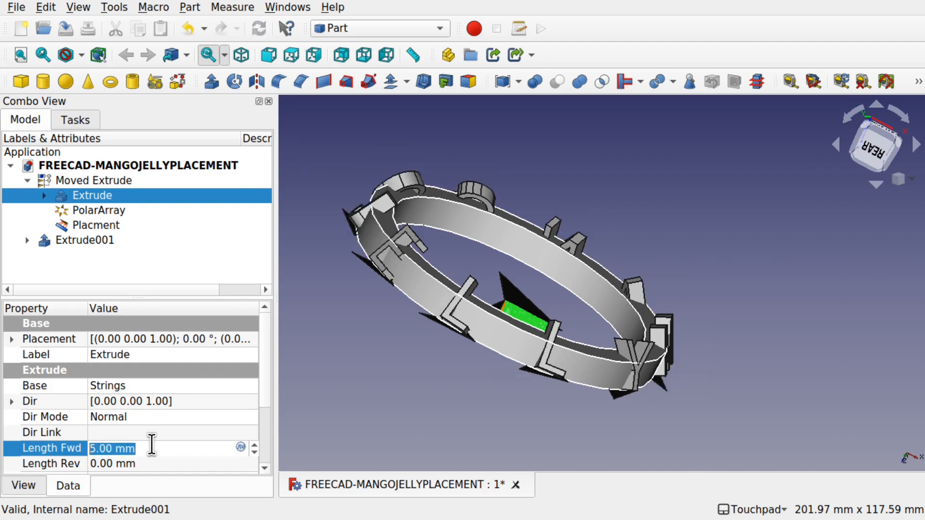
pyautogui.write('8')
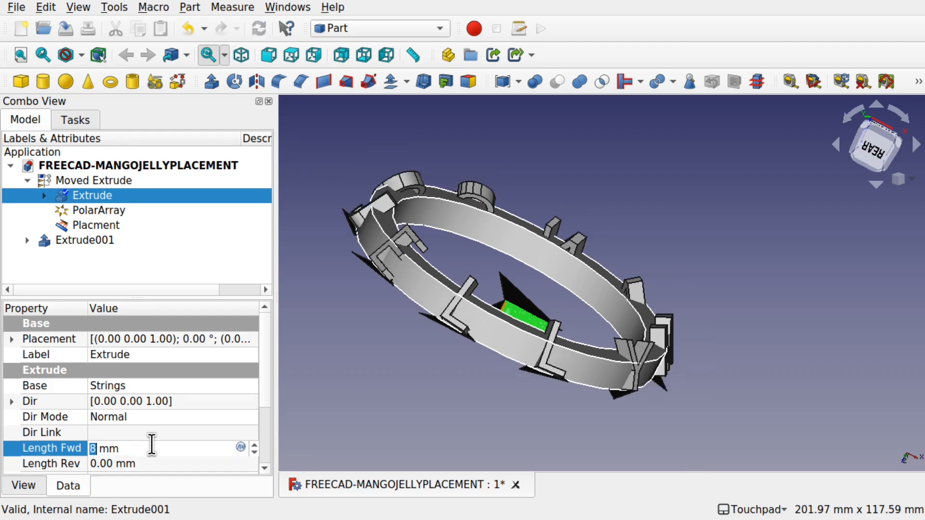
pyautogui.press('Return')
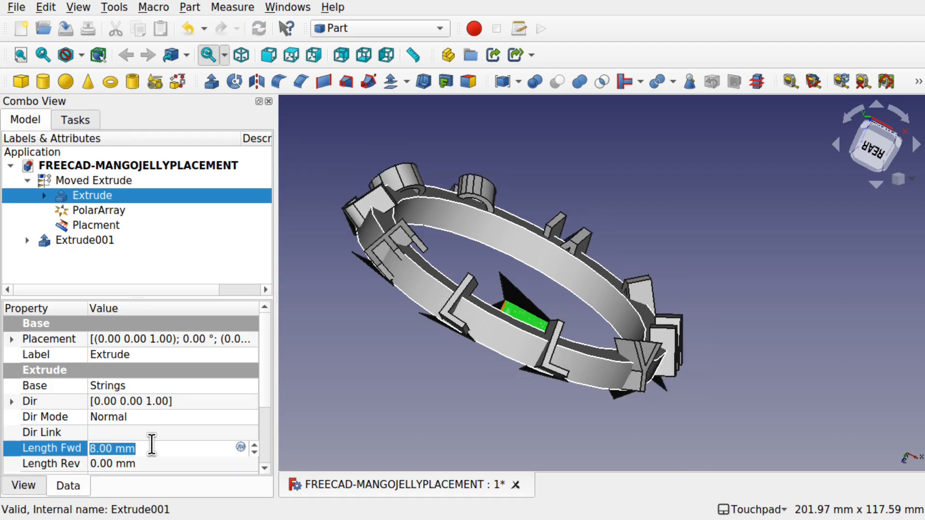
# Set the ring extrusion's forward length to 16 mm and inspect how the letters sit on it.
pyautogui.click(97, 240)
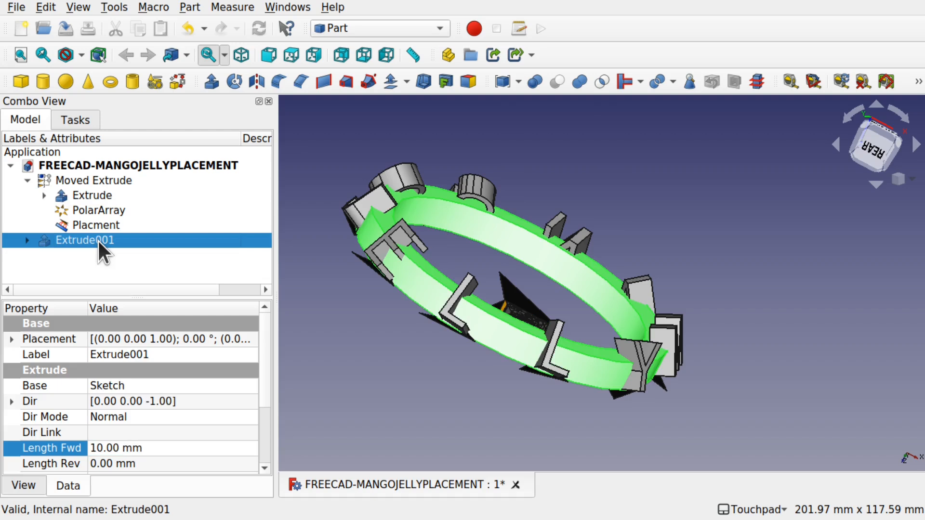
pyautogui.click(185, 450)
pyautogui.write('5')
pyautogui.press('Return')
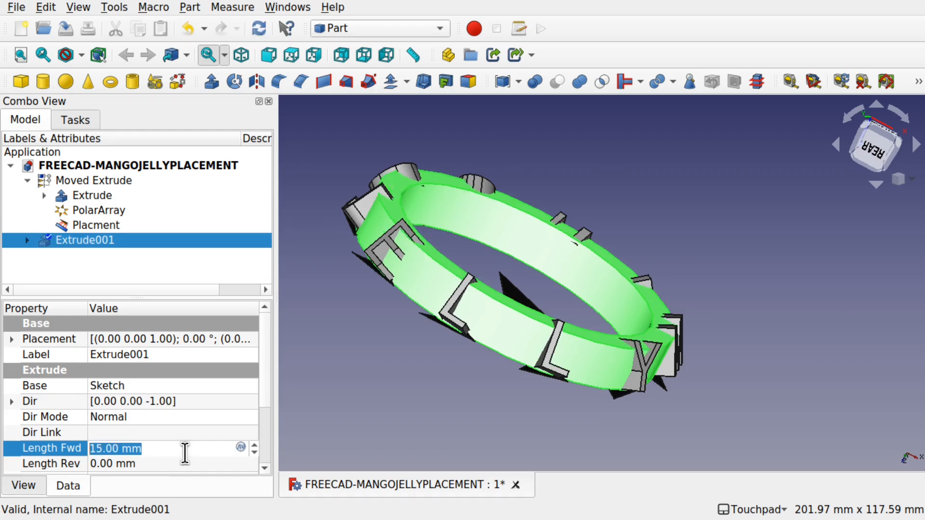
pyautogui.write('16')
pyautogui.press('Return')
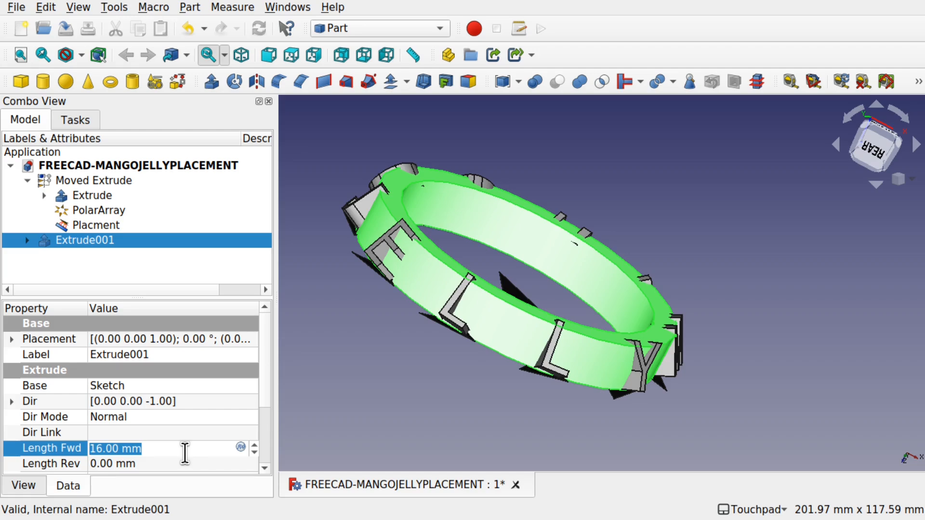
pyautogui.keyDown('shift'); pyautogui.moveTo(580, 354); pyautogui.dragTo(522, 340); pyautogui.keyUp('shift')
pyautogui.keyDown('shift'); pyautogui.moveTo(664, 326); pyautogui.dragTo(554, 289); pyautogui.keyUp('shift')
pyautogui.keyDown('shift'); pyautogui.moveTo(633, 375); pyautogui.dragTo(728, 372); pyautogui.keyUp('shift')
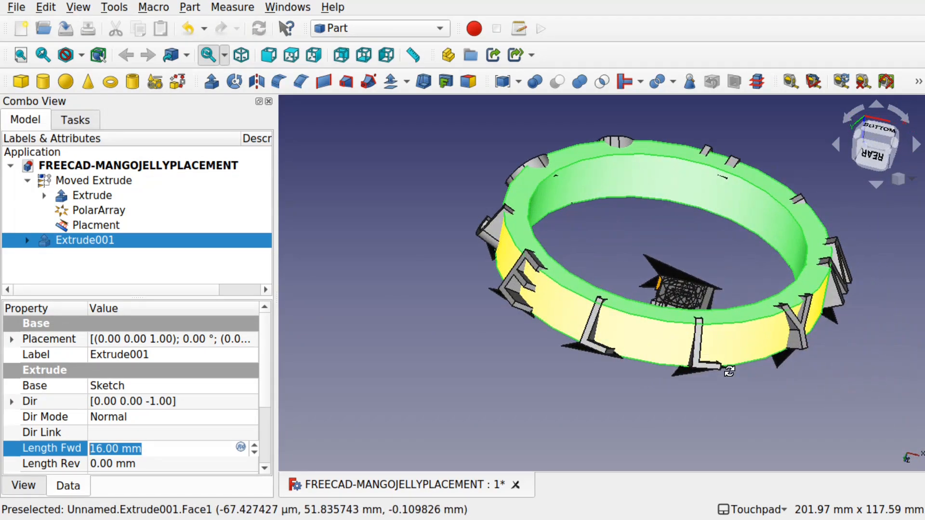
# Chamfer the ring's outer circular edge, the upper one in the current view, with a constant length of 4 mm.
pyautogui.click(640, 341)
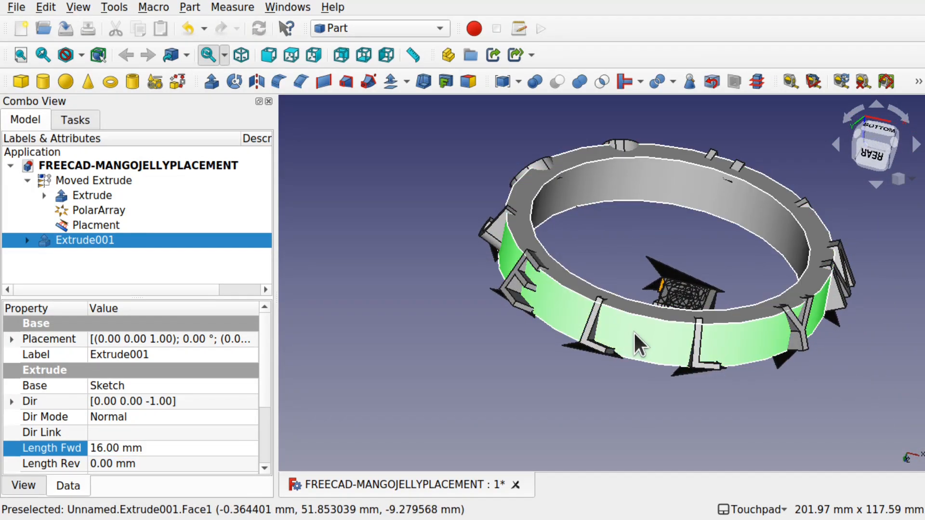
pyautogui.click(487, 367)
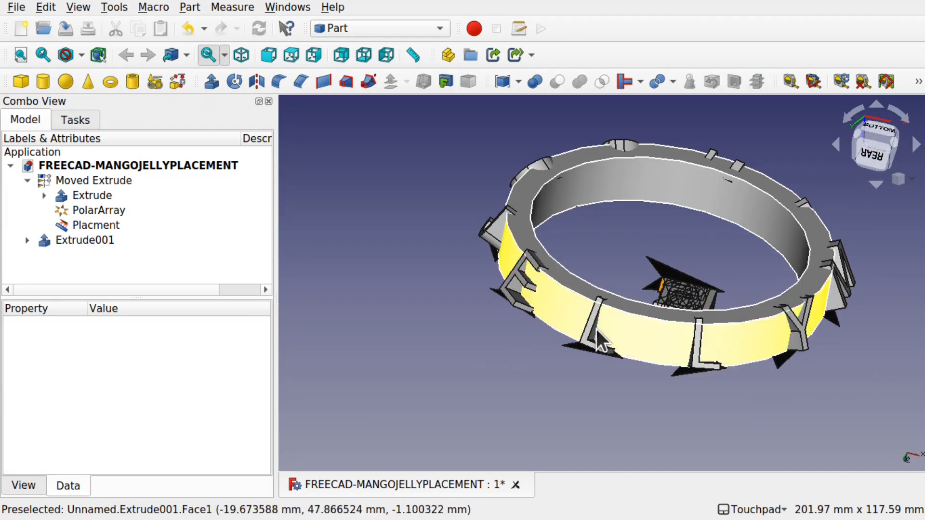
pyautogui.click(654, 316)
pyautogui.click(301, 82)
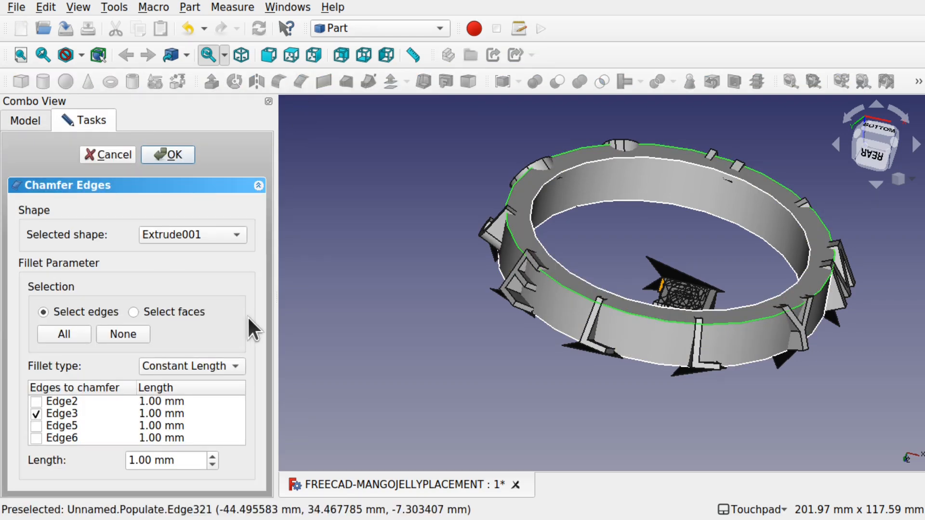
pyautogui.scroll(6, 212, 453)
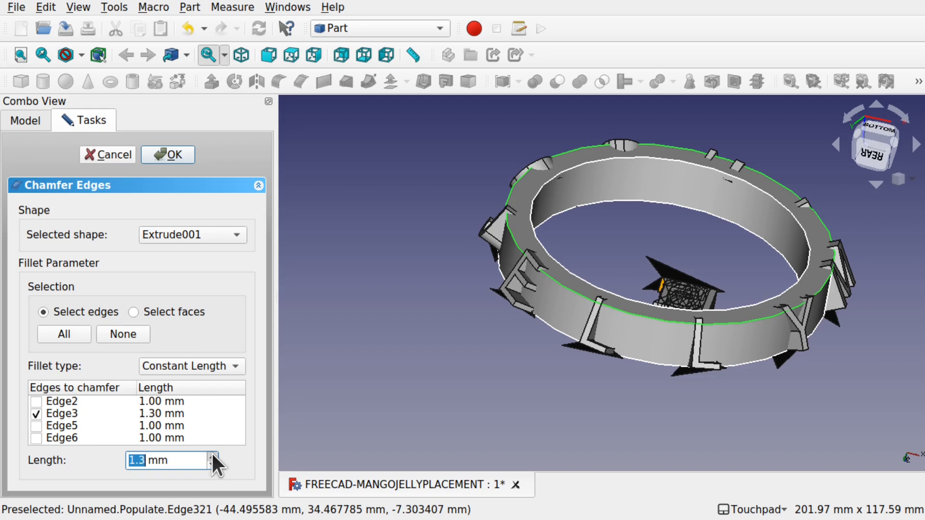
pyautogui.write('4')
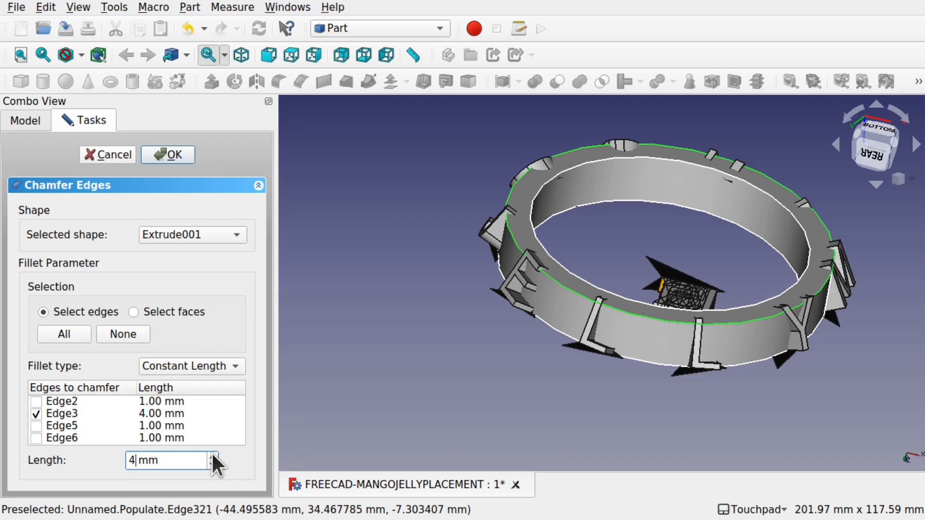
pyautogui.click(179, 154)
pyautogui.keyDown('alt'); pyautogui.moveTo(631, 315); pyautogui.dragTo(697, 319); pyautogui.keyUp('alt')
pyautogui.click(383, 227)
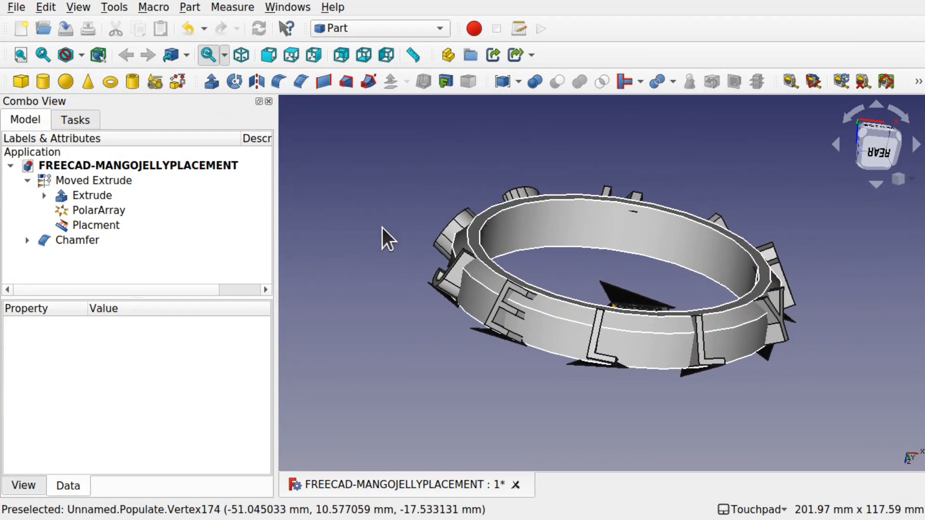
# Hide the source letter extrusion, the PolarArray and the Placment objects so only the moved letters and the chamfered ring are shown.
pyautogui.click(43, 194)
pyautogui.moveTo(41, 193); pyautogui.dragTo(86, 194)
pyautogui.click(85, 195)
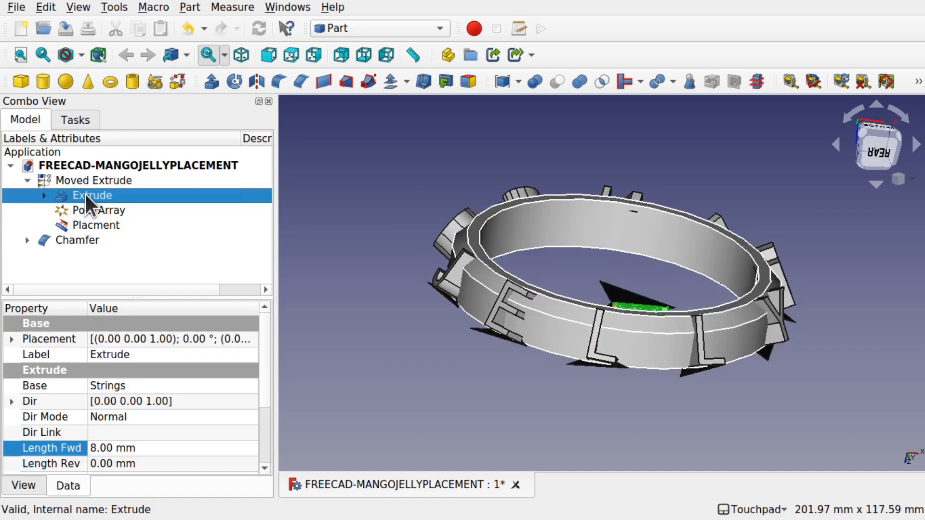
pyautogui.click(100, 215)
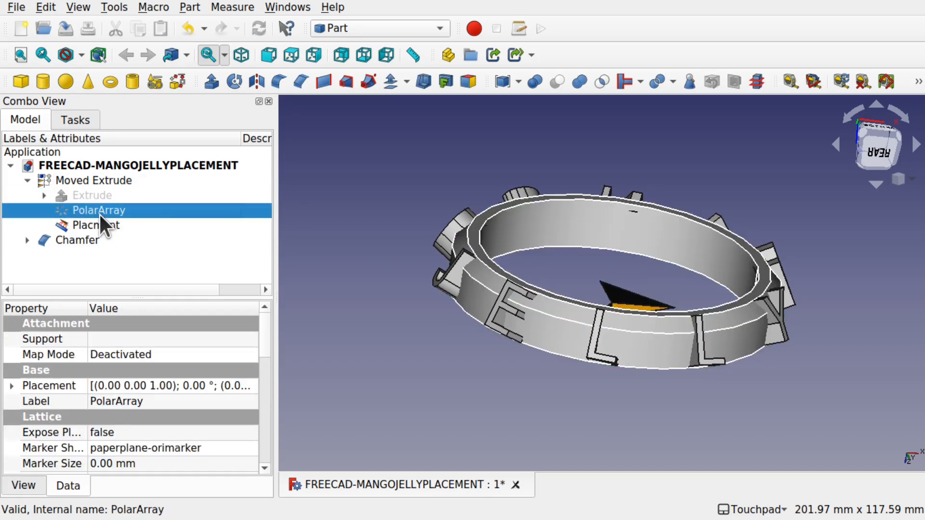
pyautogui.click(93, 223)
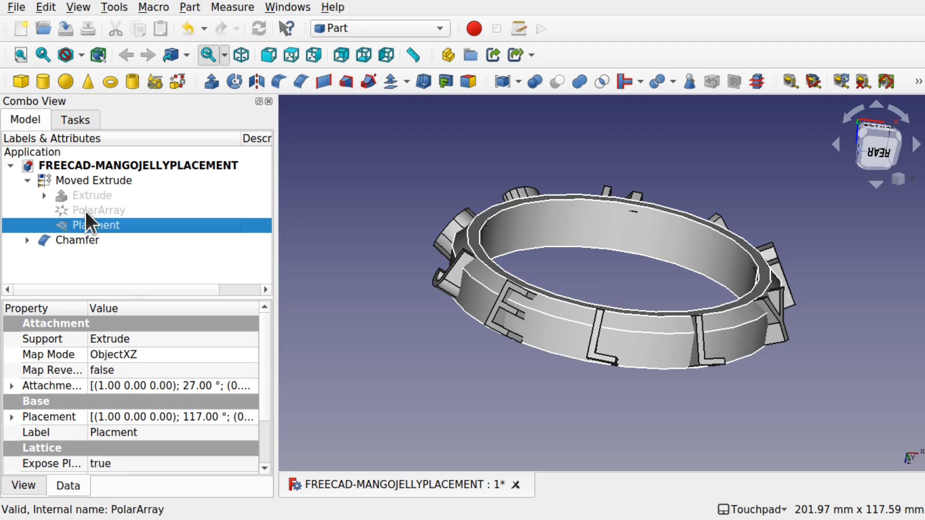
# Cut the Moved Extrude letters out of the chamfered ring with a boolean Cut and inspect the engraved letters.
pyautogui.click(73, 179)
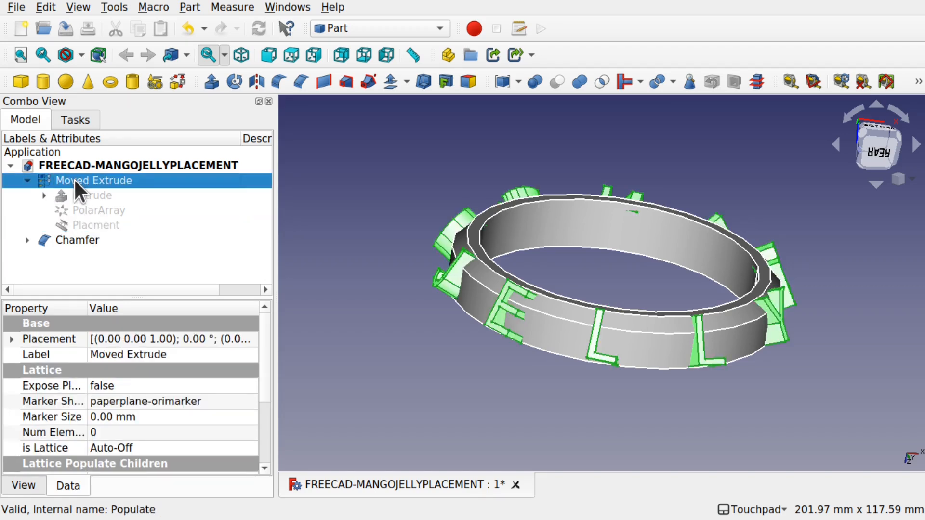
pyautogui.click(27, 180)
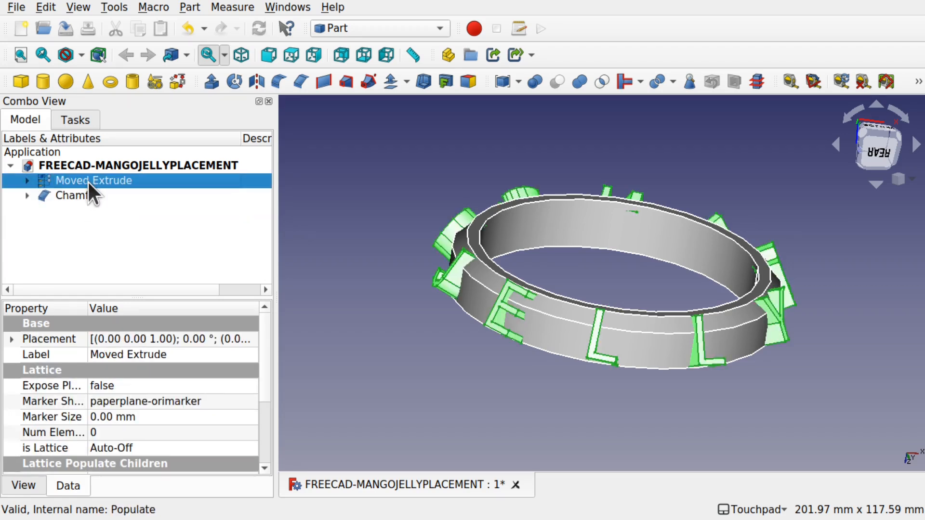
pyautogui.keyDown('ctrl'); pyautogui.click(87, 195); pyautogui.keyUp('ctrl')
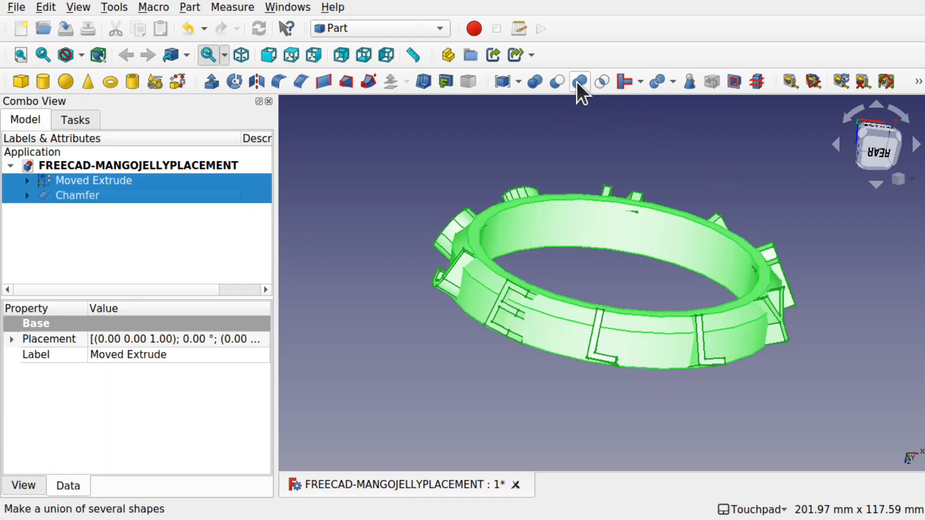
pyautogui.click(366, 215)
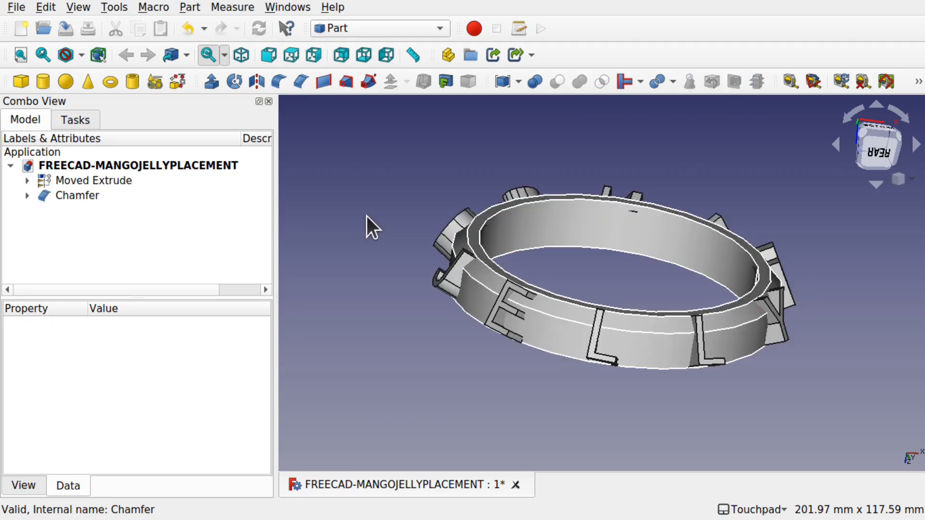
pyautogui.click(108, 179)
pyautogui.click(76, 195)
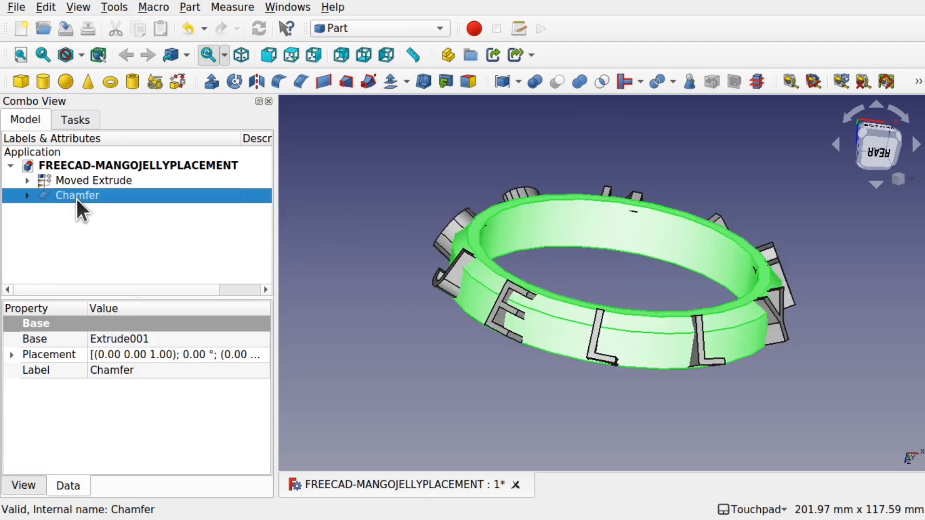
pyautogui.keyDown('ctrl'); pyautogui.click(114, 180); pyautogui.keyUp('ctrl')
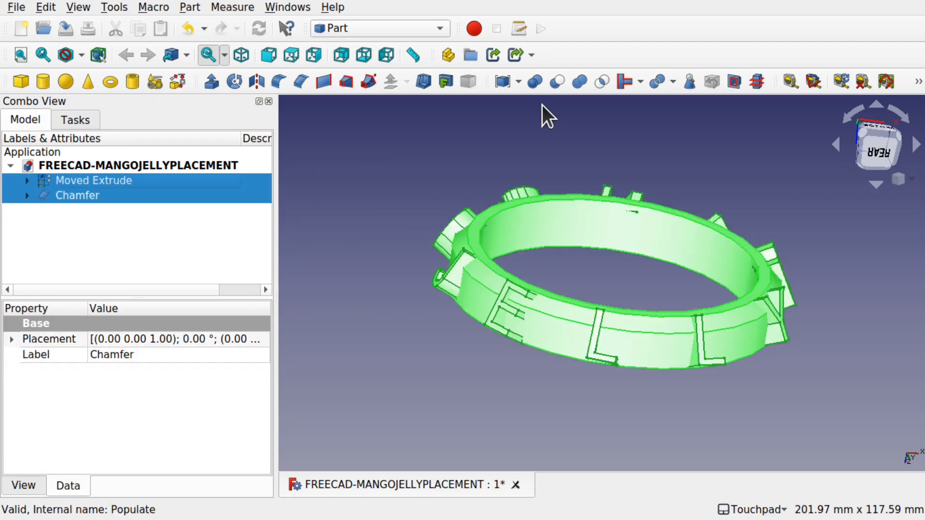
pyautogui.click(557, 82)
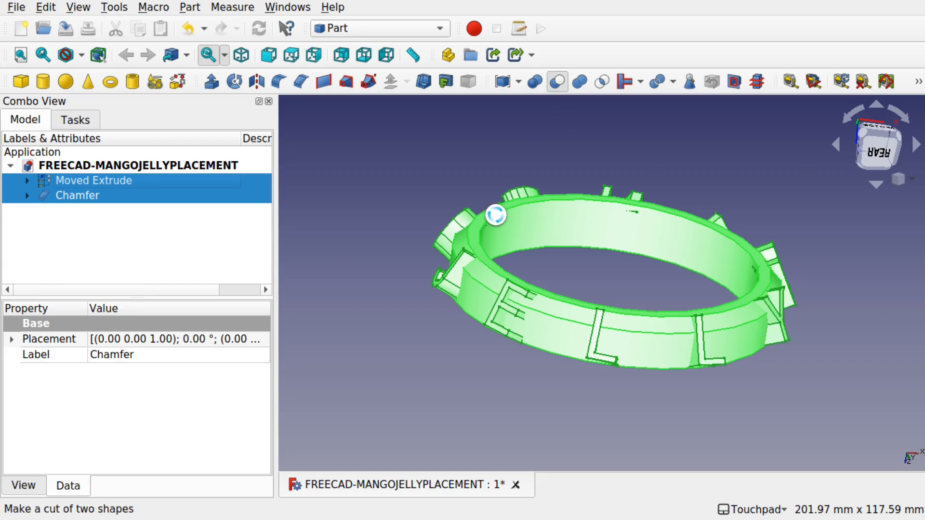
pyautogui.keyDown('alt'); pyautogui.moveTo(568, 300); pyautogui.dragTo(611, 326); pyautogui.keyUp('alt')
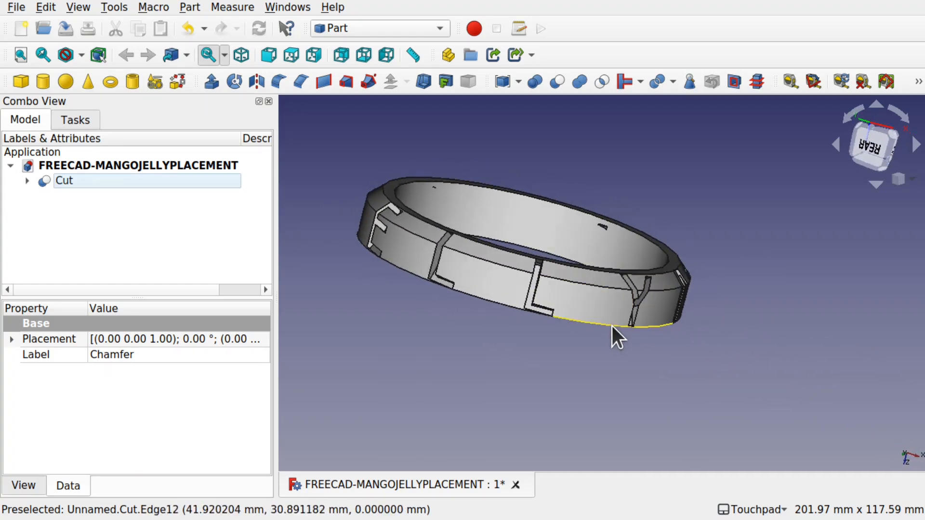
# Adjust the PolarArray radius, trying 55, 48 and 50 mm and settling on 52 mm.
pyautogui.click(27, 181)
pyautogui.click(43, 210)
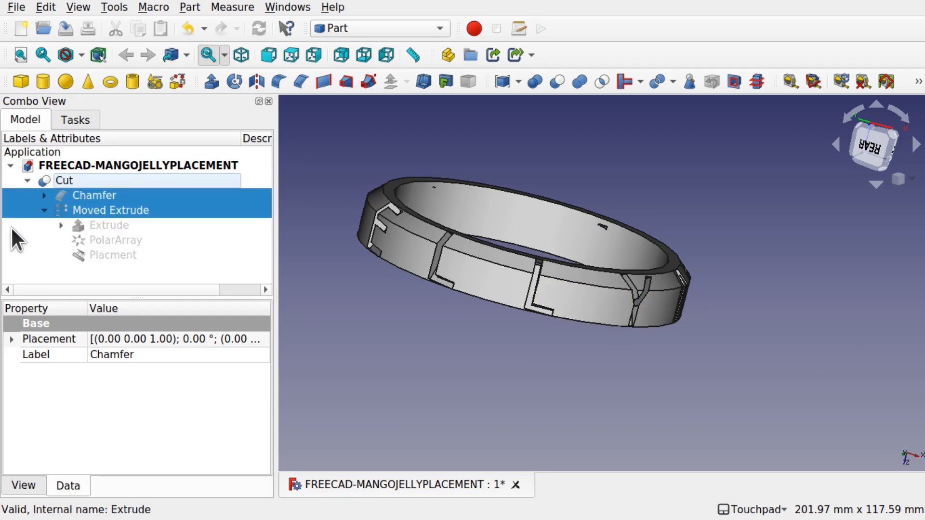
pyautogui.click(112, 240)
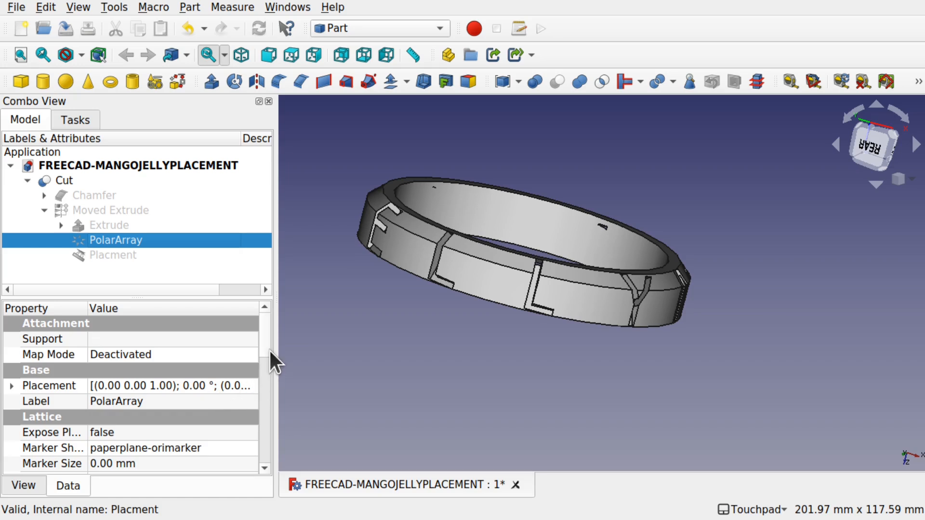
pyautogui.scroll(-5, 266, 349)
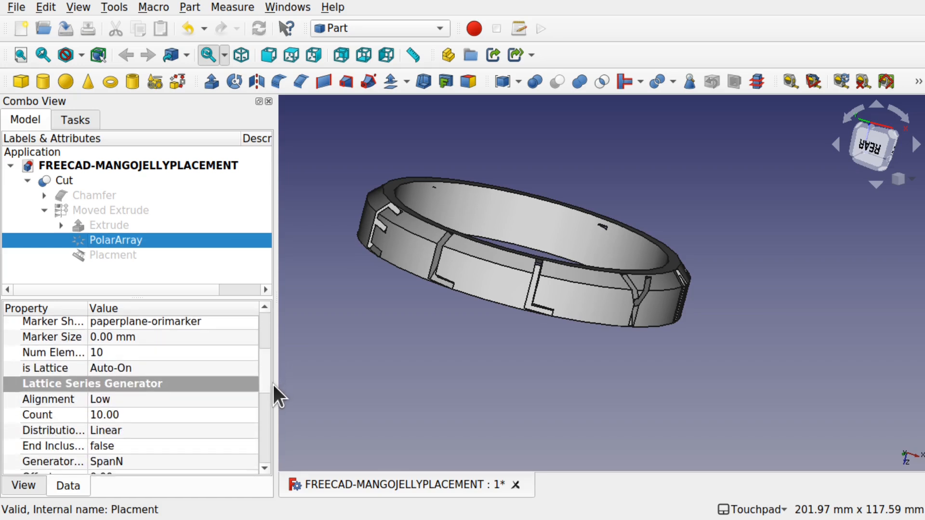
pyautogui.scroll(-3, 274, 410)
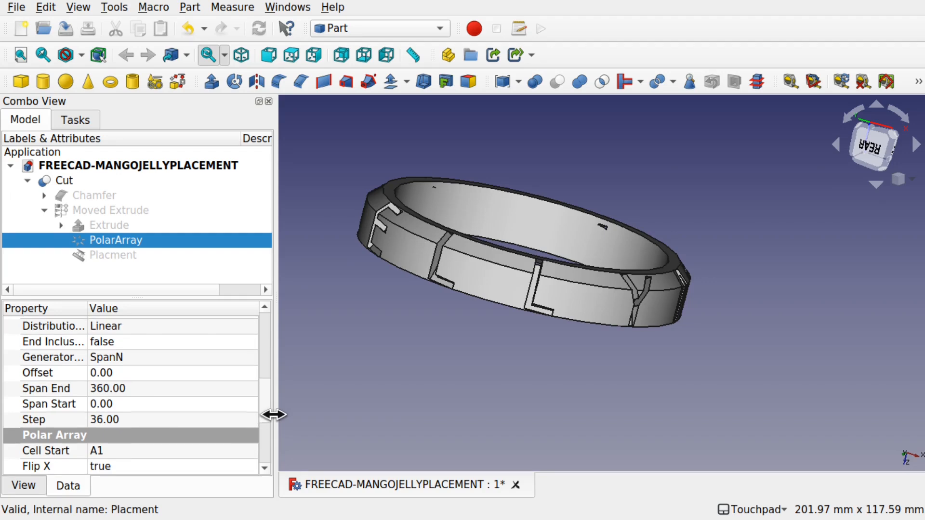
pyautogui.scroll(-3, 270, 427)
pyautogui.click(216, 429)
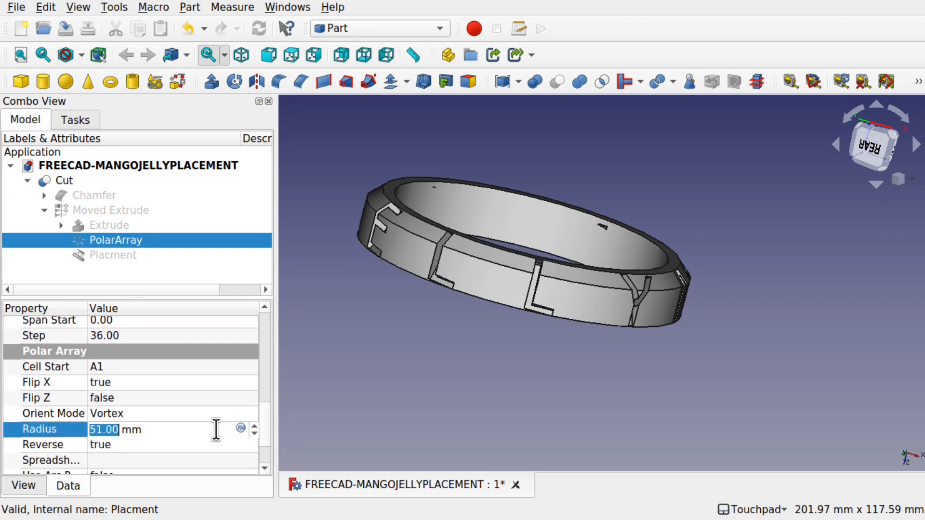
pyautogui.write('54')
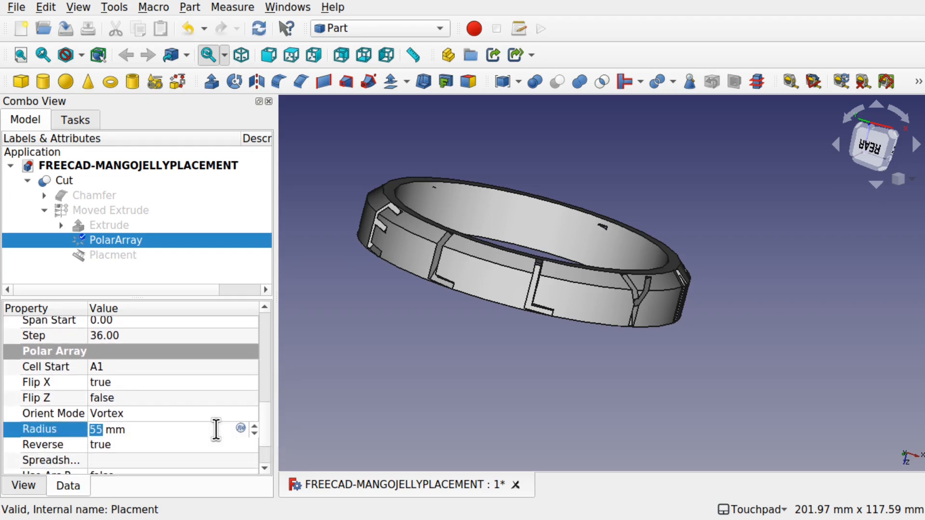
pyautogui.scroll(-6, 215, 429)
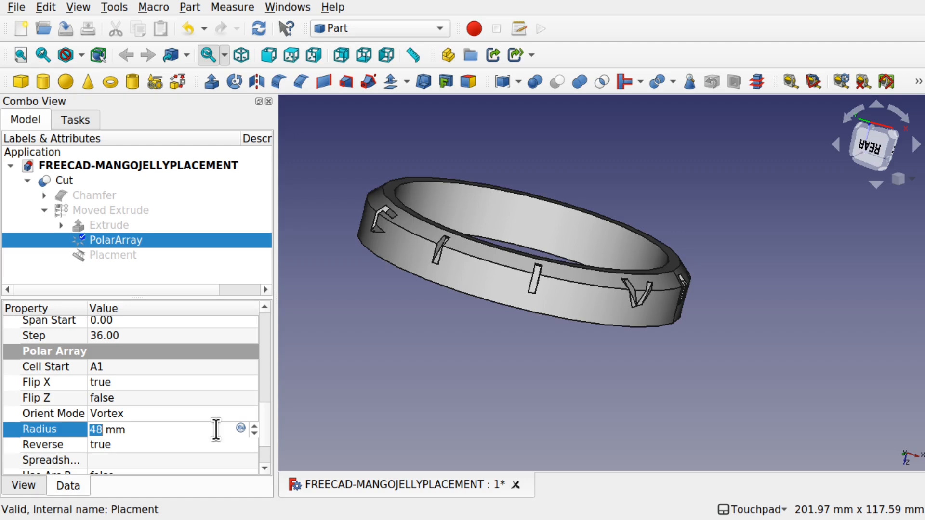
pyautogui.scroll(1, 216, 429)
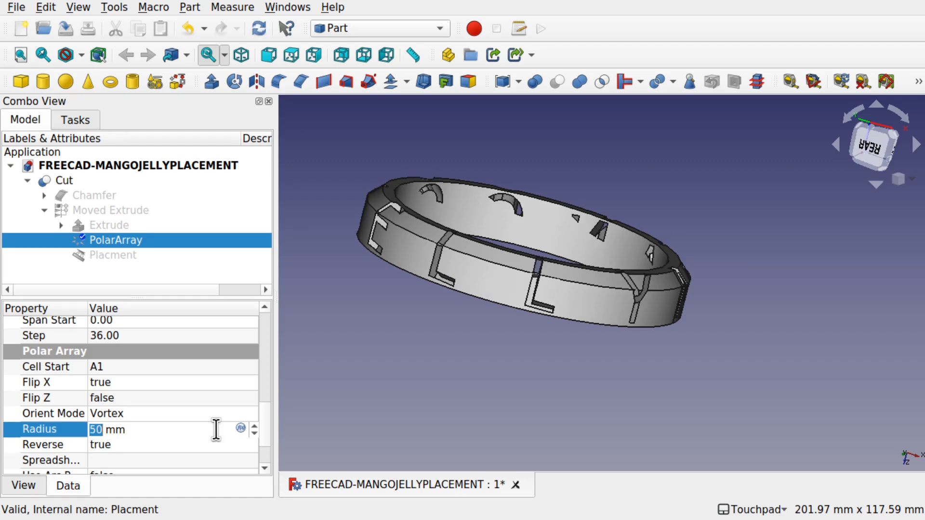
pyautogui.scroll(1, 215, 429)
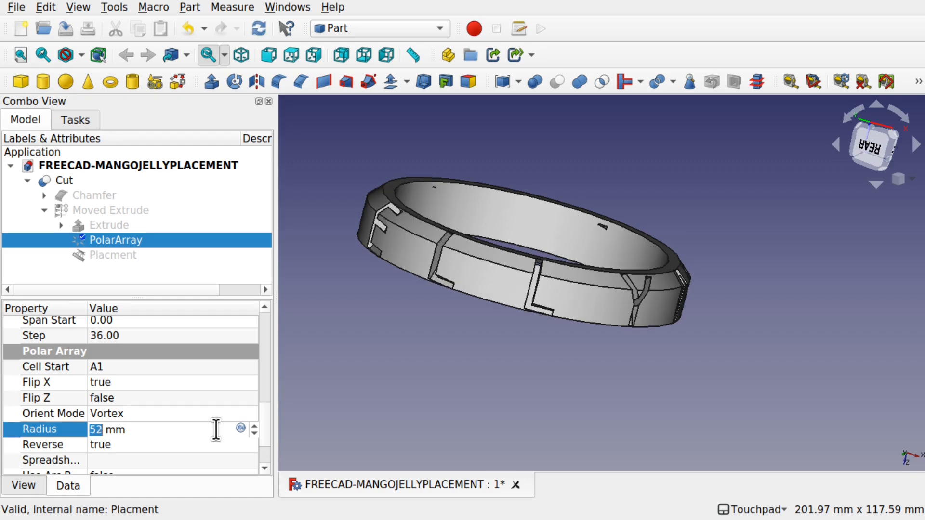
pyautogui.click(60, 225)
pyautogui.click(118, 243)
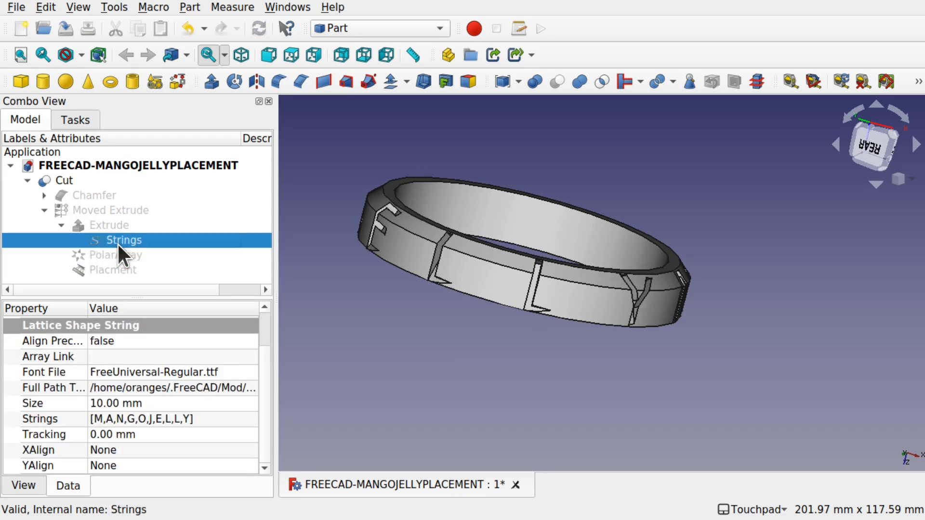
pyautogui.click(162, 403)
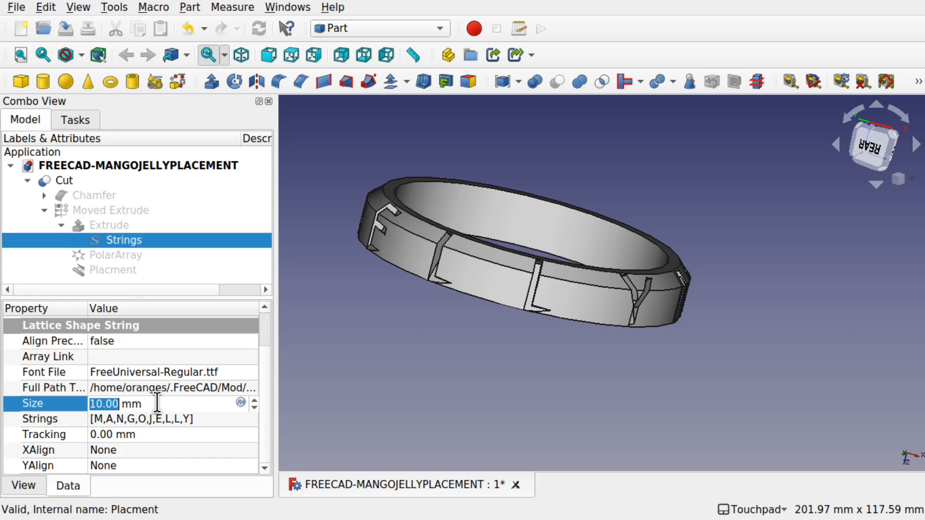
# Delete the boolean Cut and set the size of the letter Strings to 20 mm.
pyautogui.click(71, 180)
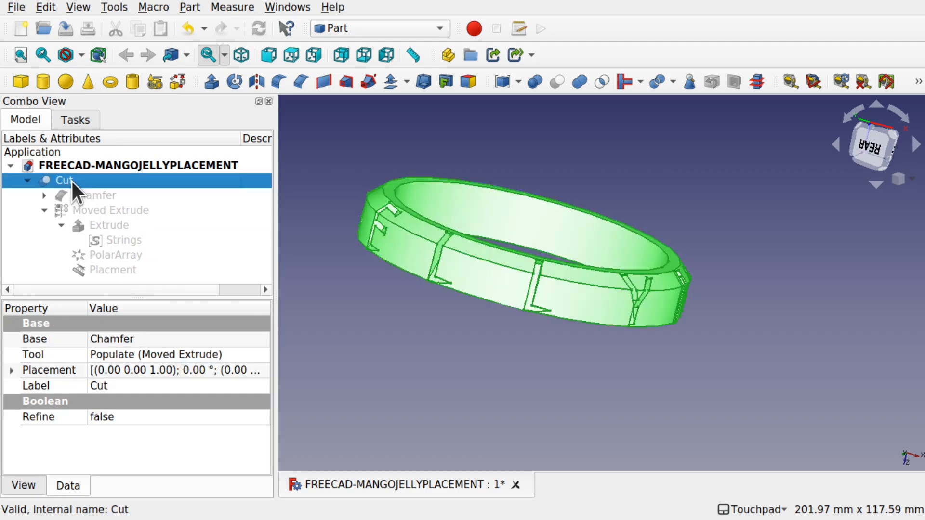
pyautogui.press('Delete')
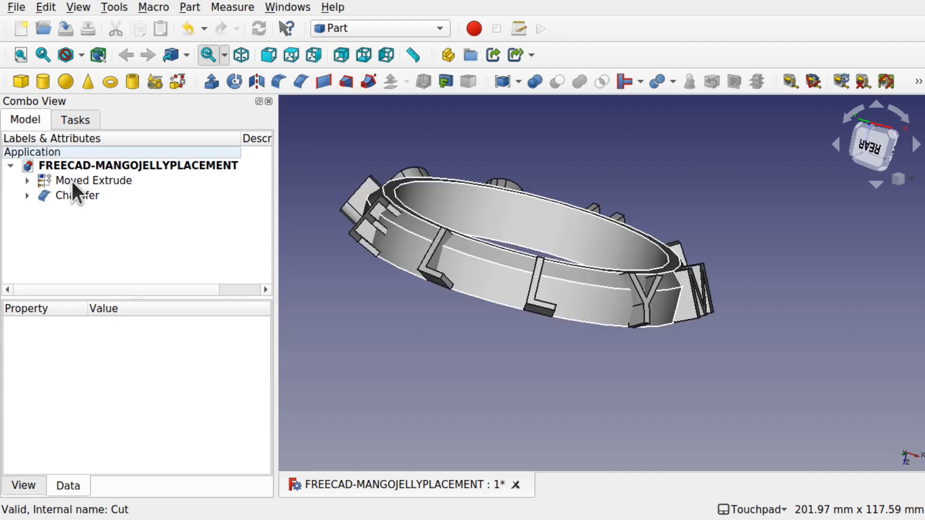
pyautogui.click(28, 178)
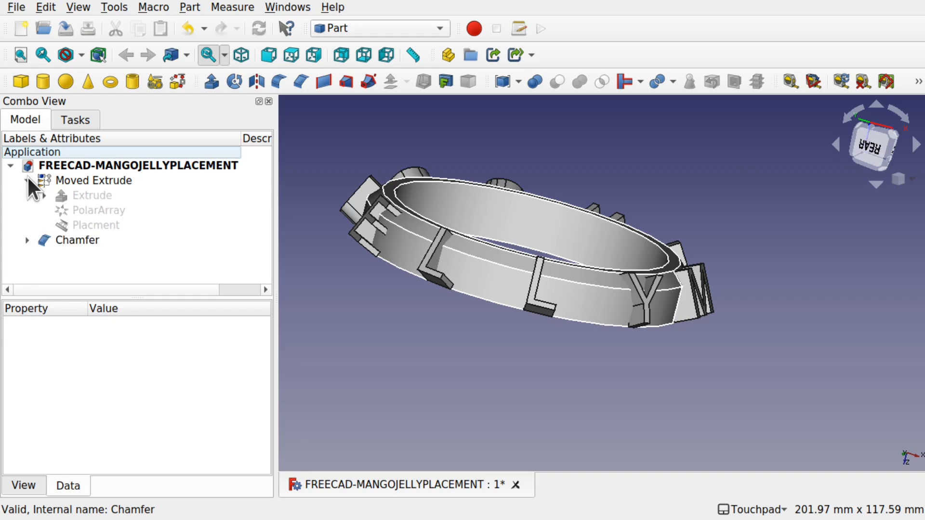
pyautogui.click(45, 195)
pyautogui.click(116, 209)
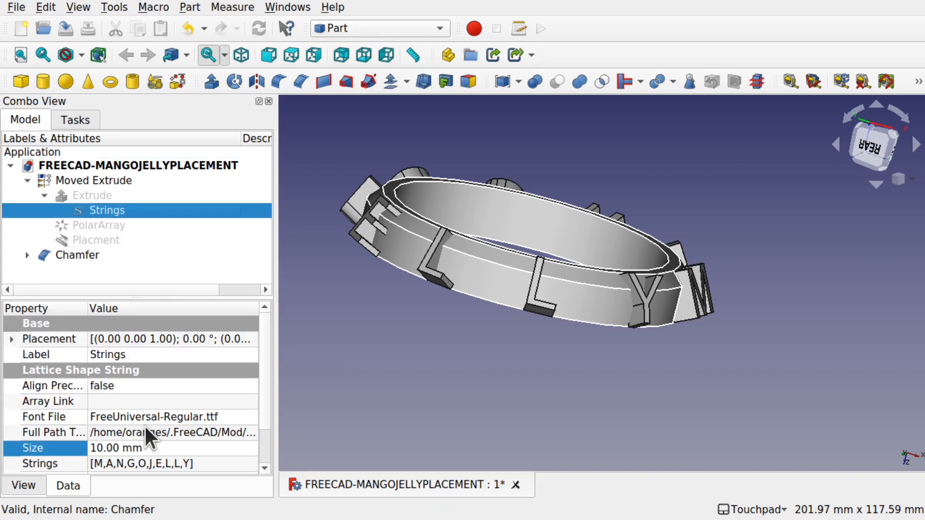
pyautogui.click(119, 450)
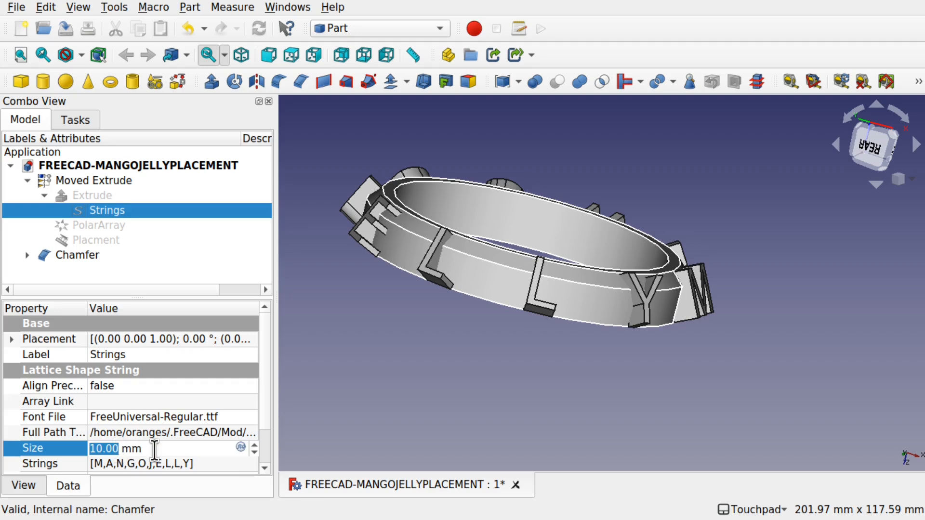
pyautogui.write('20')
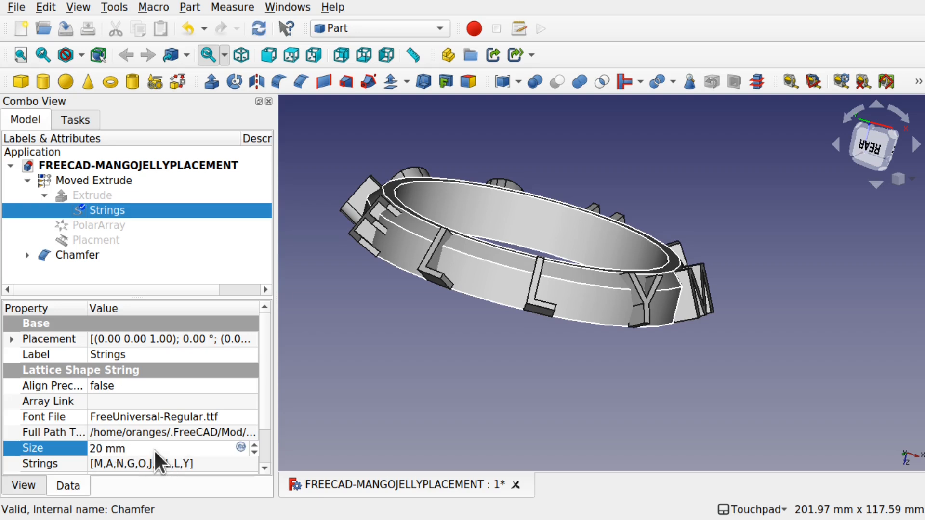
pyautogui.press('Return')
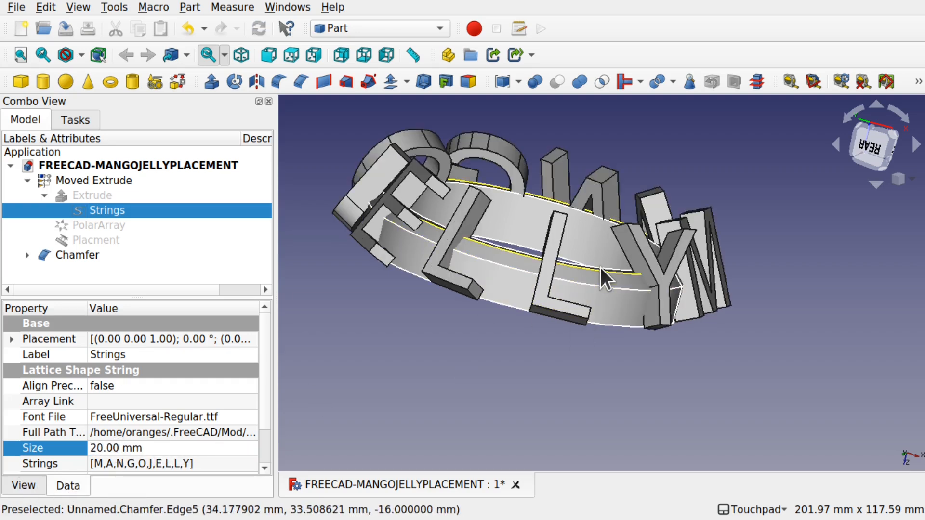
# Set the Span End of the PolarArray to 300 to close up the letter spacing around the ring.
pyautogui.keyDown('shift'); pyautogui.moveTo(524, 241); pyautogui.dragTo(537, 284); pyautogui.keyUp('shift')
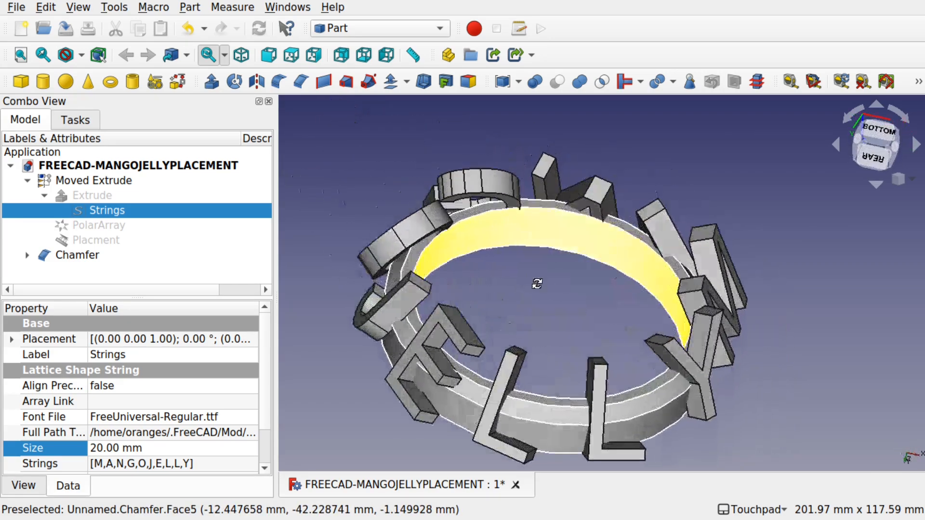
pyautogui.keyDown('shift'); pyautogui.moveTo(634, 254); pyautogui.dragTo(588, 251); pyautogui.keyUp('shift')
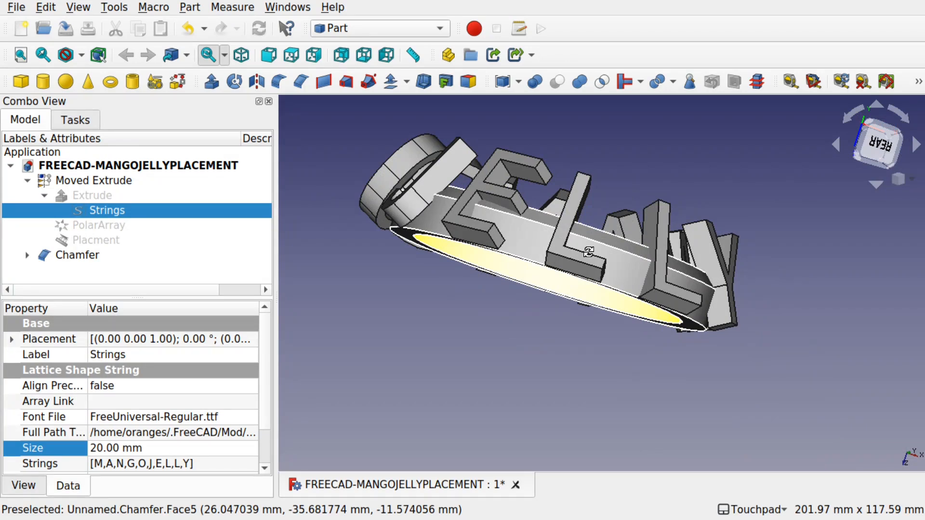
pyautogui.keyDown('shift'); pyautogui.moveTo(588, 251); pyautogui.dragTo(573, 253); pyautogui.keyUp('shift')
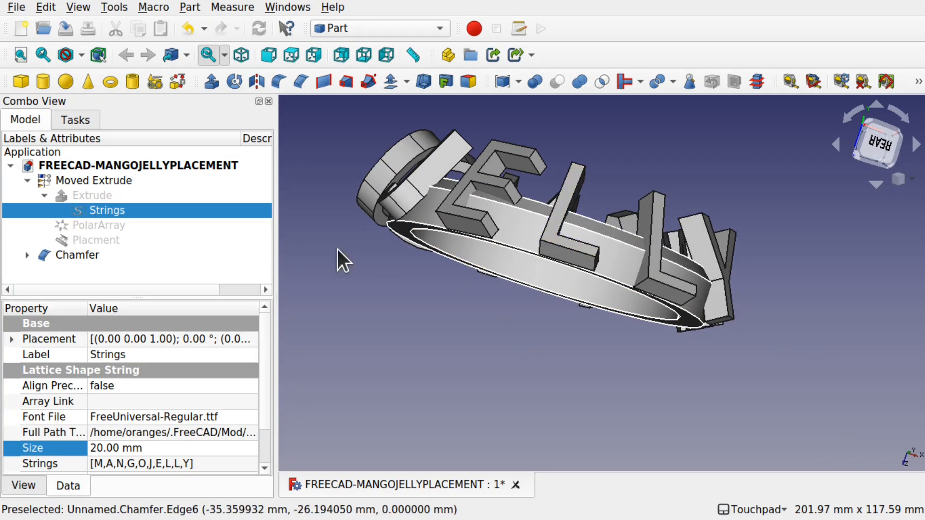
pyautogui.click(95, 225)
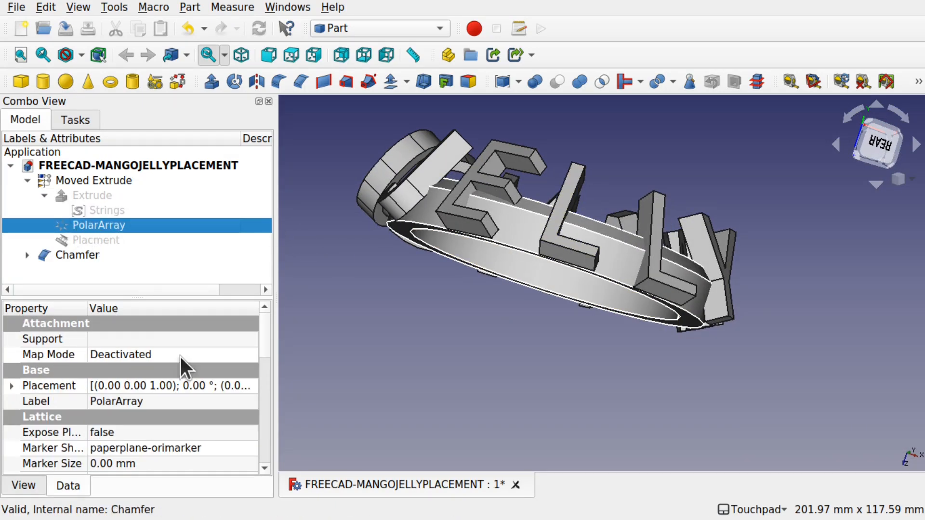
pyautogui.moveTo(262, 351); pyautogui.dragTo(263, 415)
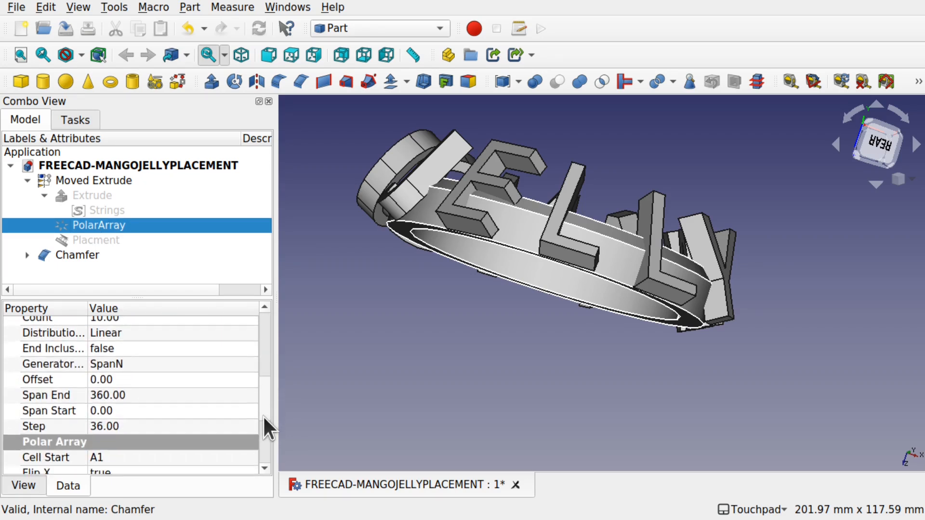
pyautogui.click(139, 396)
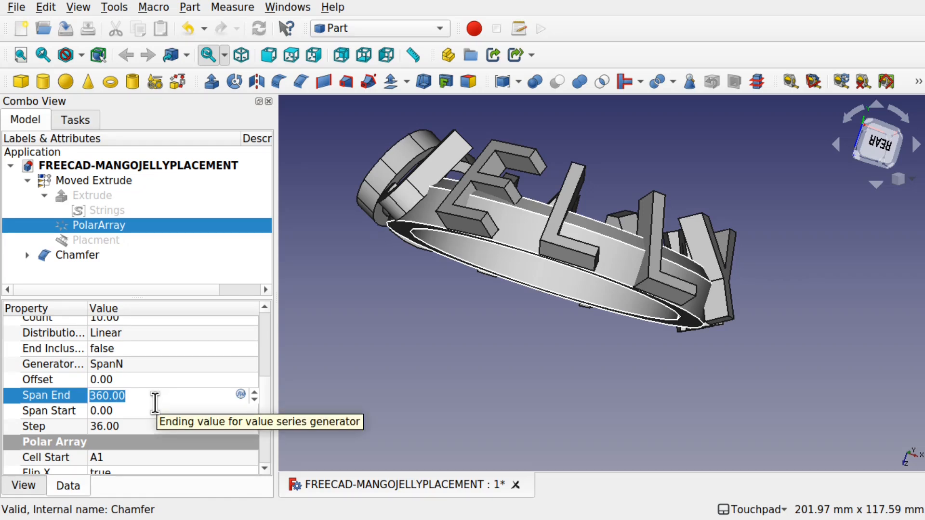
pyautogui.write('300')
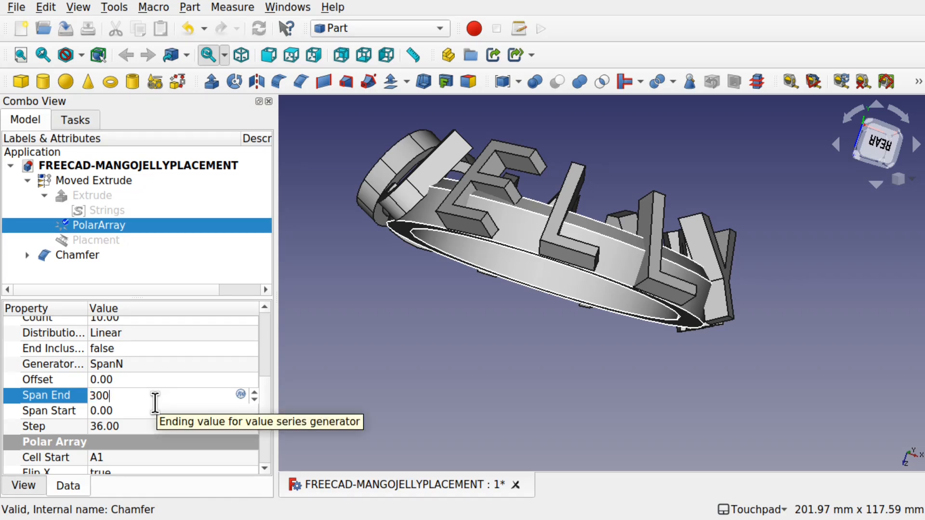
pyautogui.click(453, 328)
pyautogui.keyDown('alt'); pyautogui.moveTo(648, 228); pyautogui.dragTo(588, 360); pyautogui.keyUp('alt')
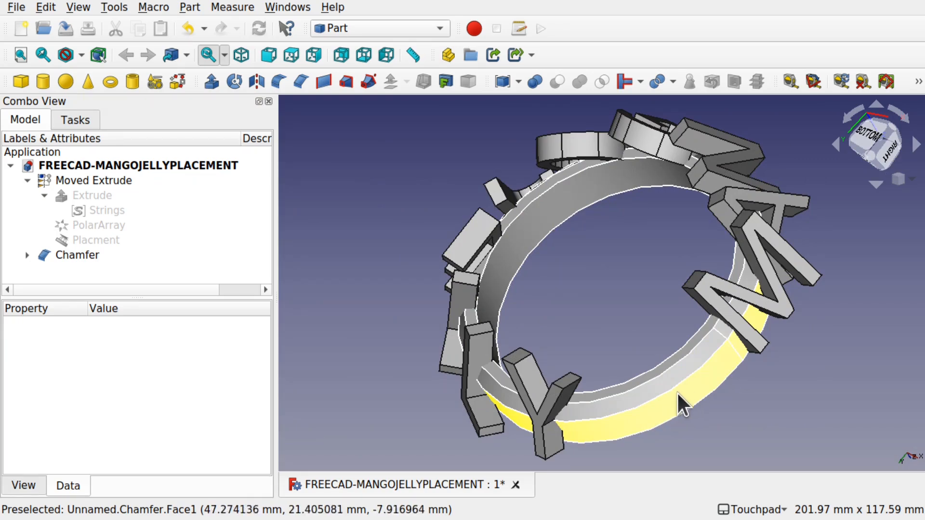
pyautogui.keyDown('alt'); pyautogui.moveTo(648, 385); pyautogui.dragTo(704, 324); pyautogui.keyUp('alt')
pyautogui.keyDown('alt'); pyautogui.moveTo(623, 382); pyautogui.dragTo(608, 343); pyautogui.keyUp('alt')
pyautogui.keyDown('alt'); pyautogui.moveTo(599, 390); pyautogui.dragTo(572, 242); pyautogui.keyUp('alt')
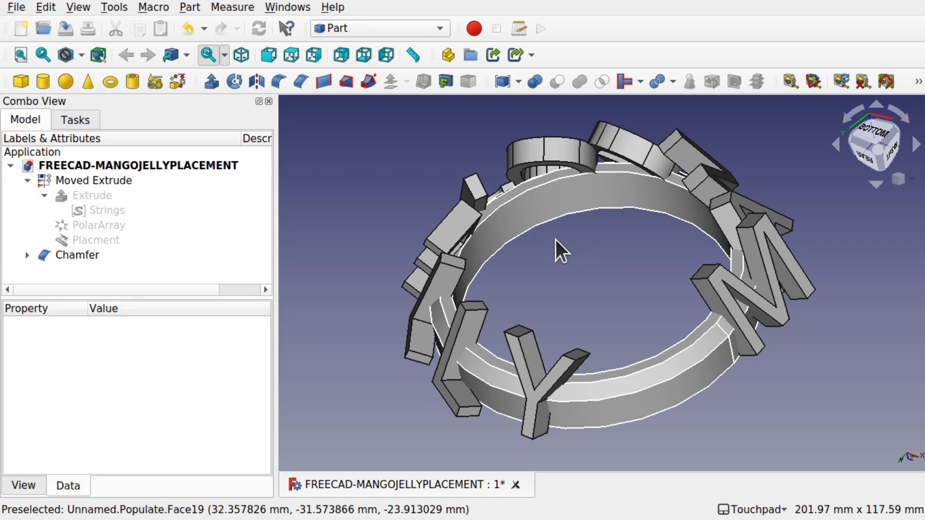
# Switch from the Part workbench to the Lattice2 workbench.
pyautogui.click(349, 28)
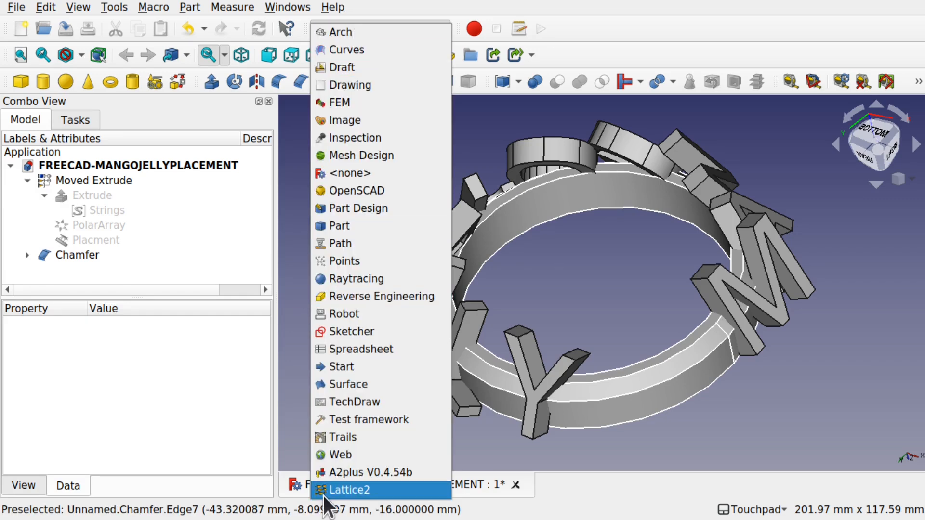
pyautogui.click(337, 490)
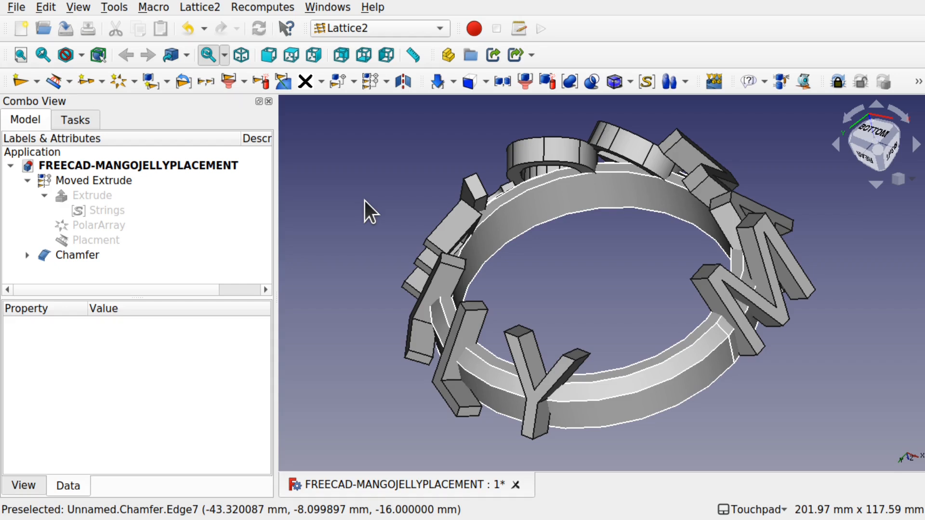
pyautogui.keyDown('alt'); pyautogui.moveTo(366, 204); pyautogui.dragTo(438, 224); pyautogui.keyUp('alt')
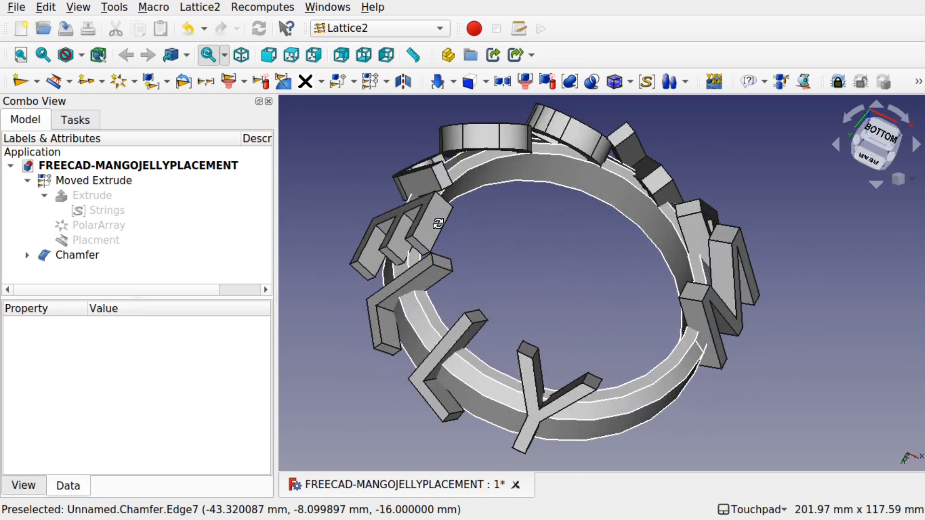